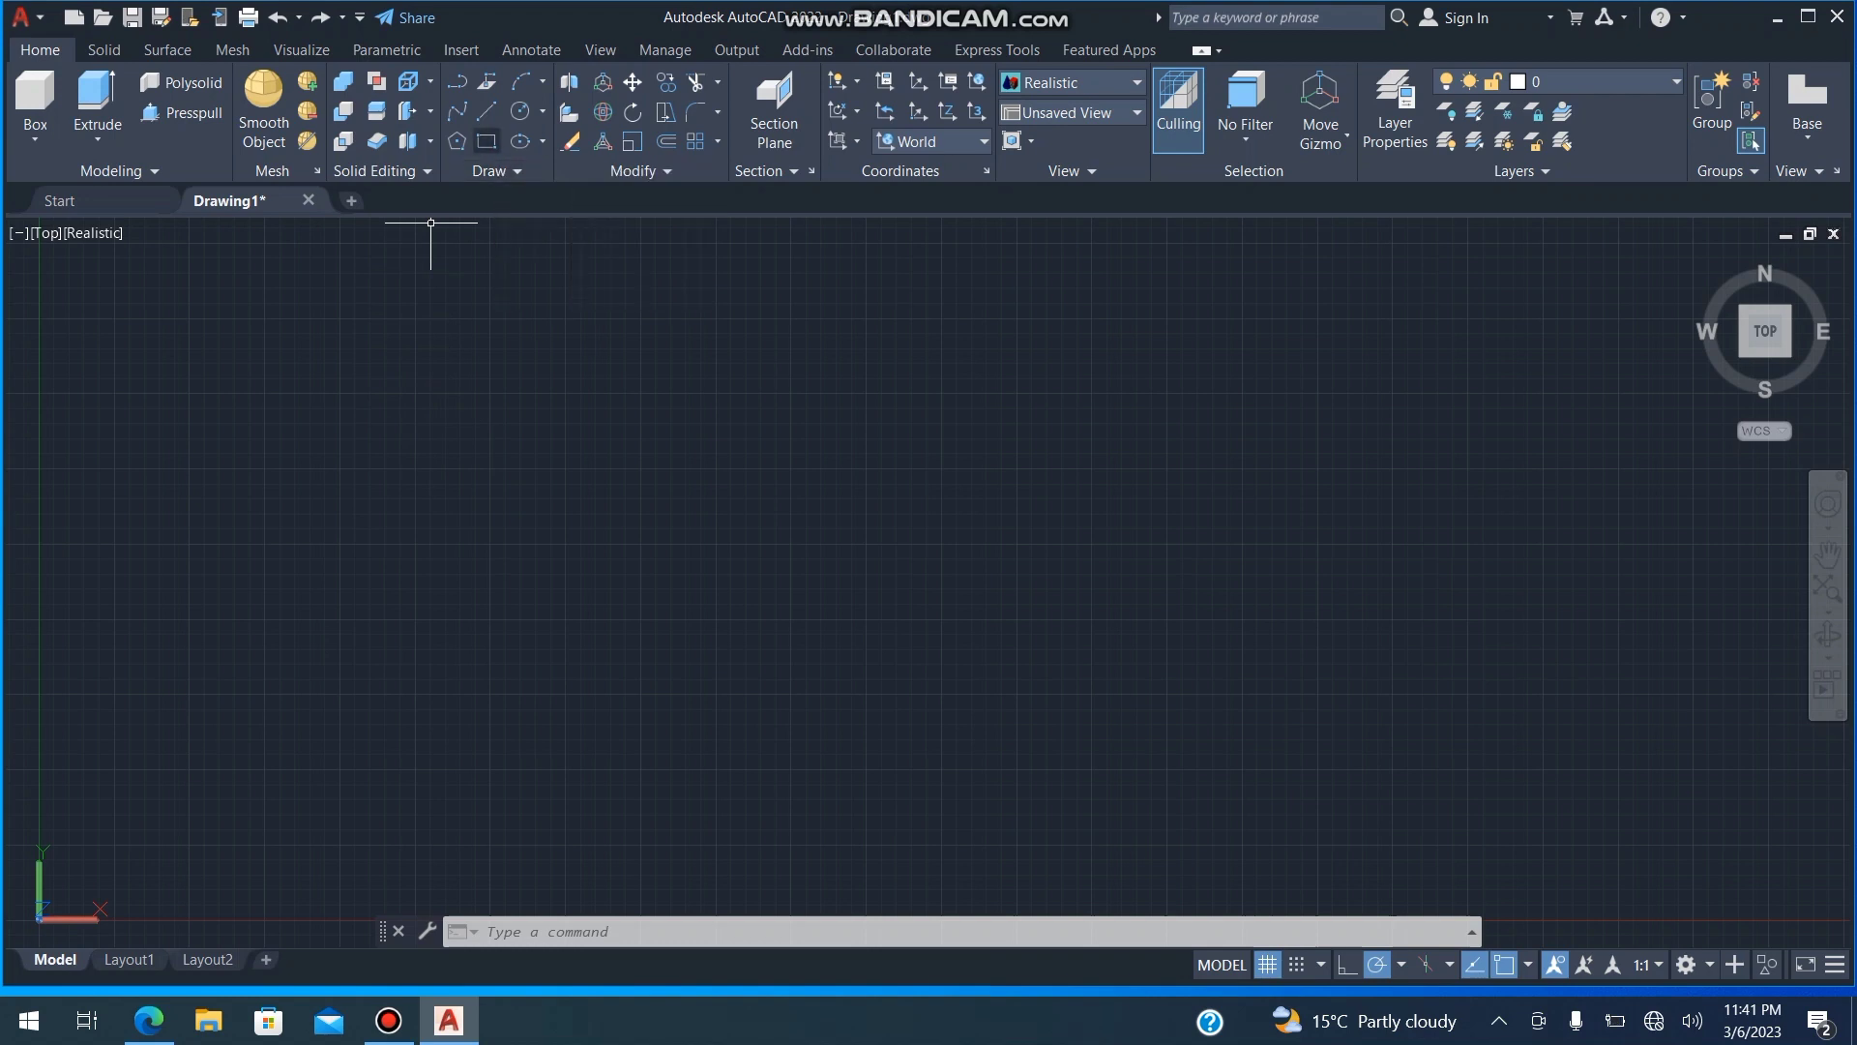
# Draw a rectangle 5 units wide and about 6.3 units long in the top view
pyautogui.click(487, 142)
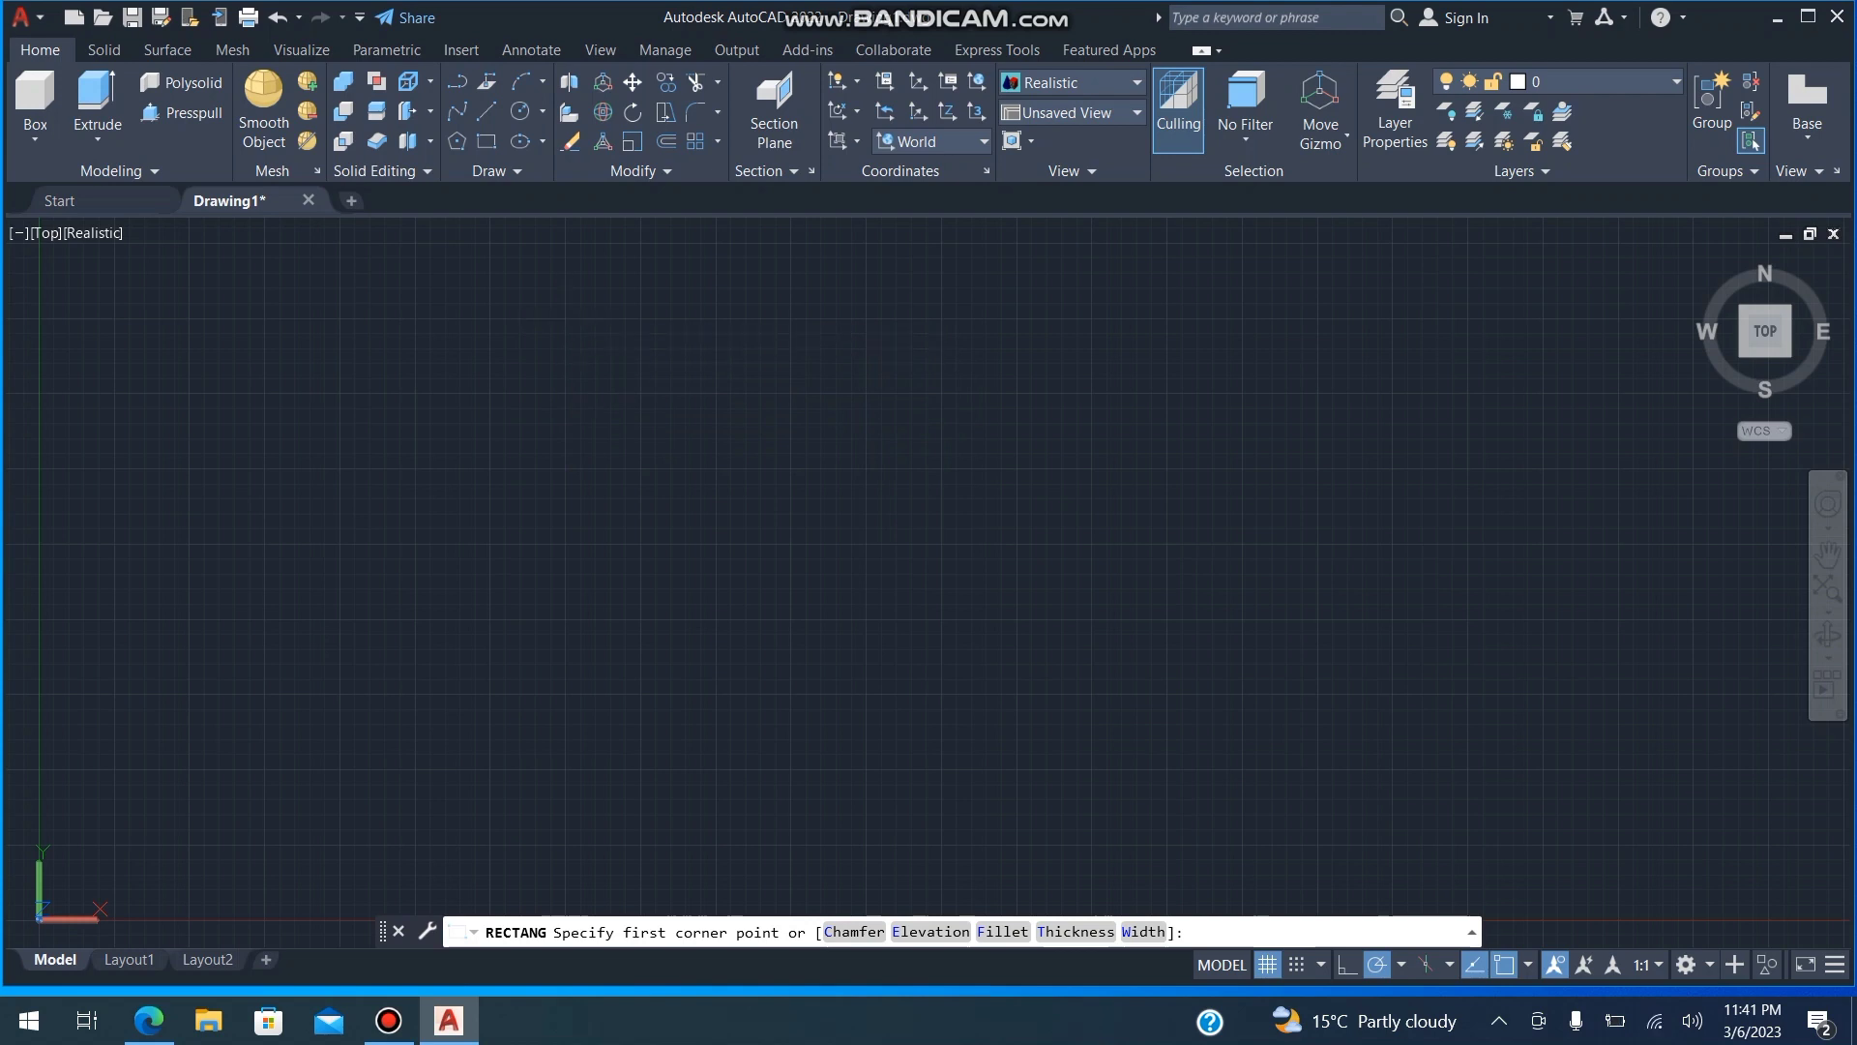
pyautogui.click(563, 318)
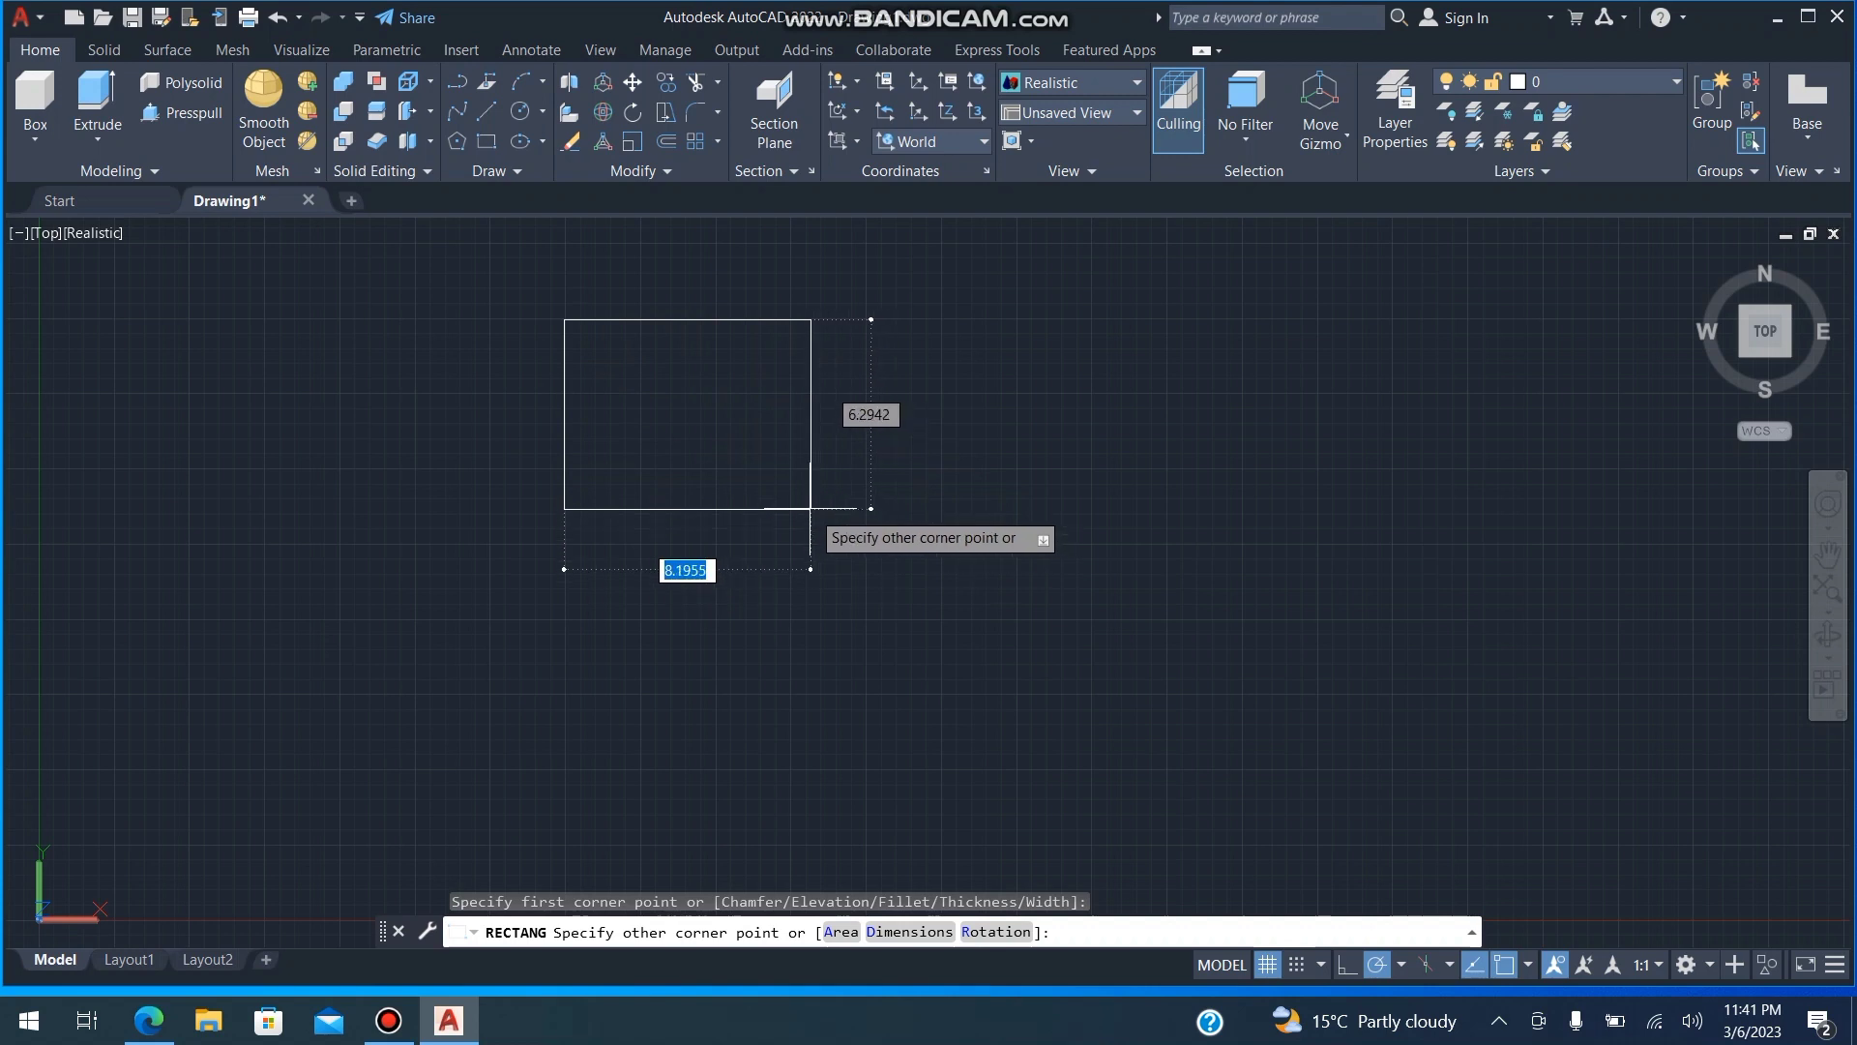
pyautogui.write('5')
pyautogui.press('Return')
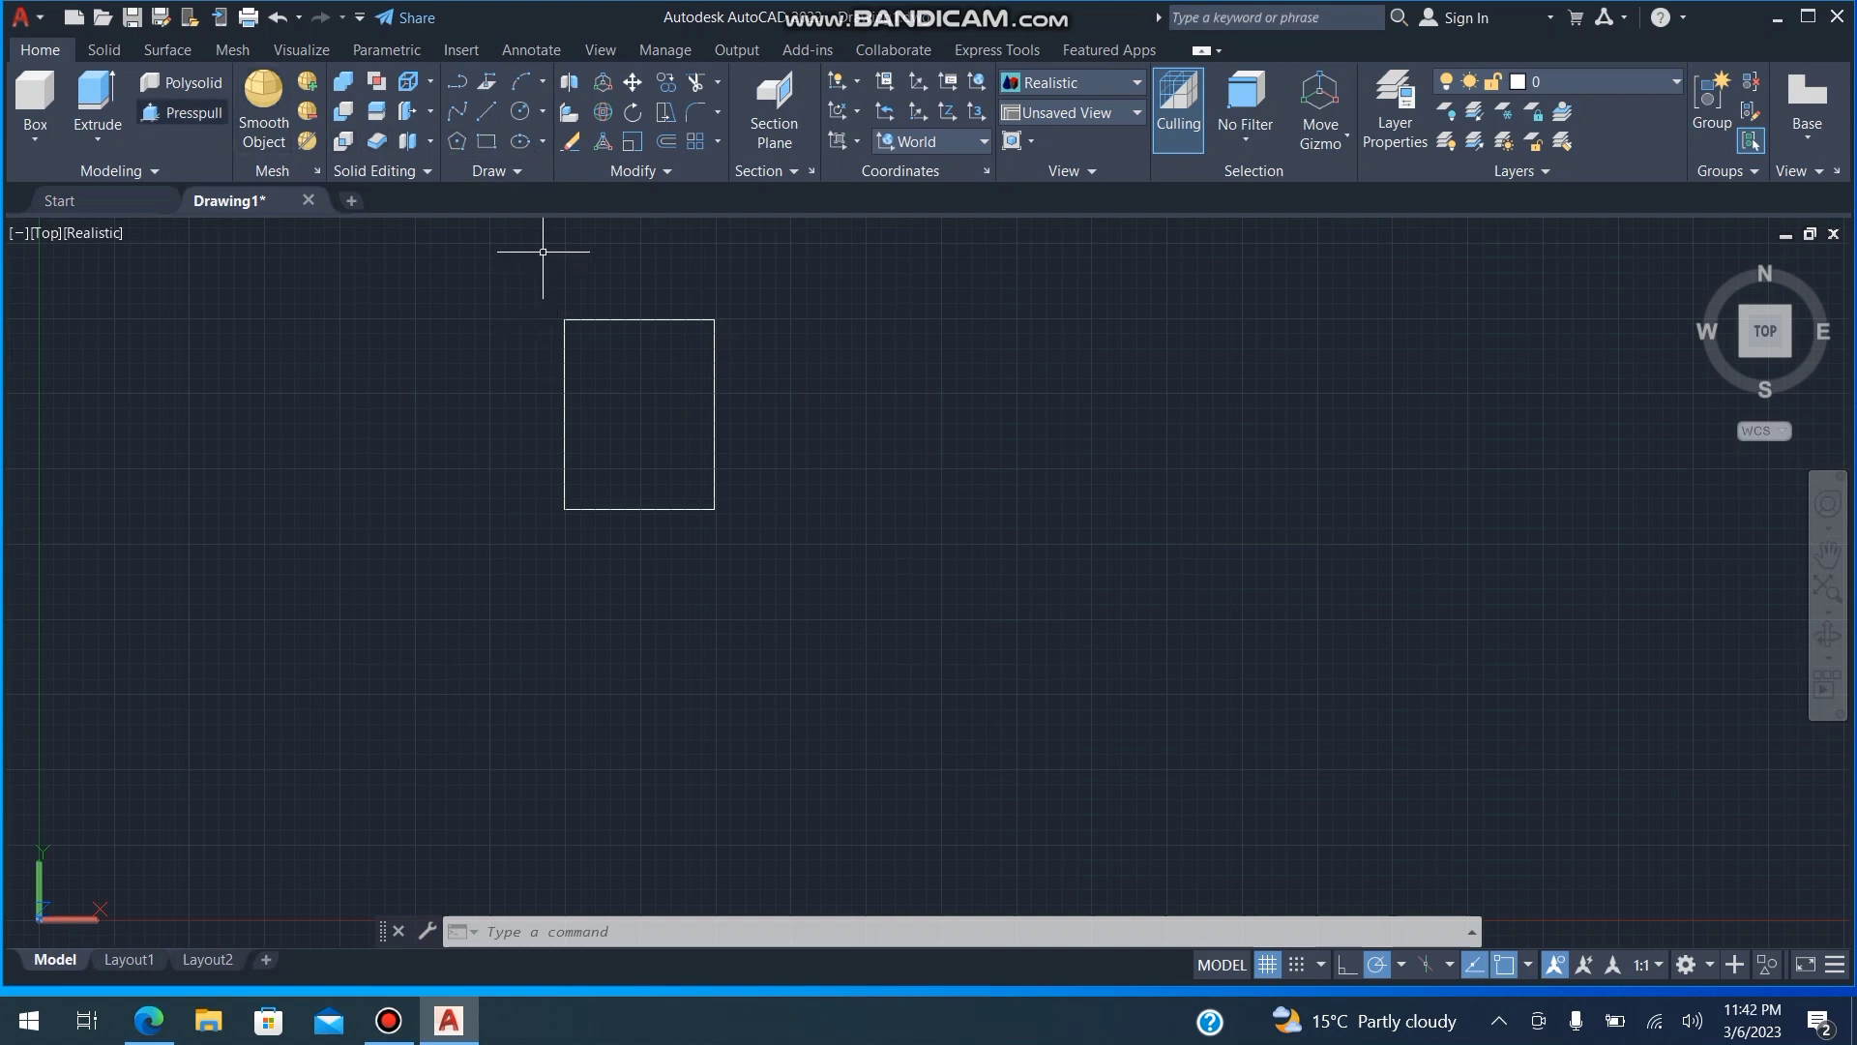
# Presspull the rectangle's interior to a height of 0.8 to form a thin slab
pyautogui.click(182, 112)
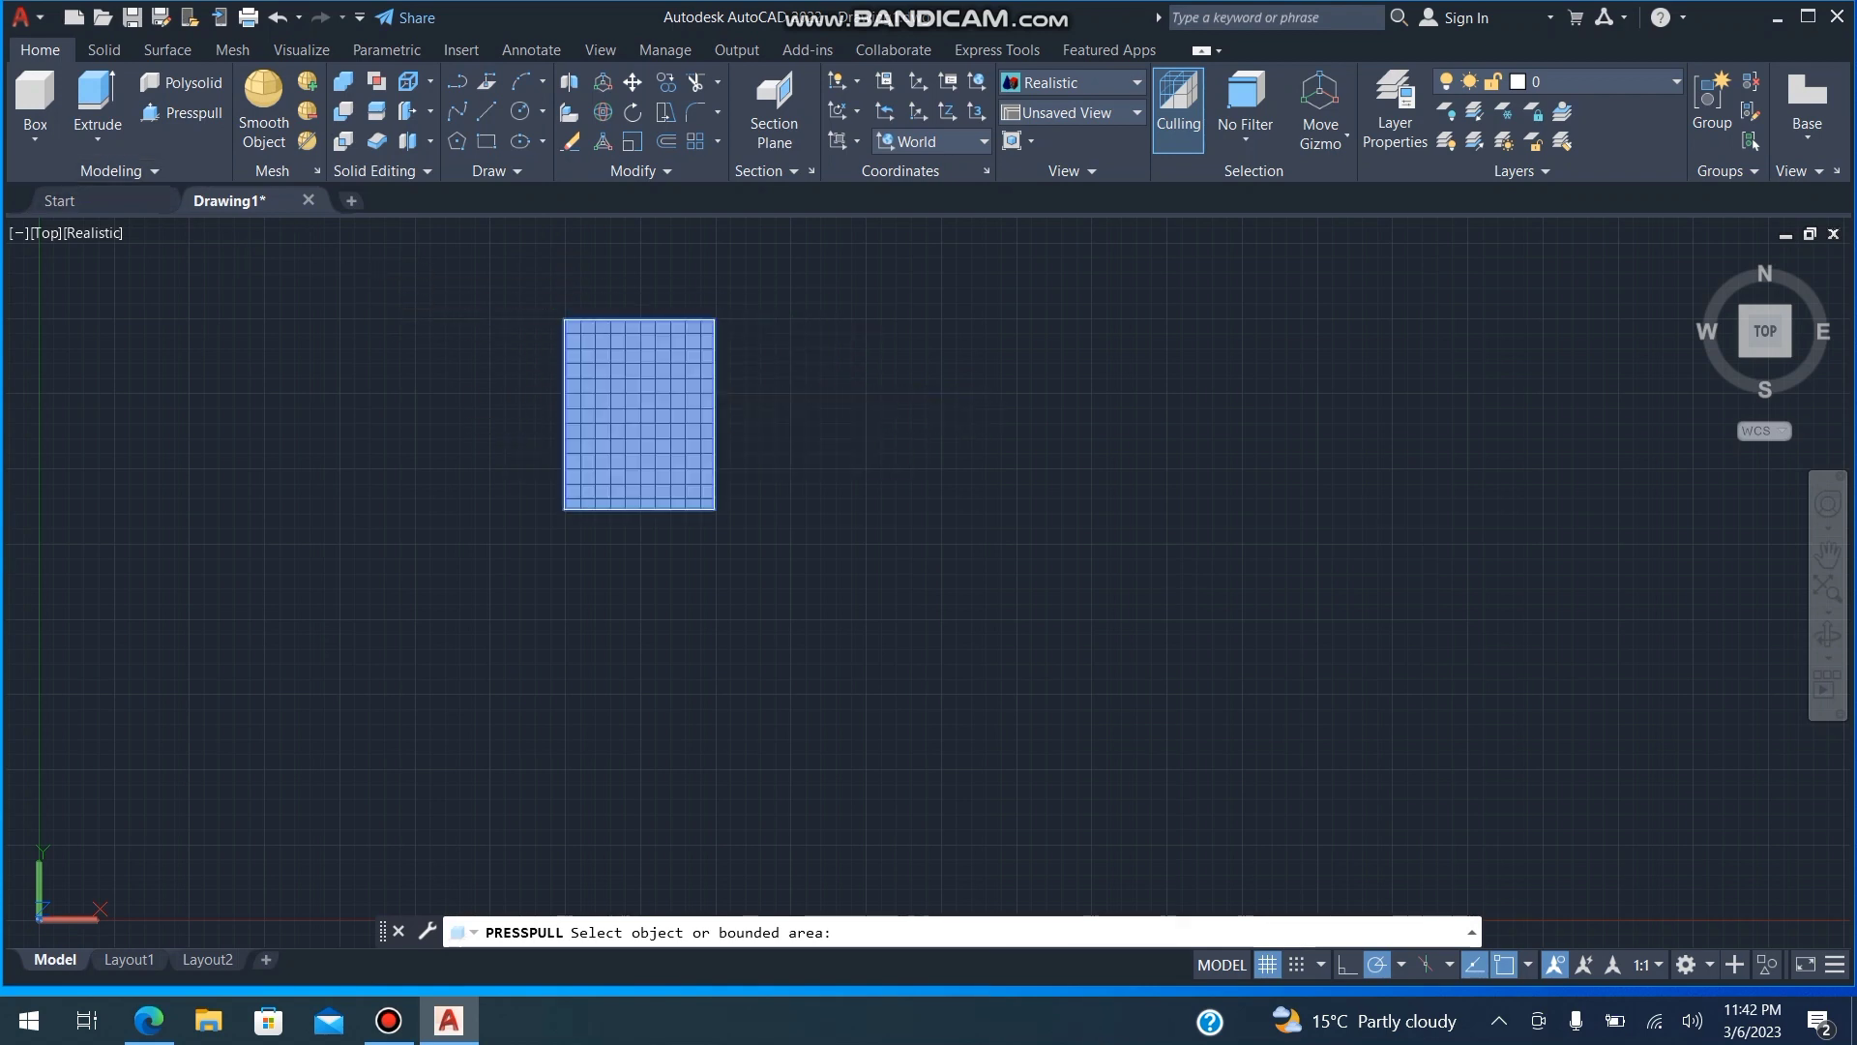
pyautogui.click(634, 387)
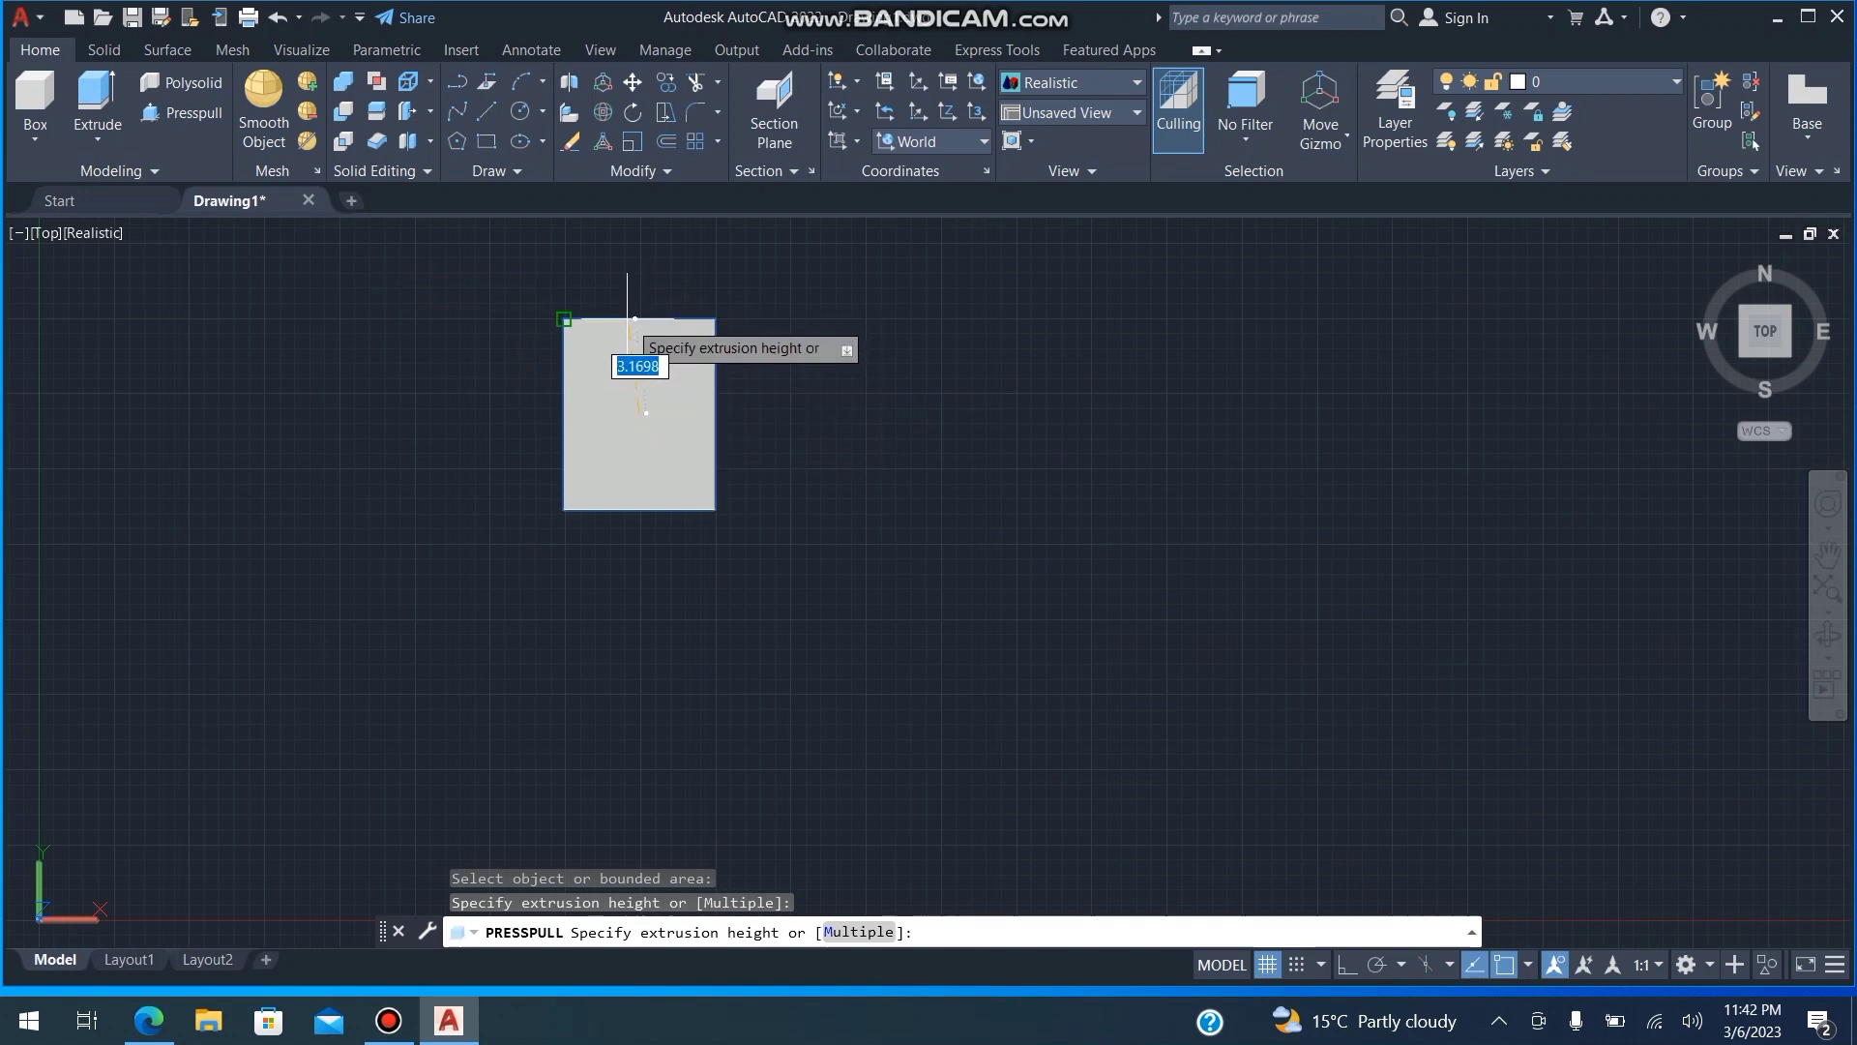
pyautogui.write('.8')
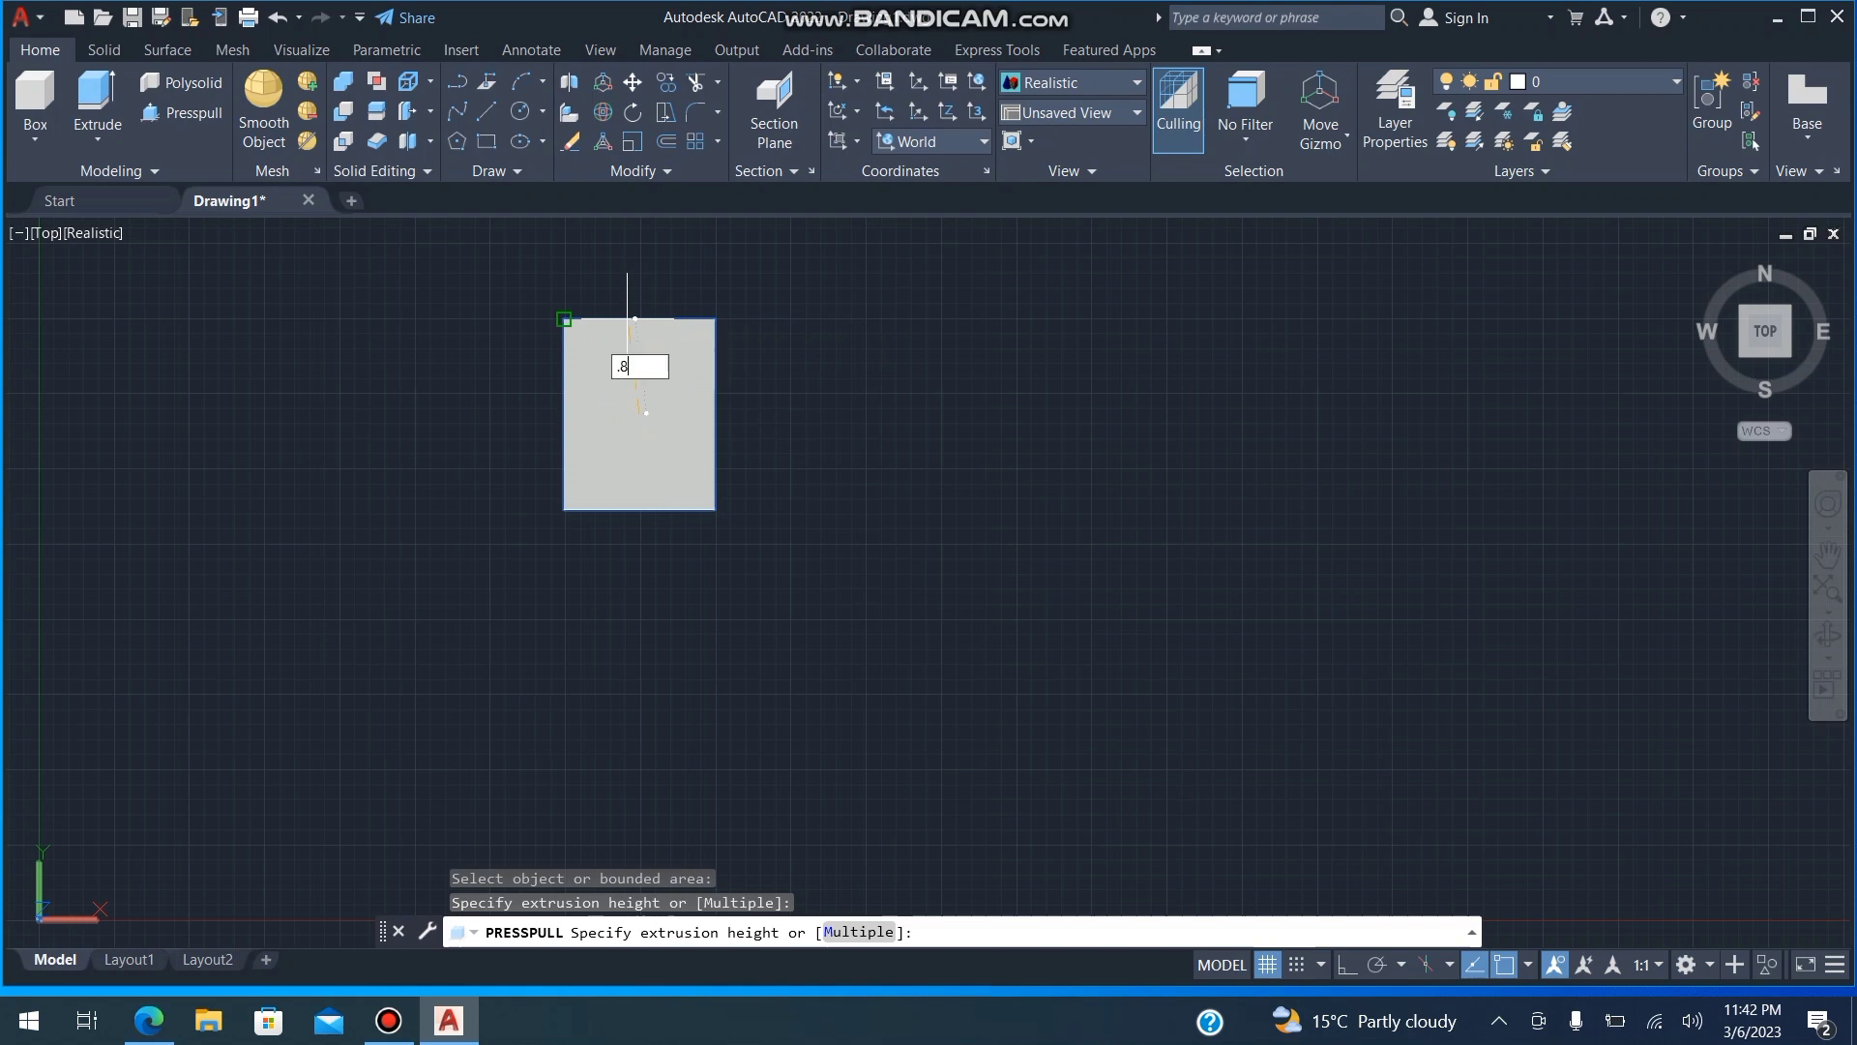
pyautogui.press('Return')
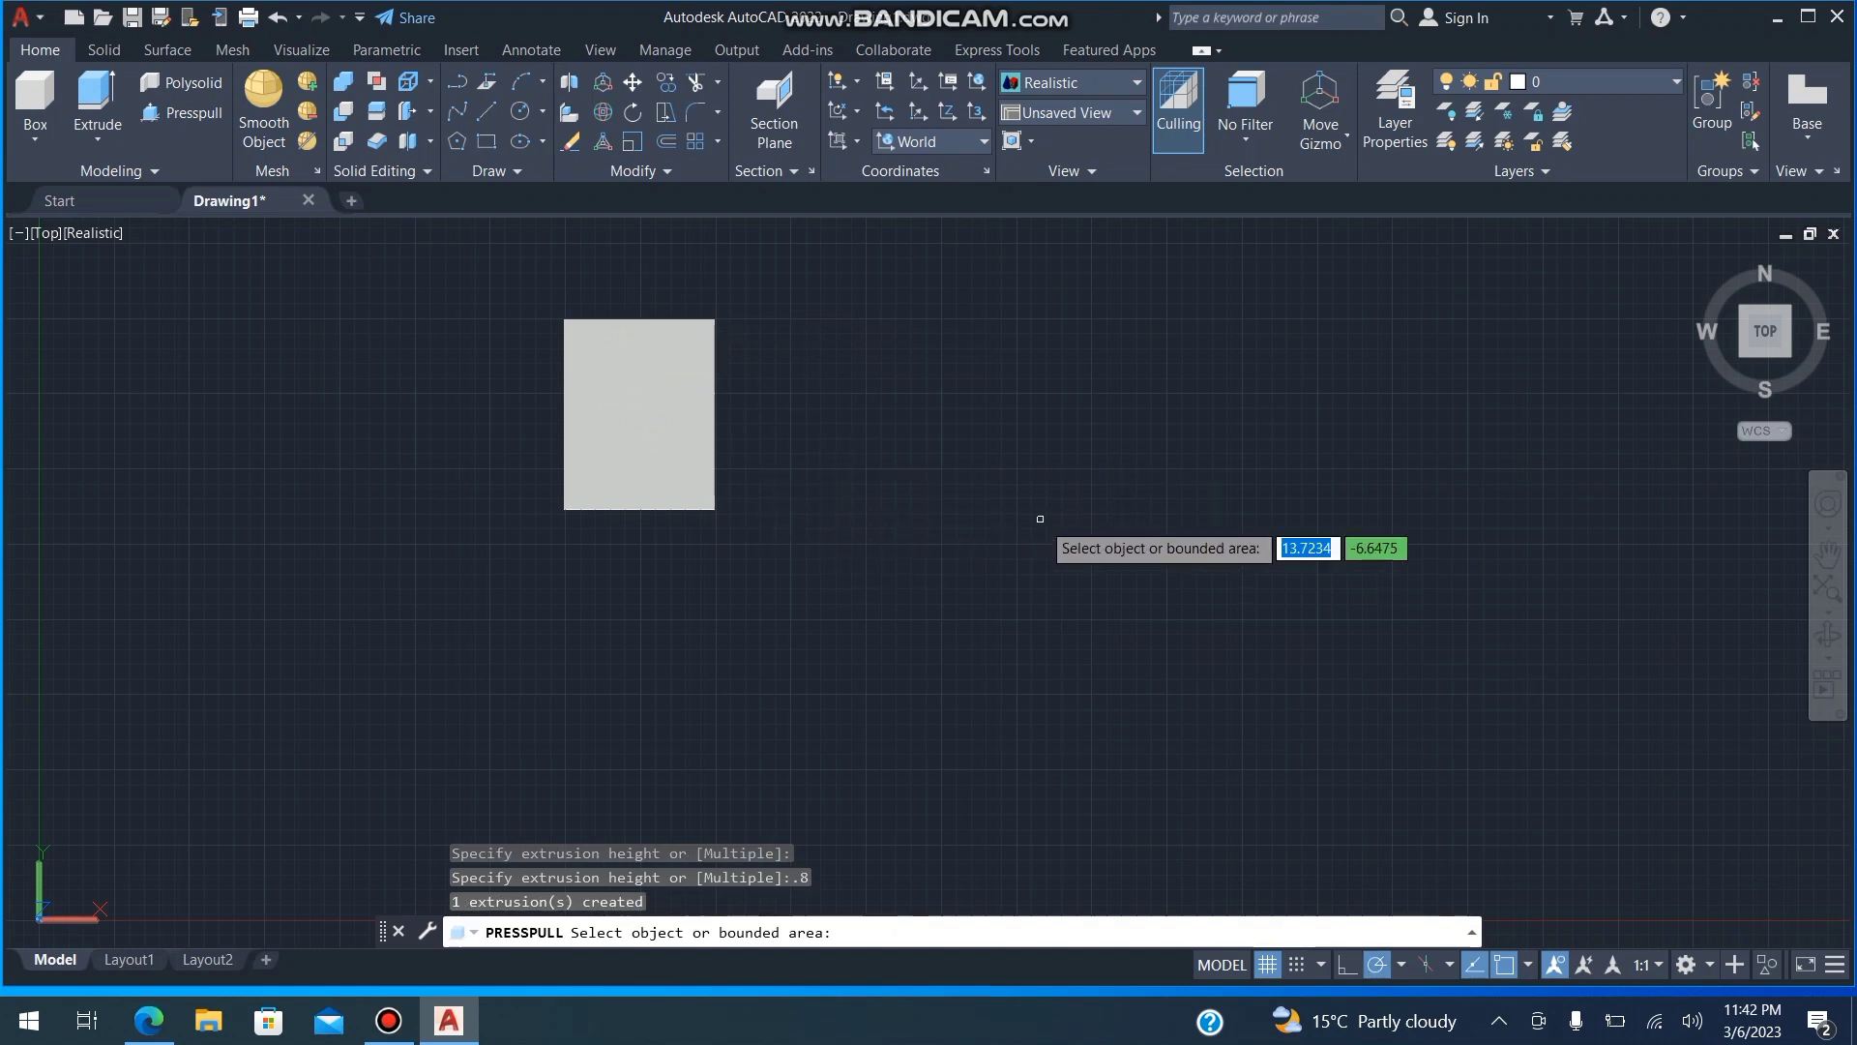
pyautogui.press('Return')
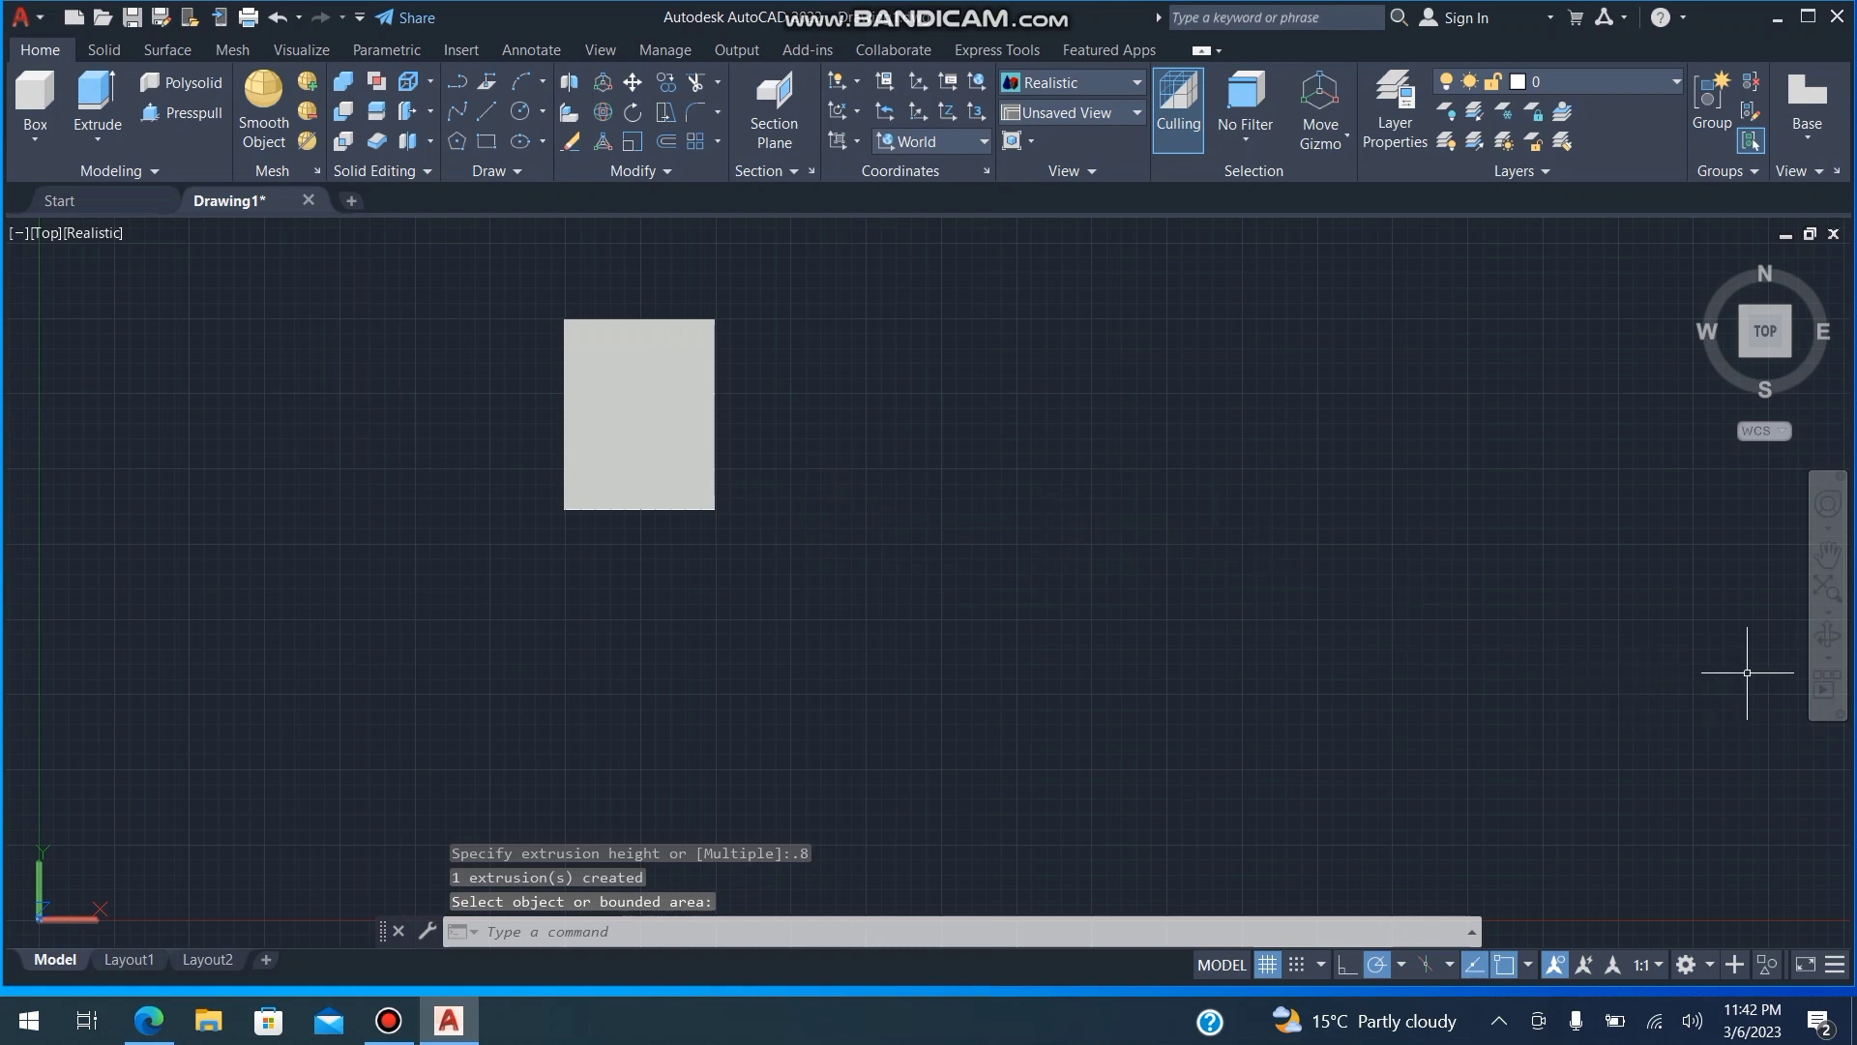
# Move the slab straight up along the Z axis, above the base rectangle, in a tilted 3D view
pyautogui.click(1827, 634)
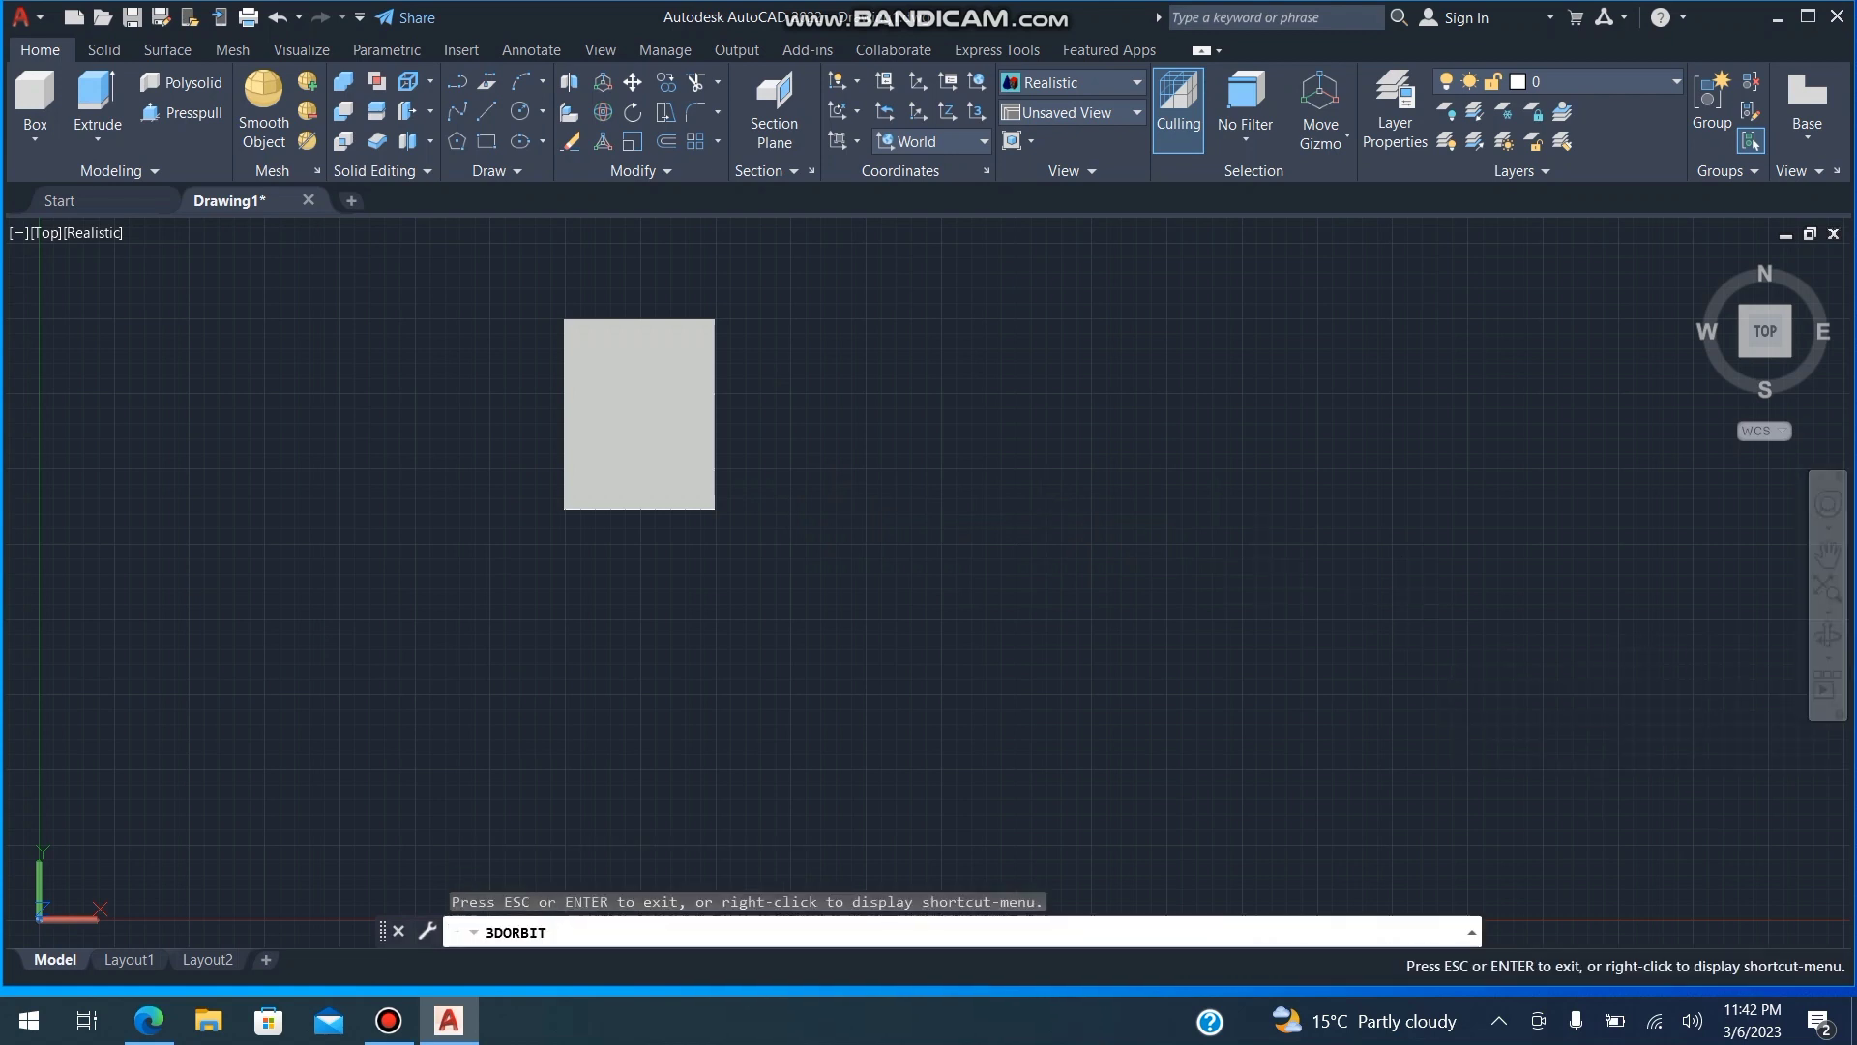
pyautogui.moveTo(657, 423); pyautogui.dragTo(874, 277)
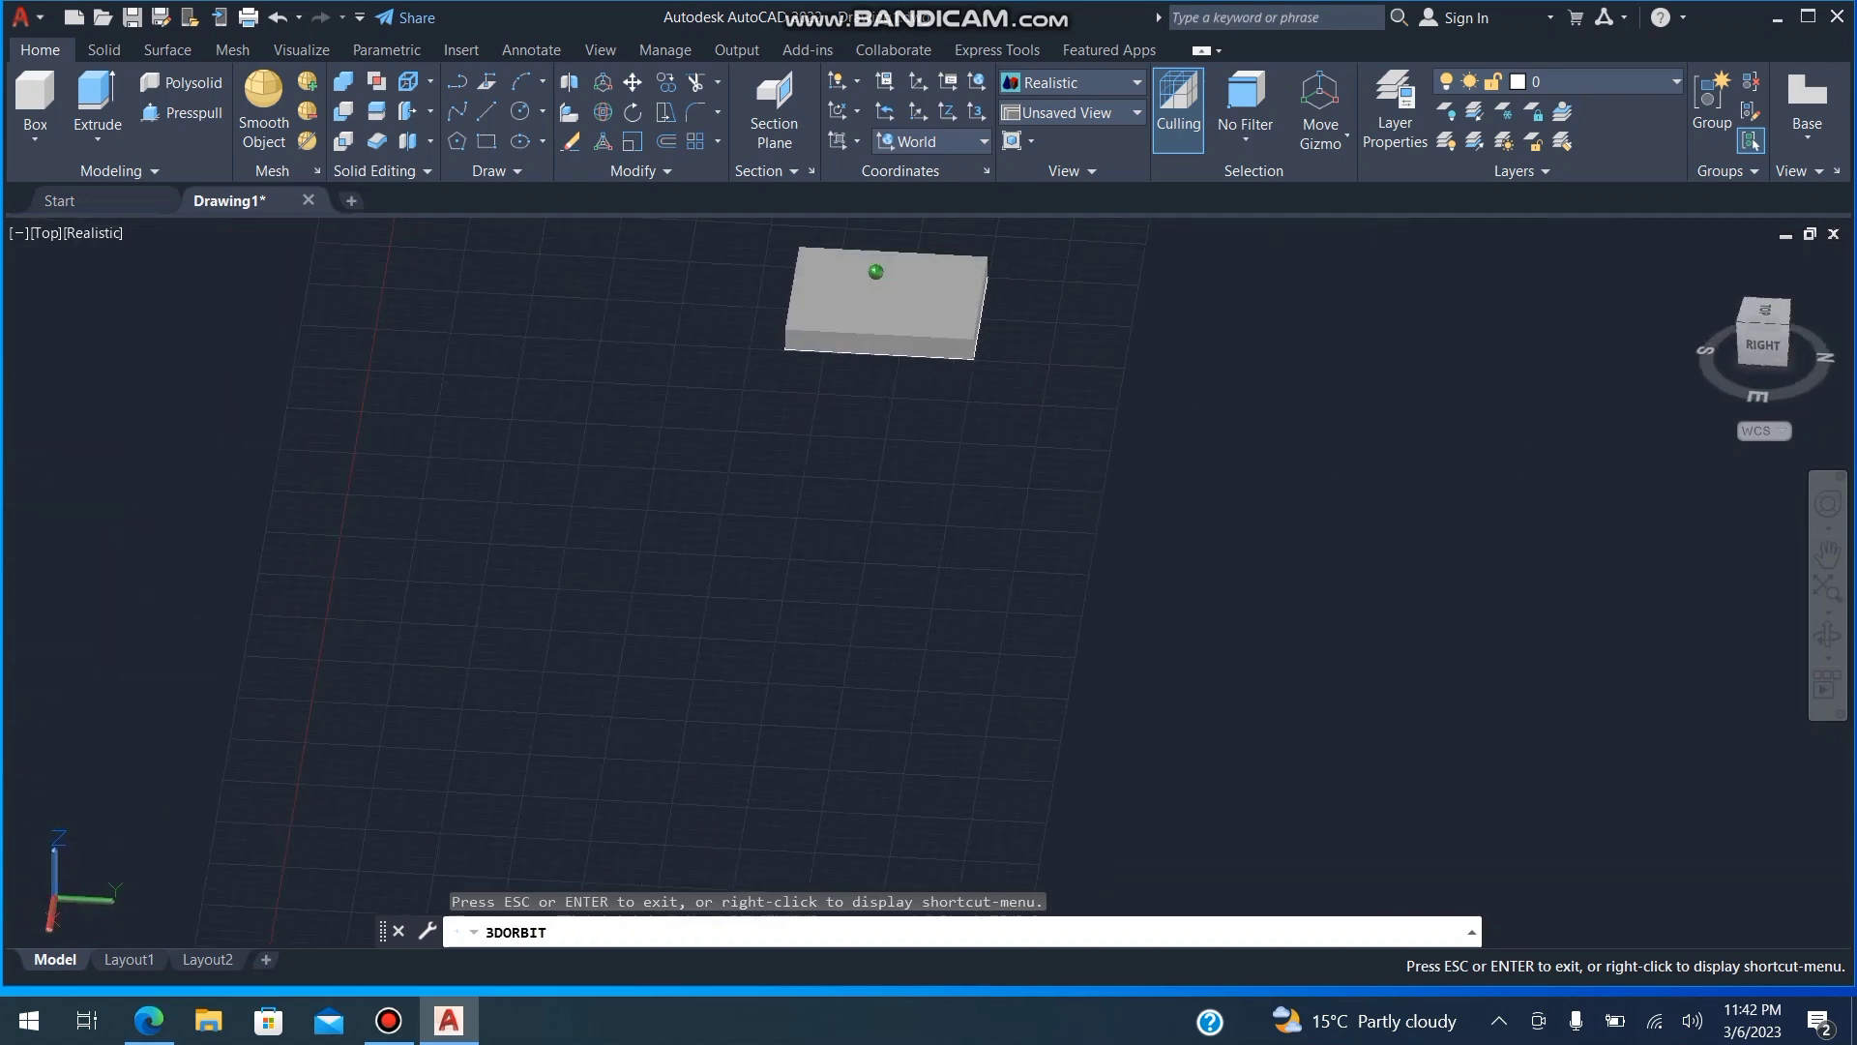
pyautogui.scroll(-2, 1000, 310)
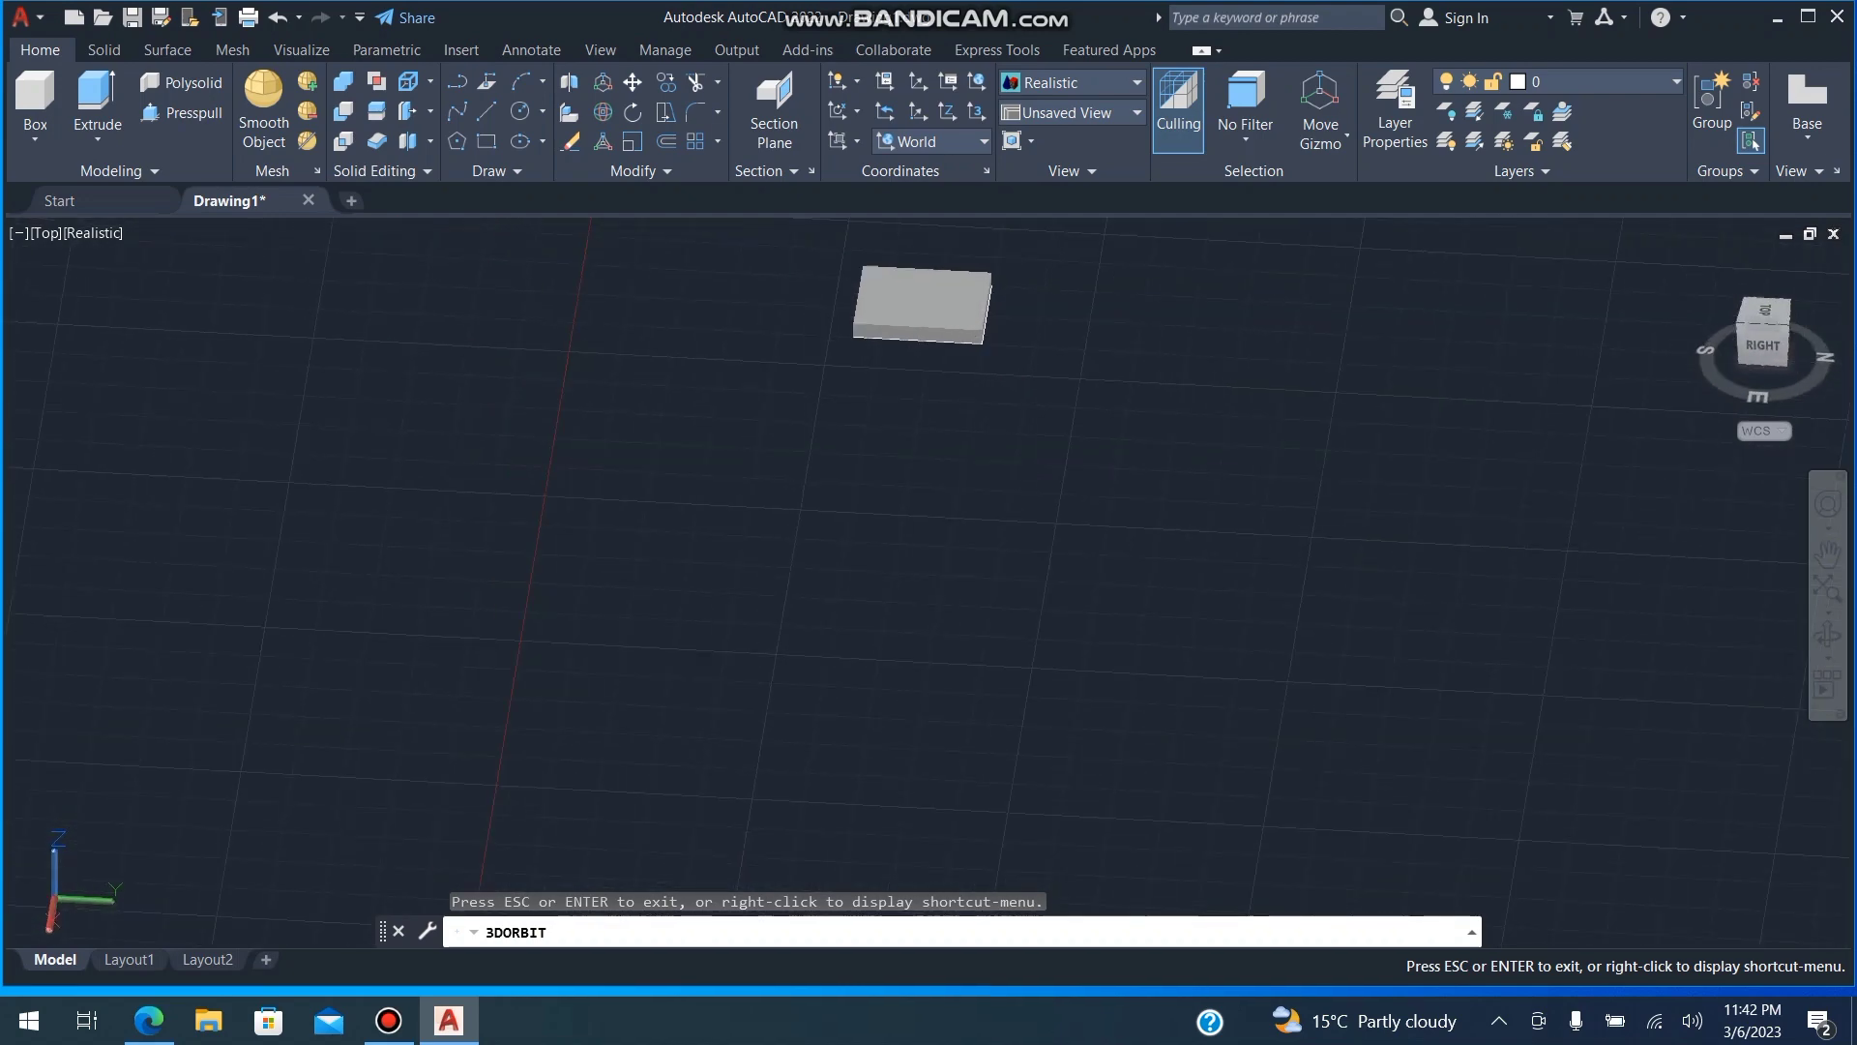
pyautogui.scroll(4, 948, 406)
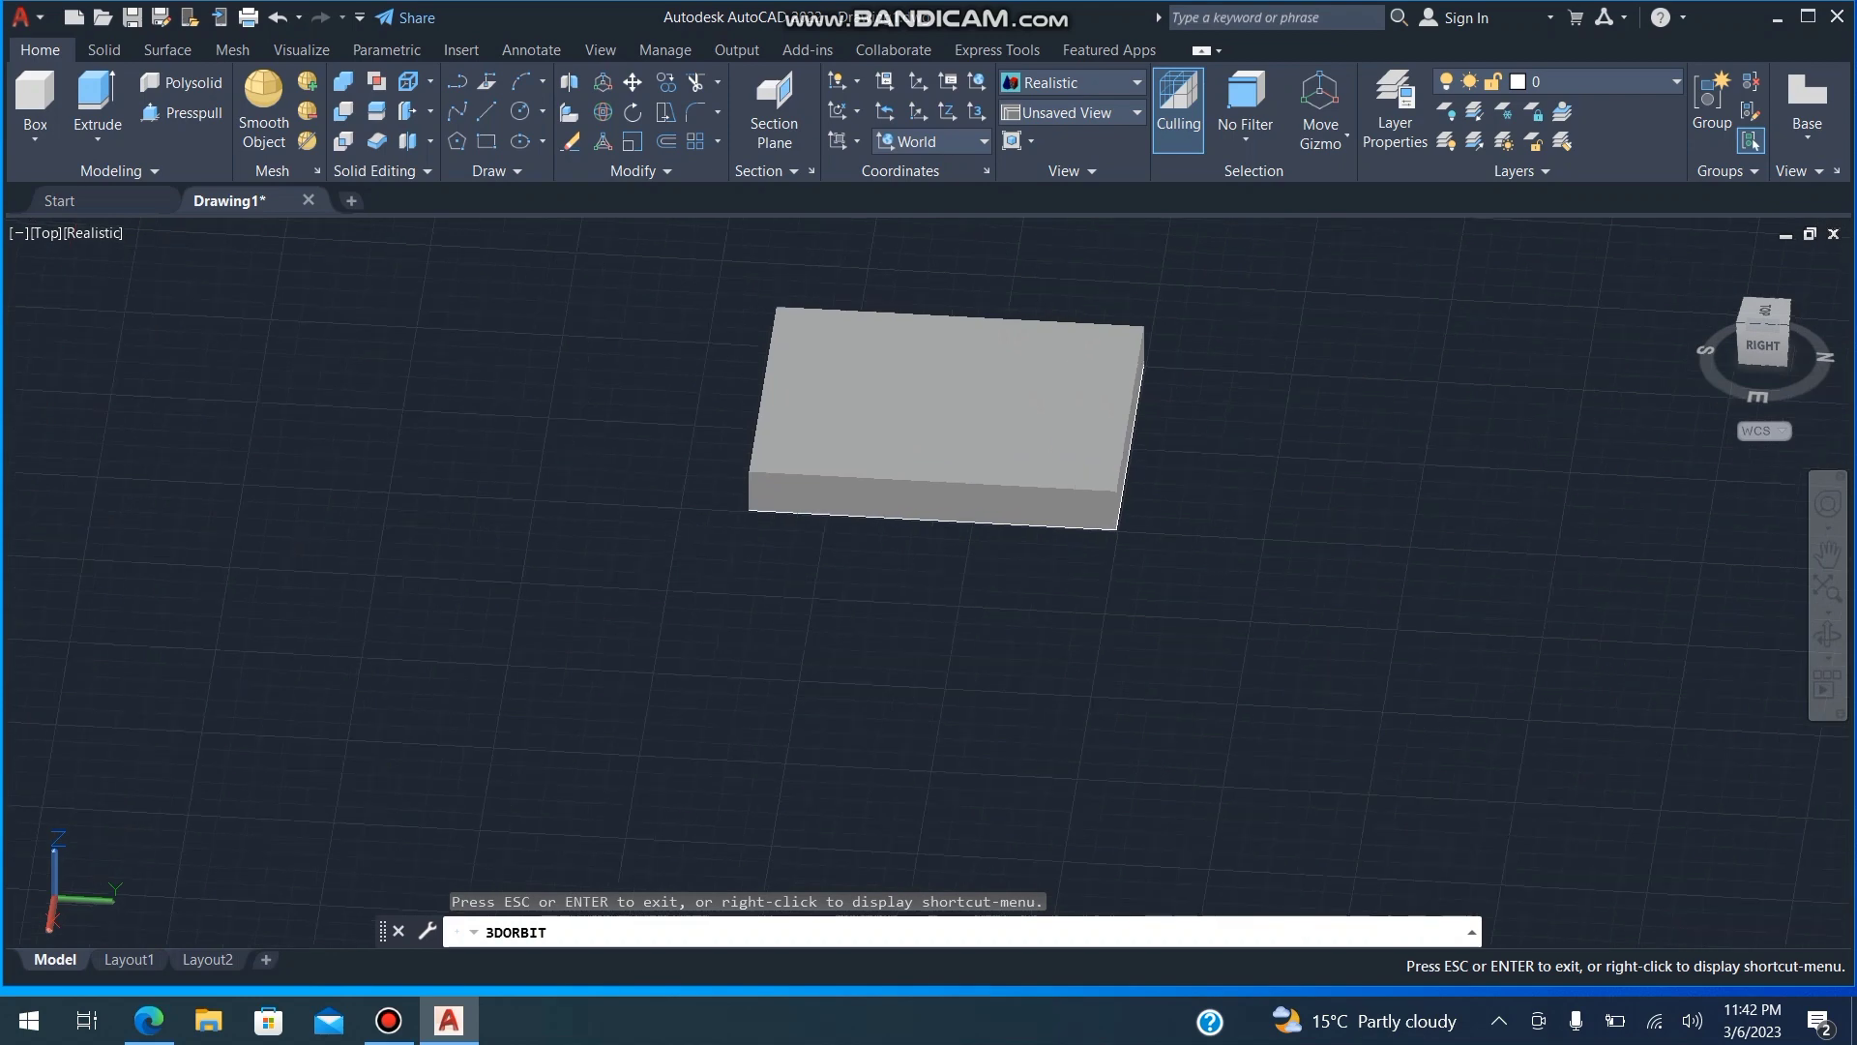
pyautogui.scroll(-3, 910, 242)
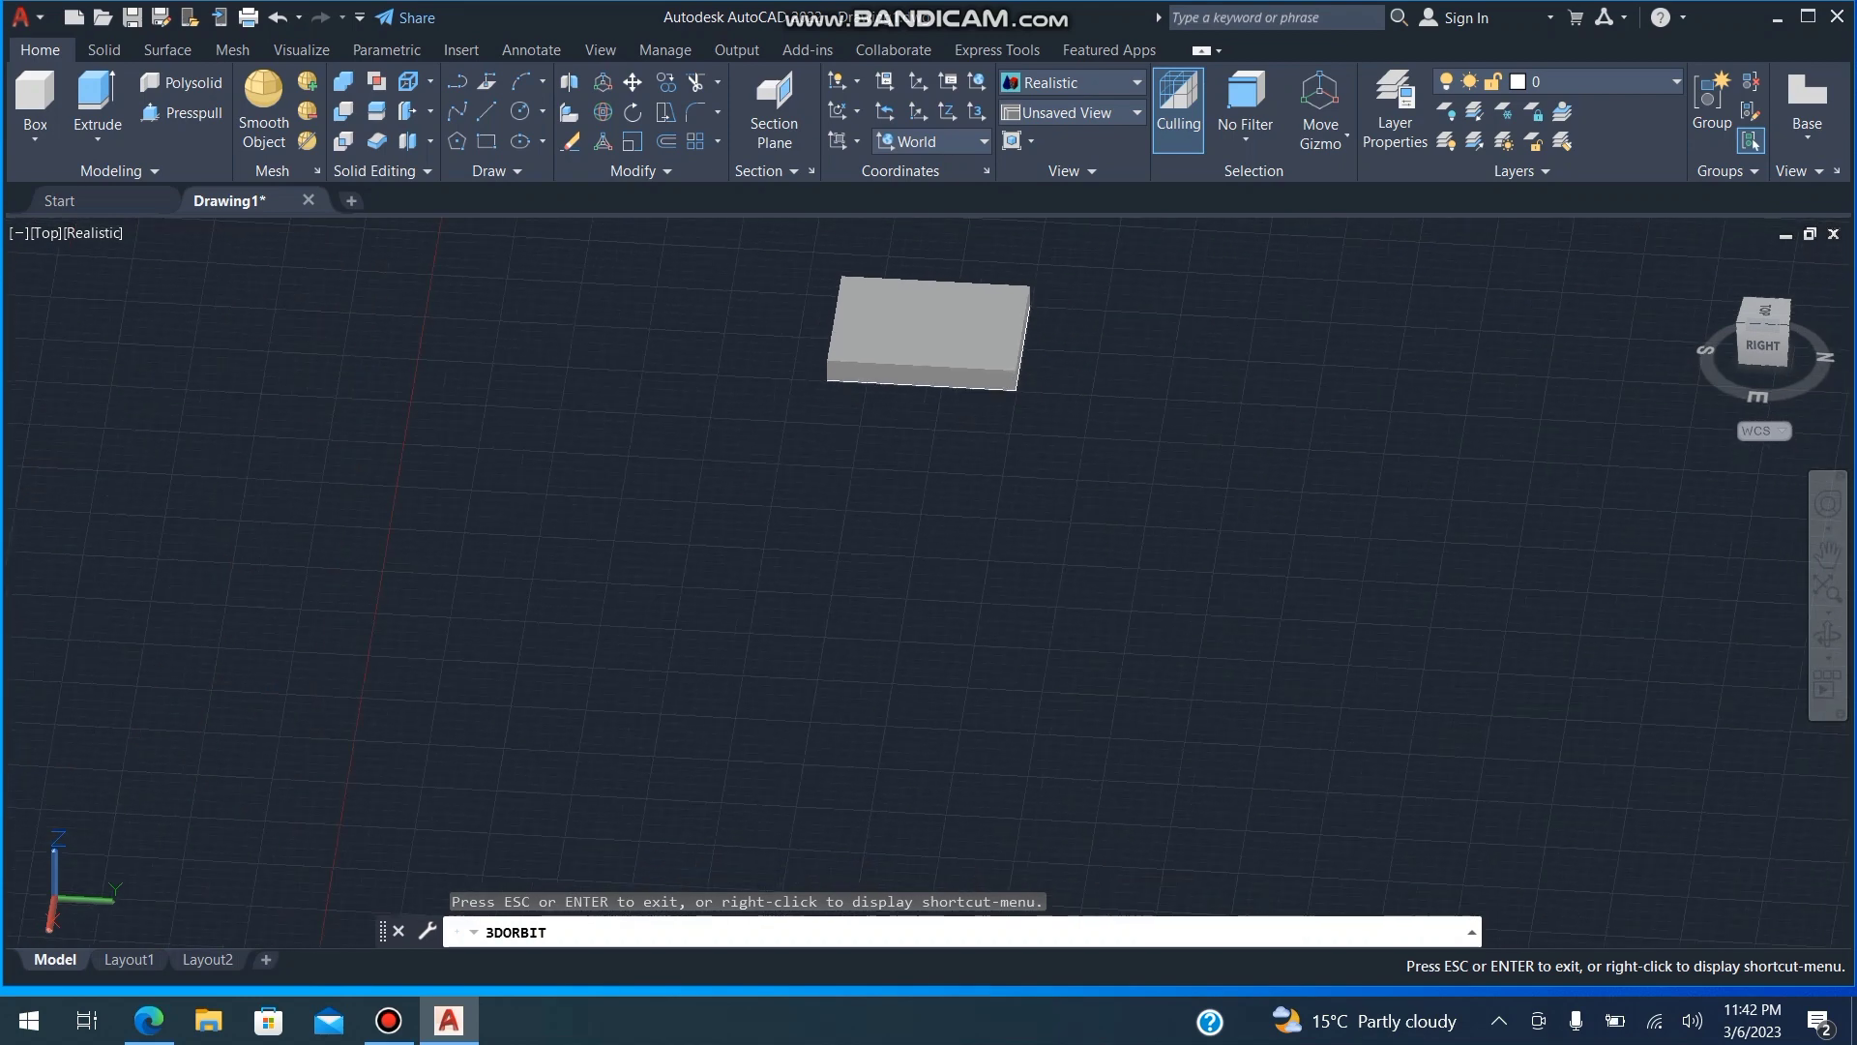
pyautogui.scroll(-2, 706, 503)
pyautogui.scroll(3, 861, 316)
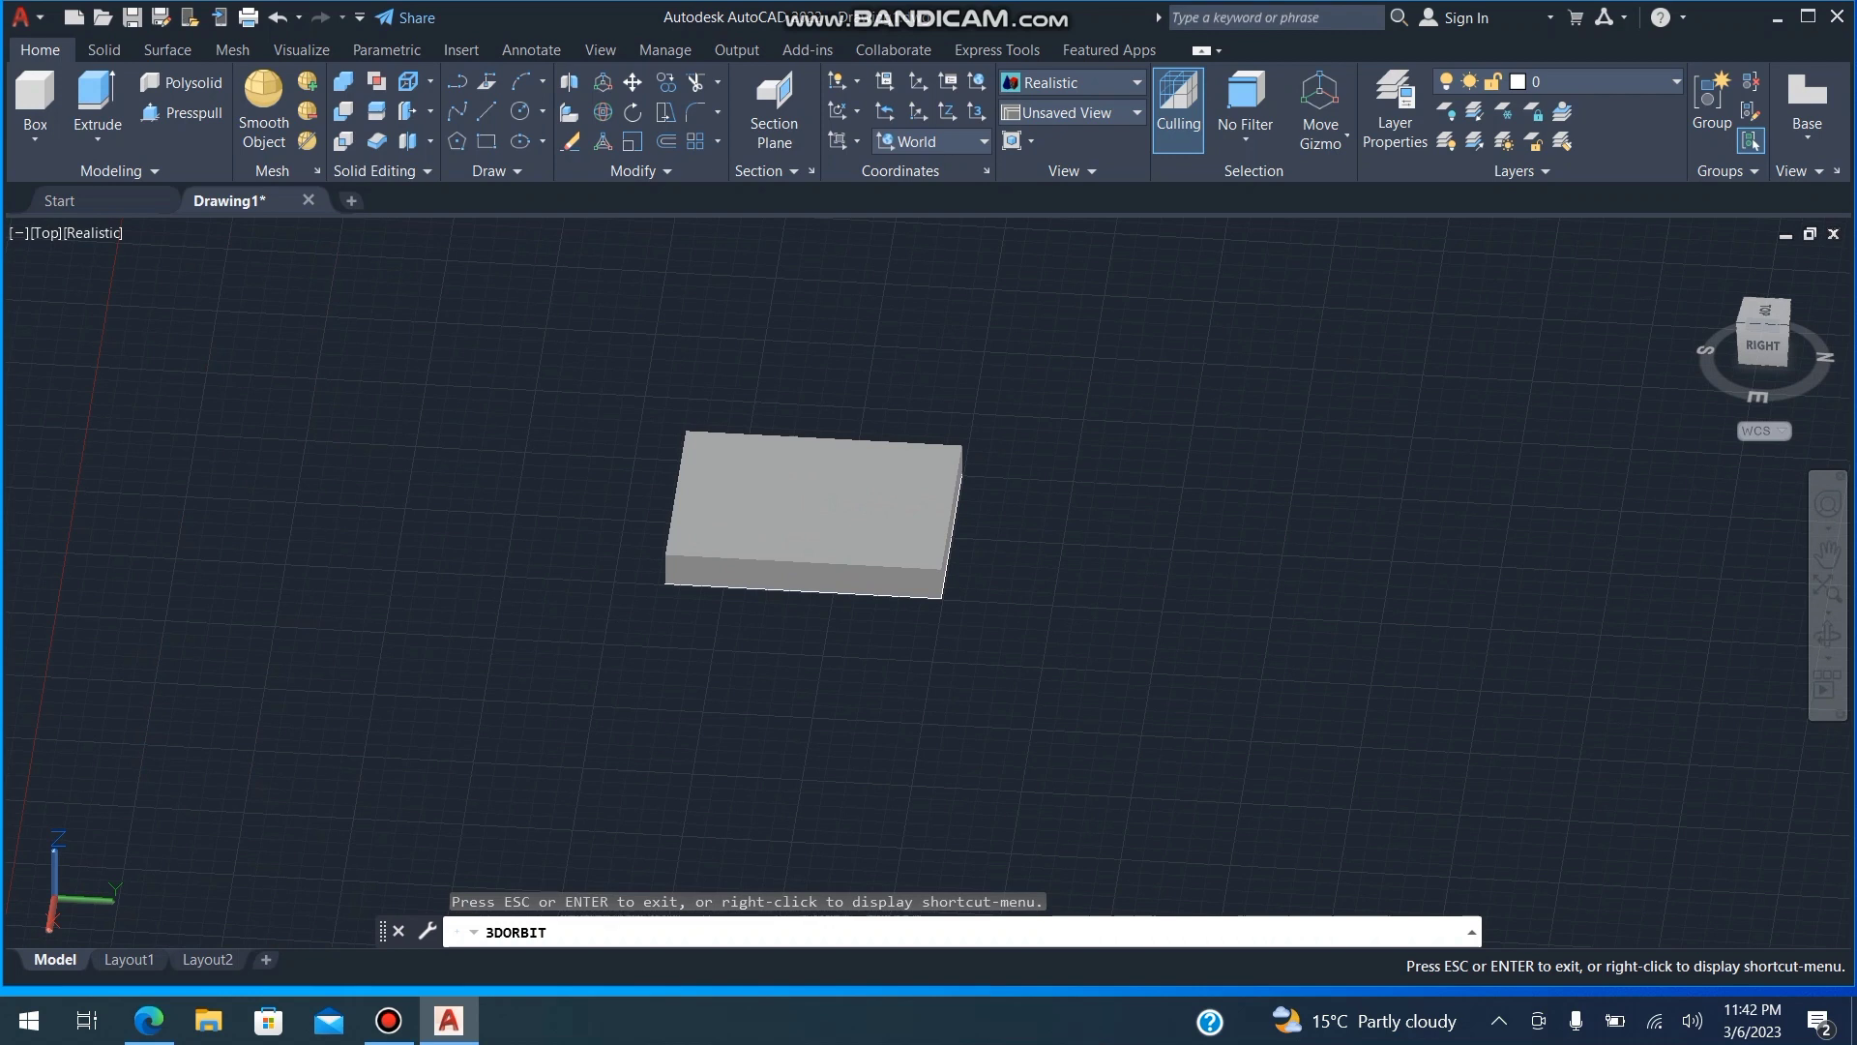
pyautogui.press('Escape')
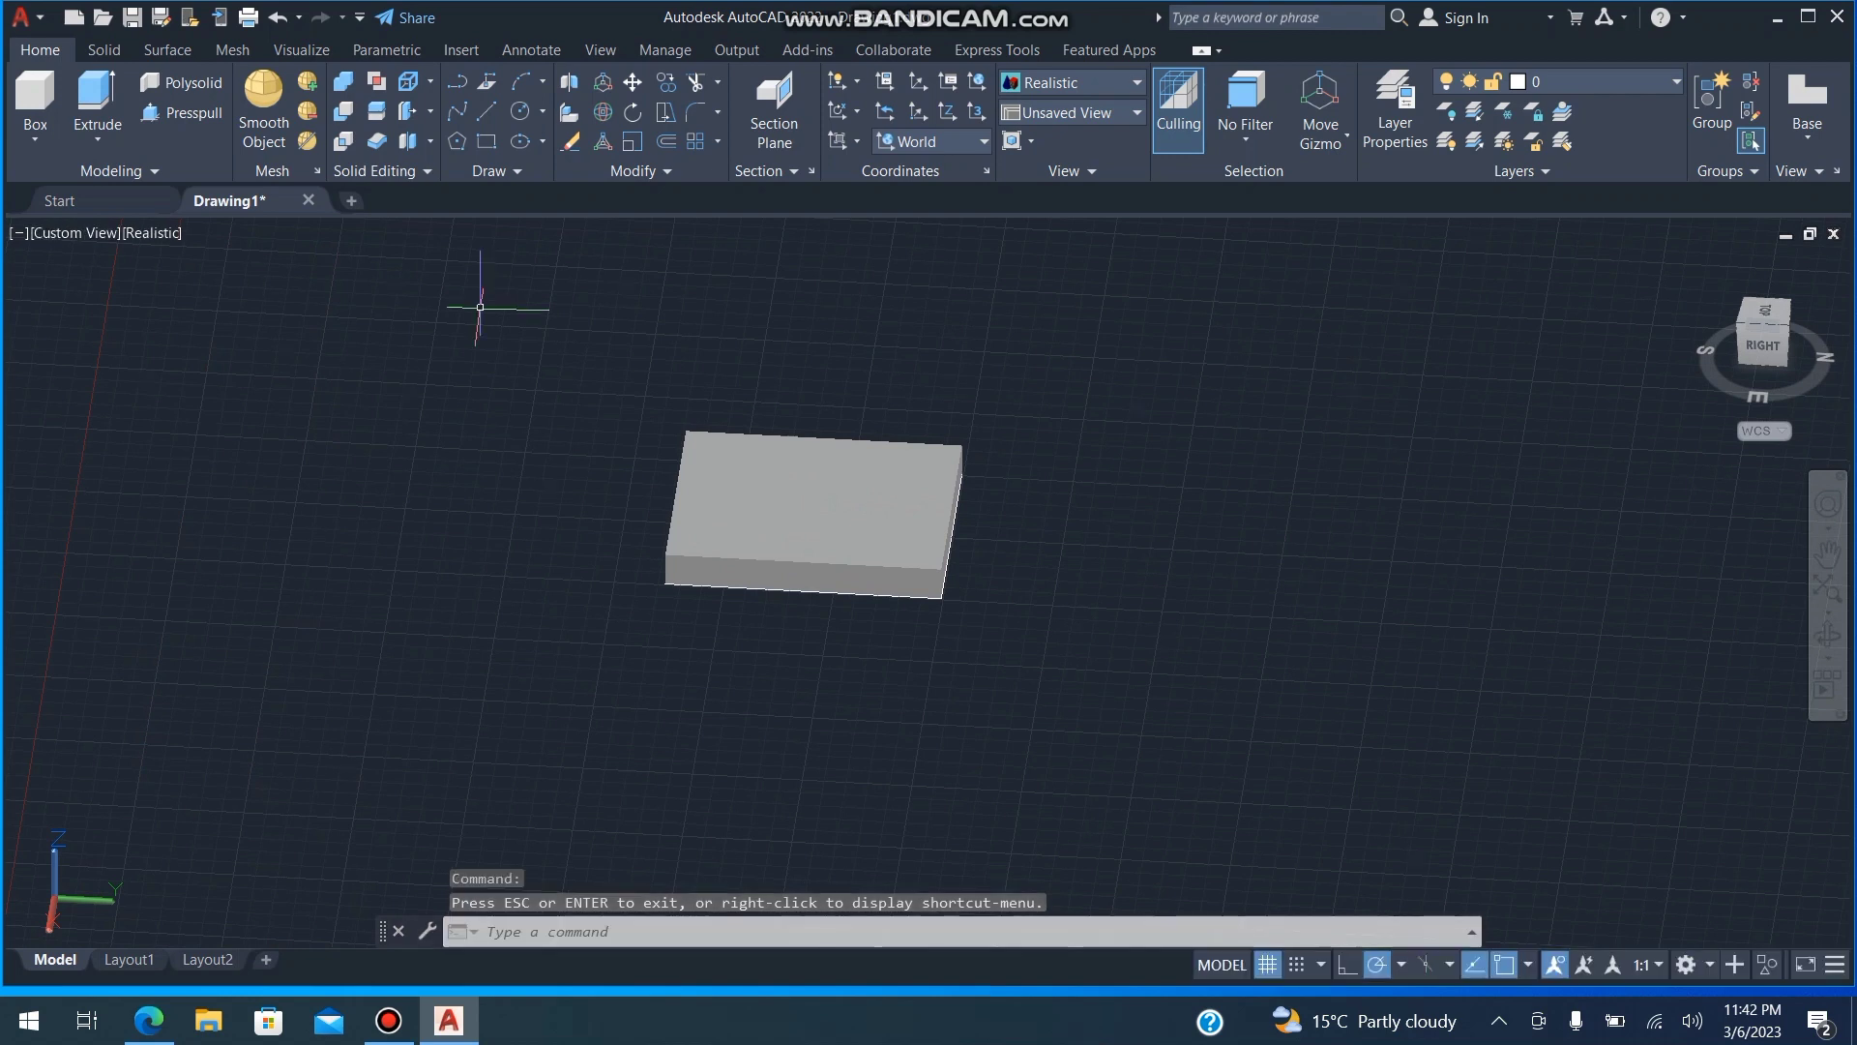
pyautogui.click(817, 516)
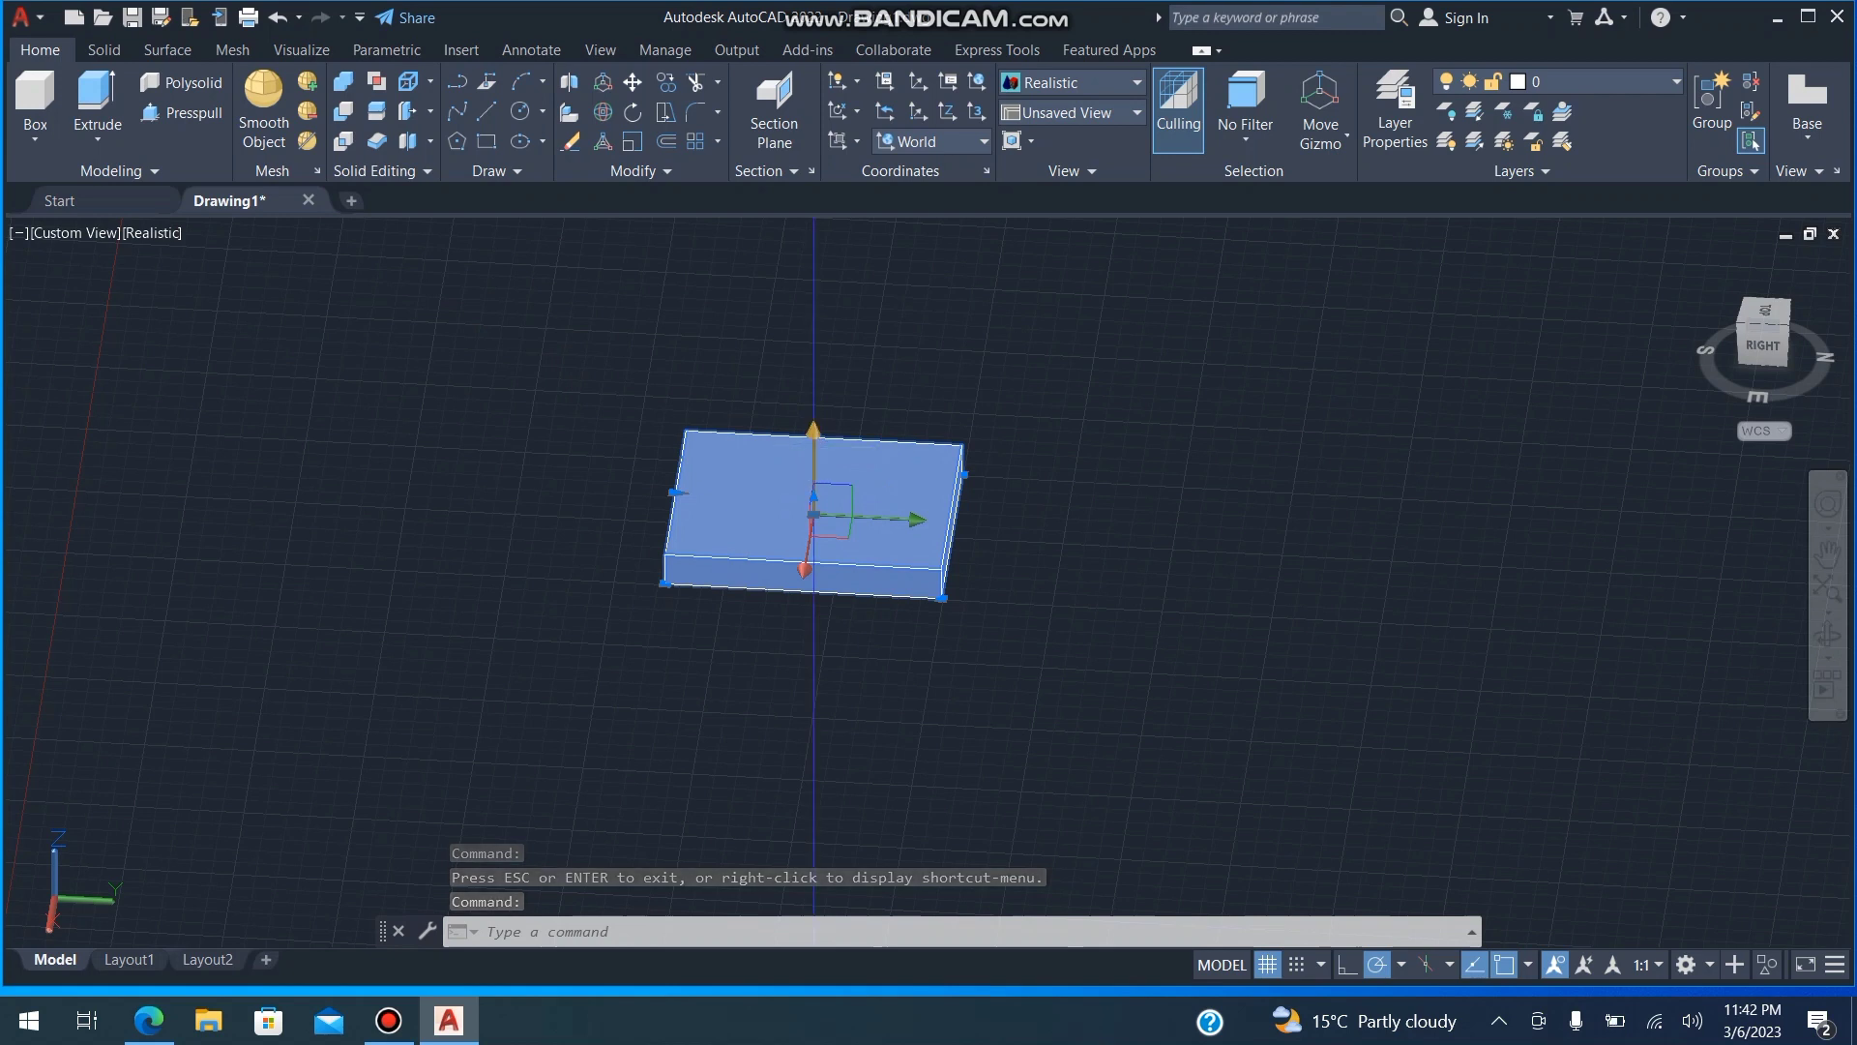
pyautogui.click(818, 464)
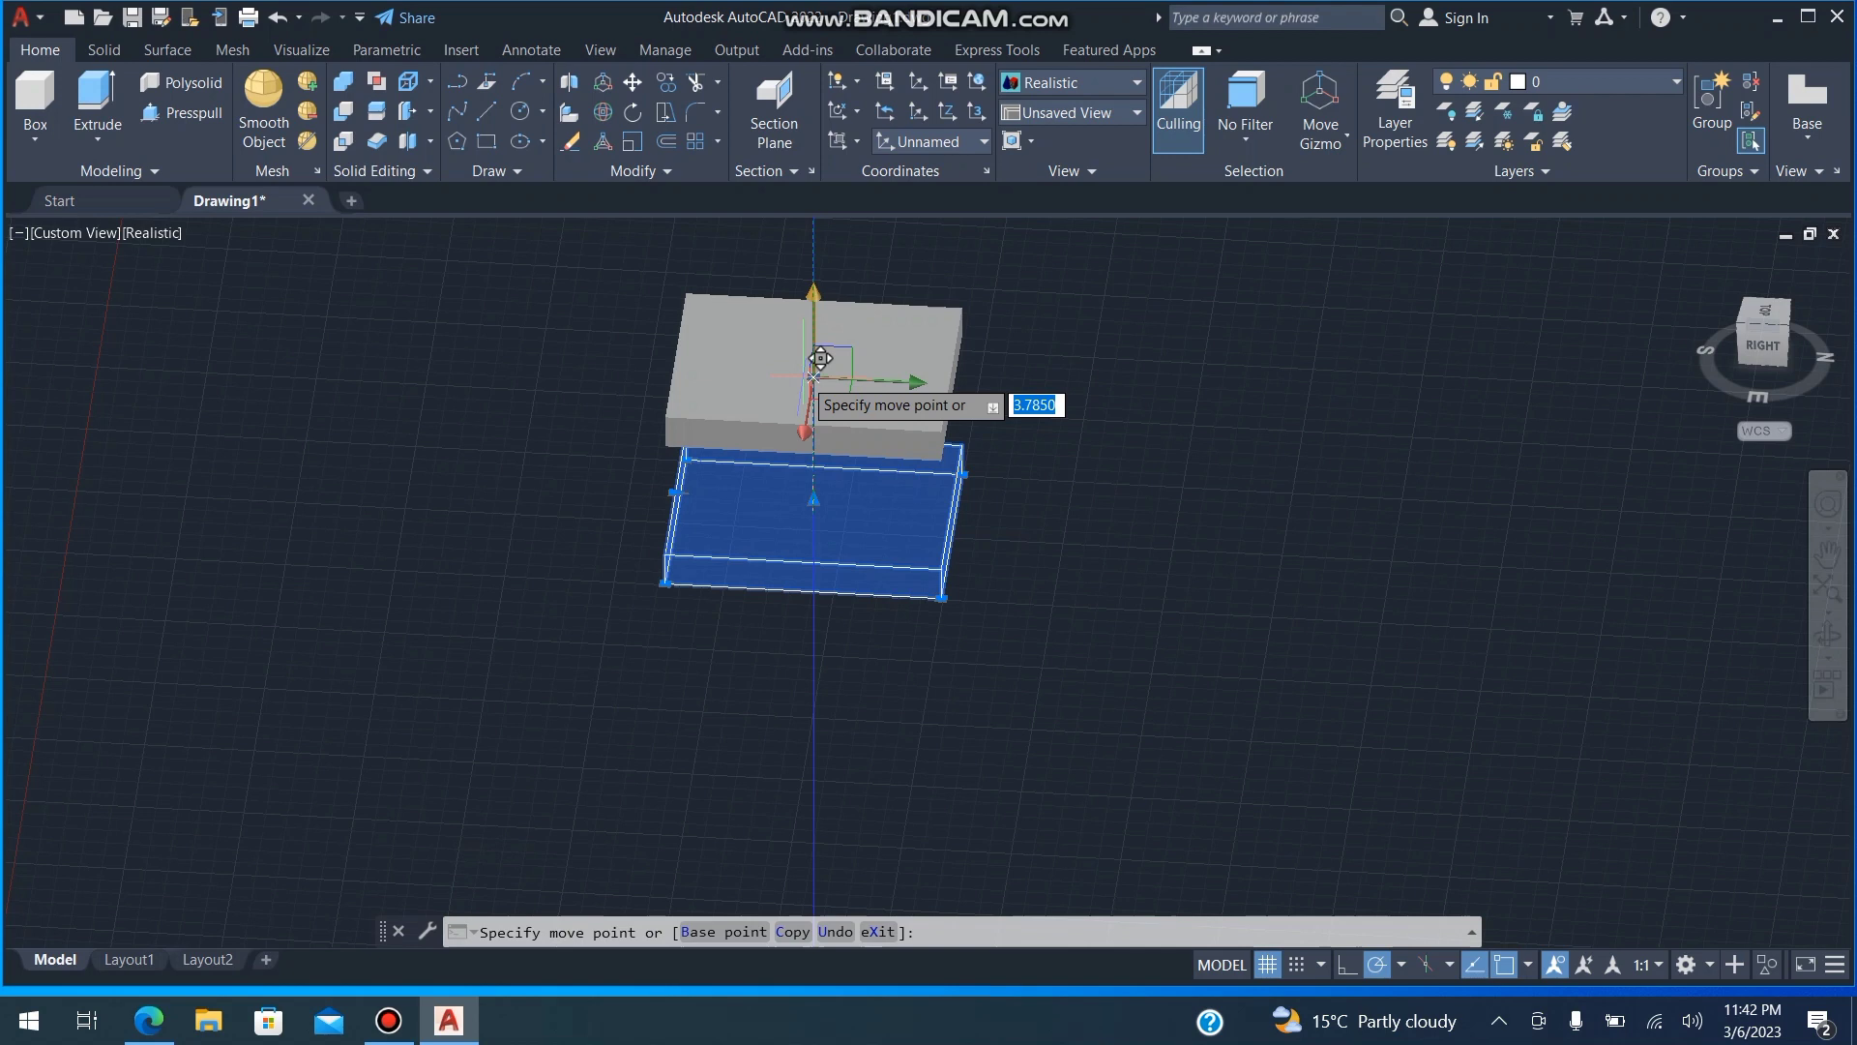
pyautogui.press('BackSpace')
pyautogui.press('Return')
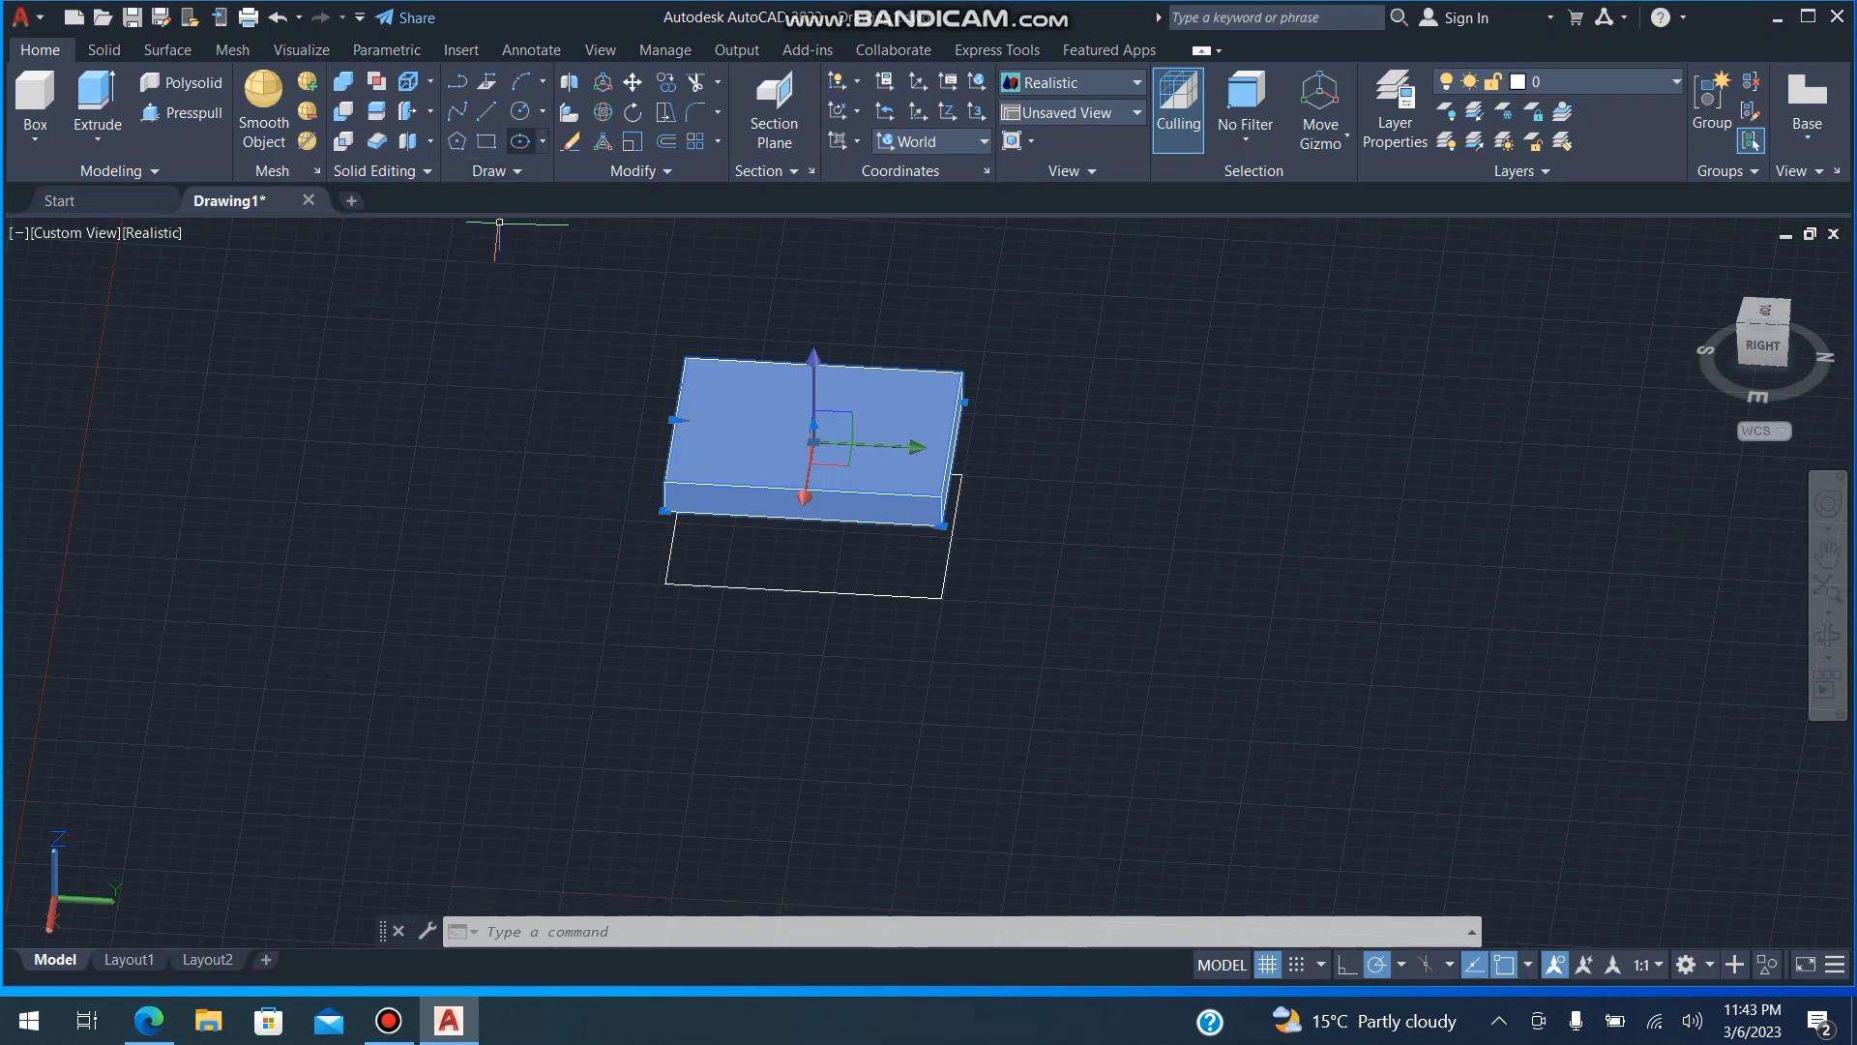
# Draw a circle of radius 0.2 centred on the front right corner of the base rectangle
pyautogui.click(520, 111)
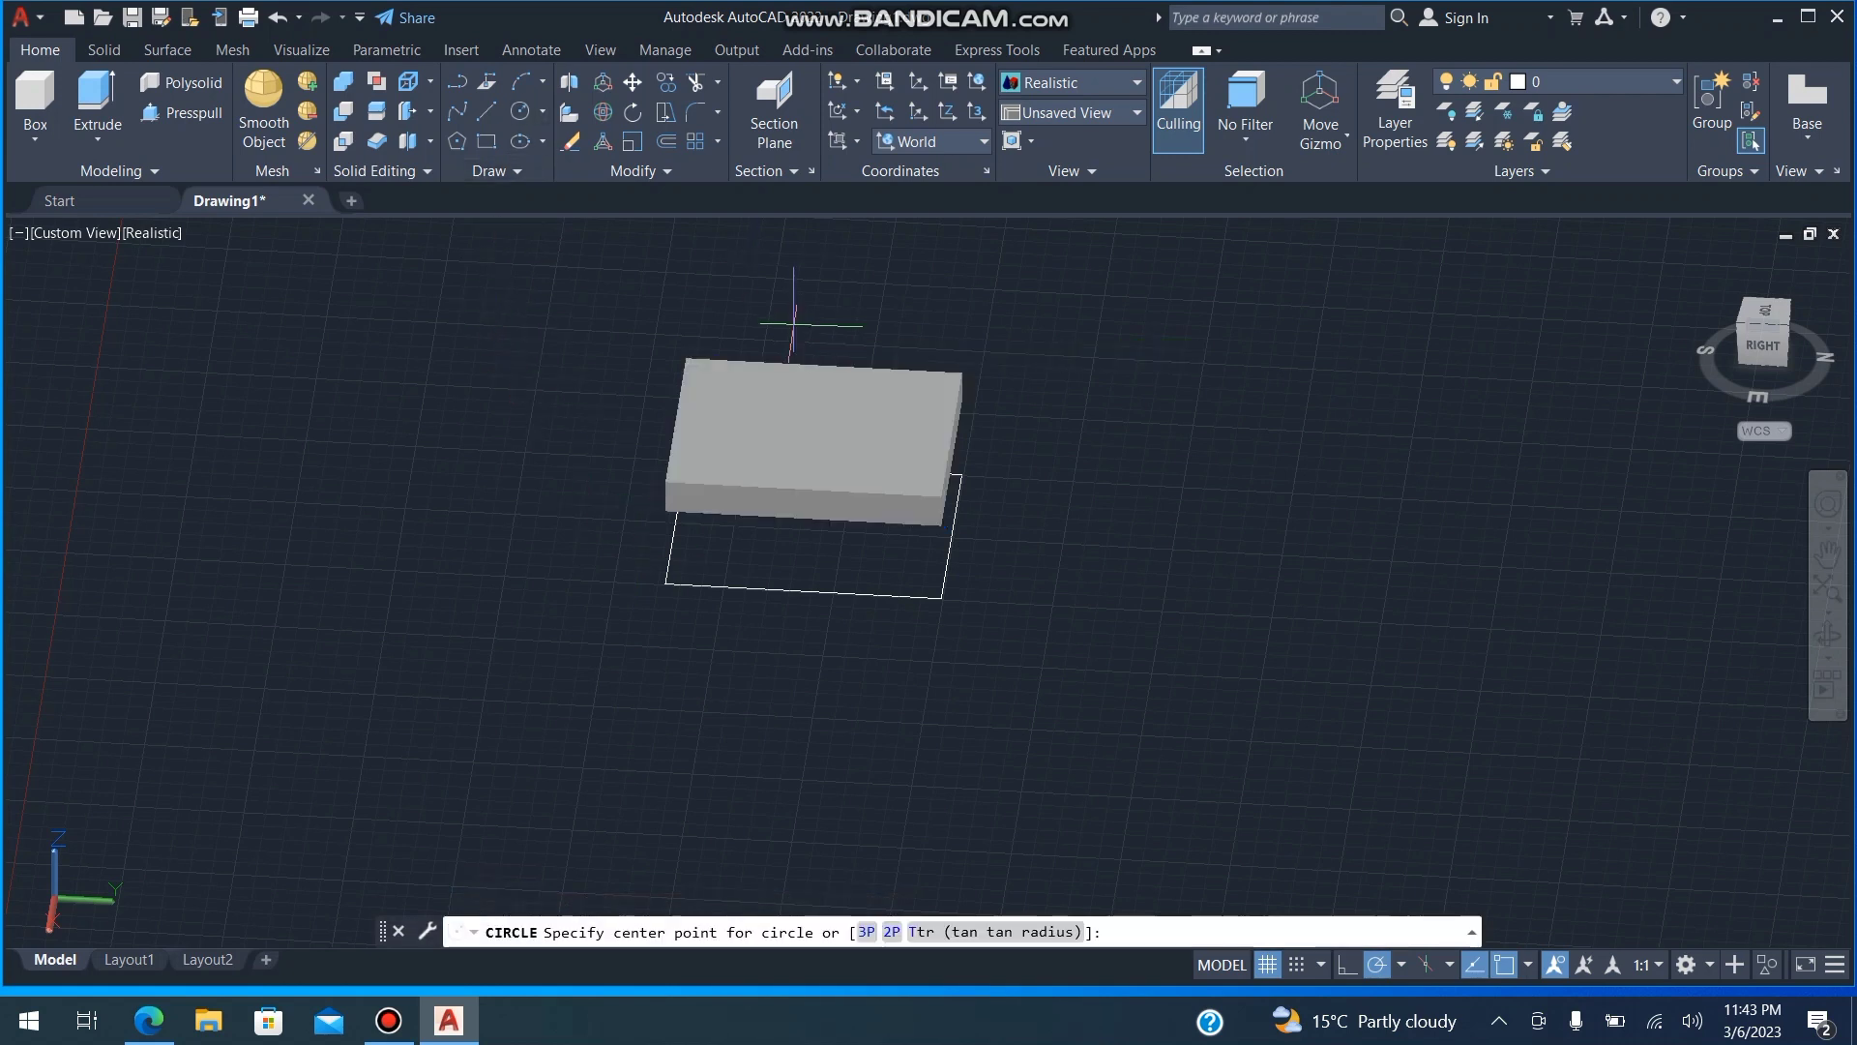
pyautogui.click(940, 597)
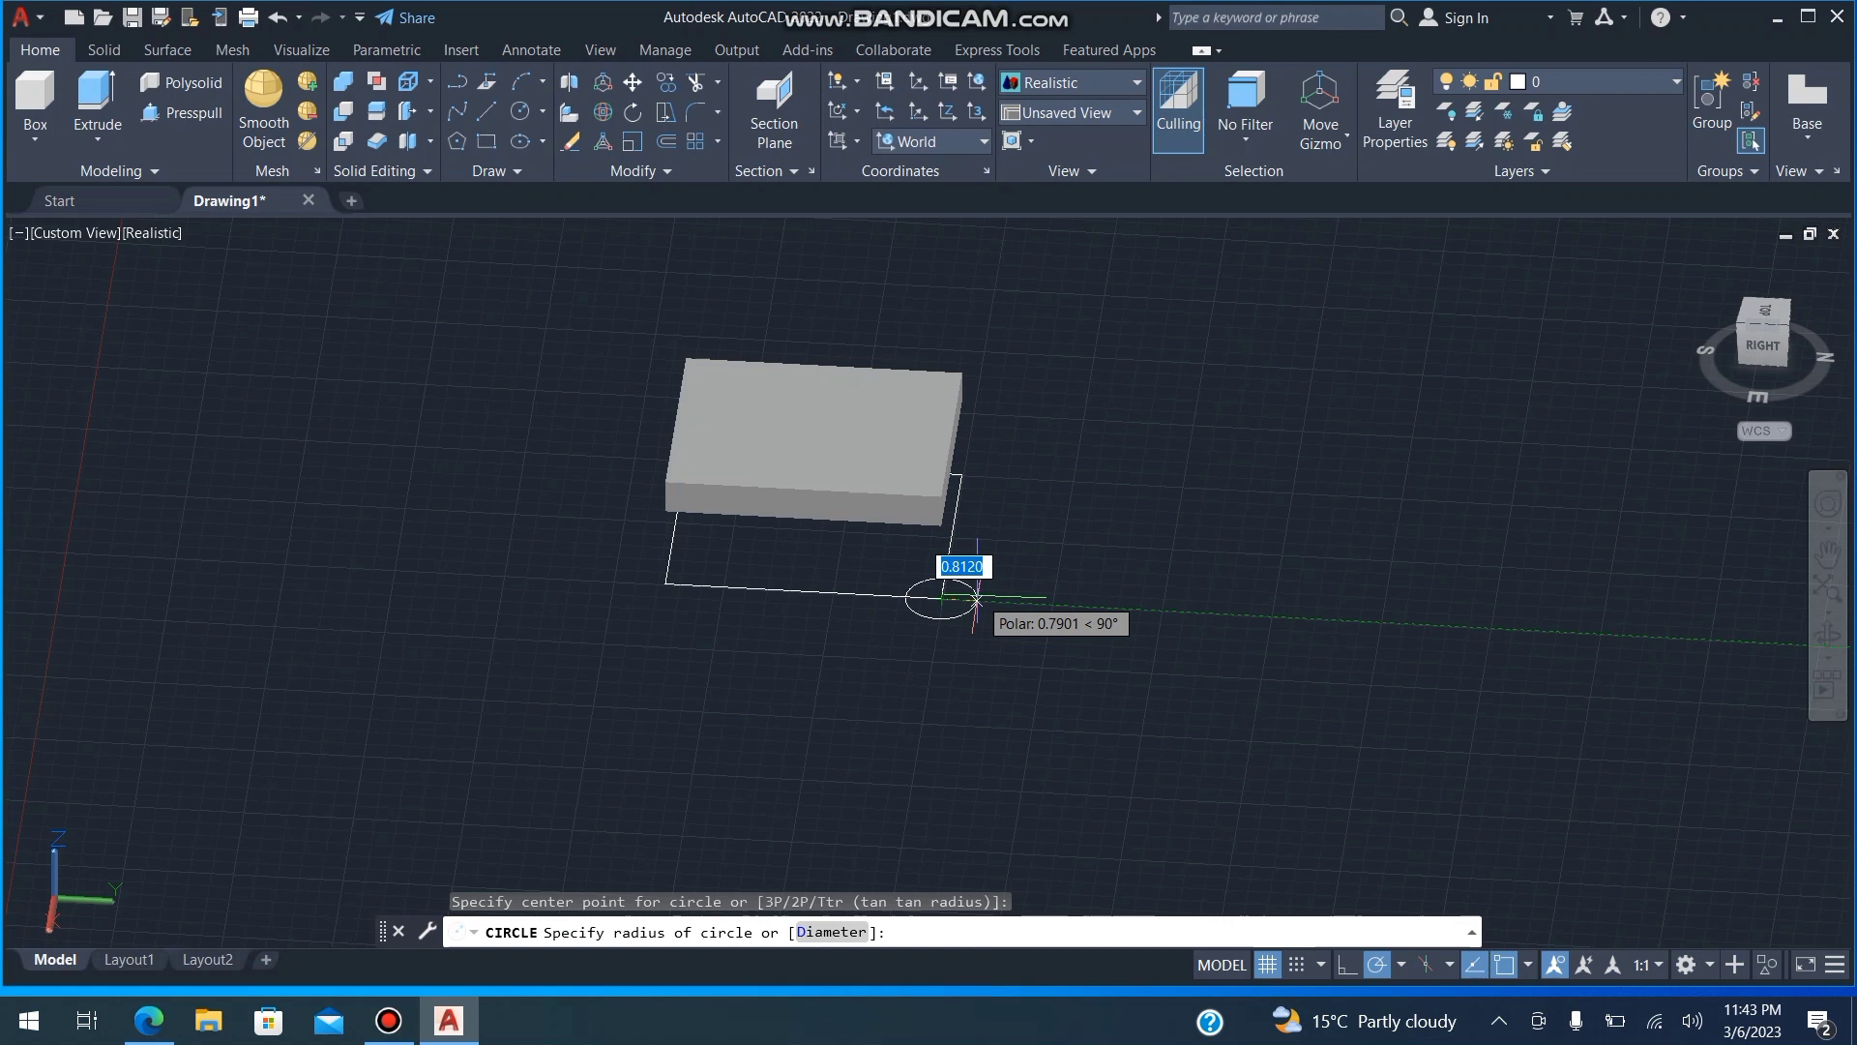
pyautogui.press('BackSpace')
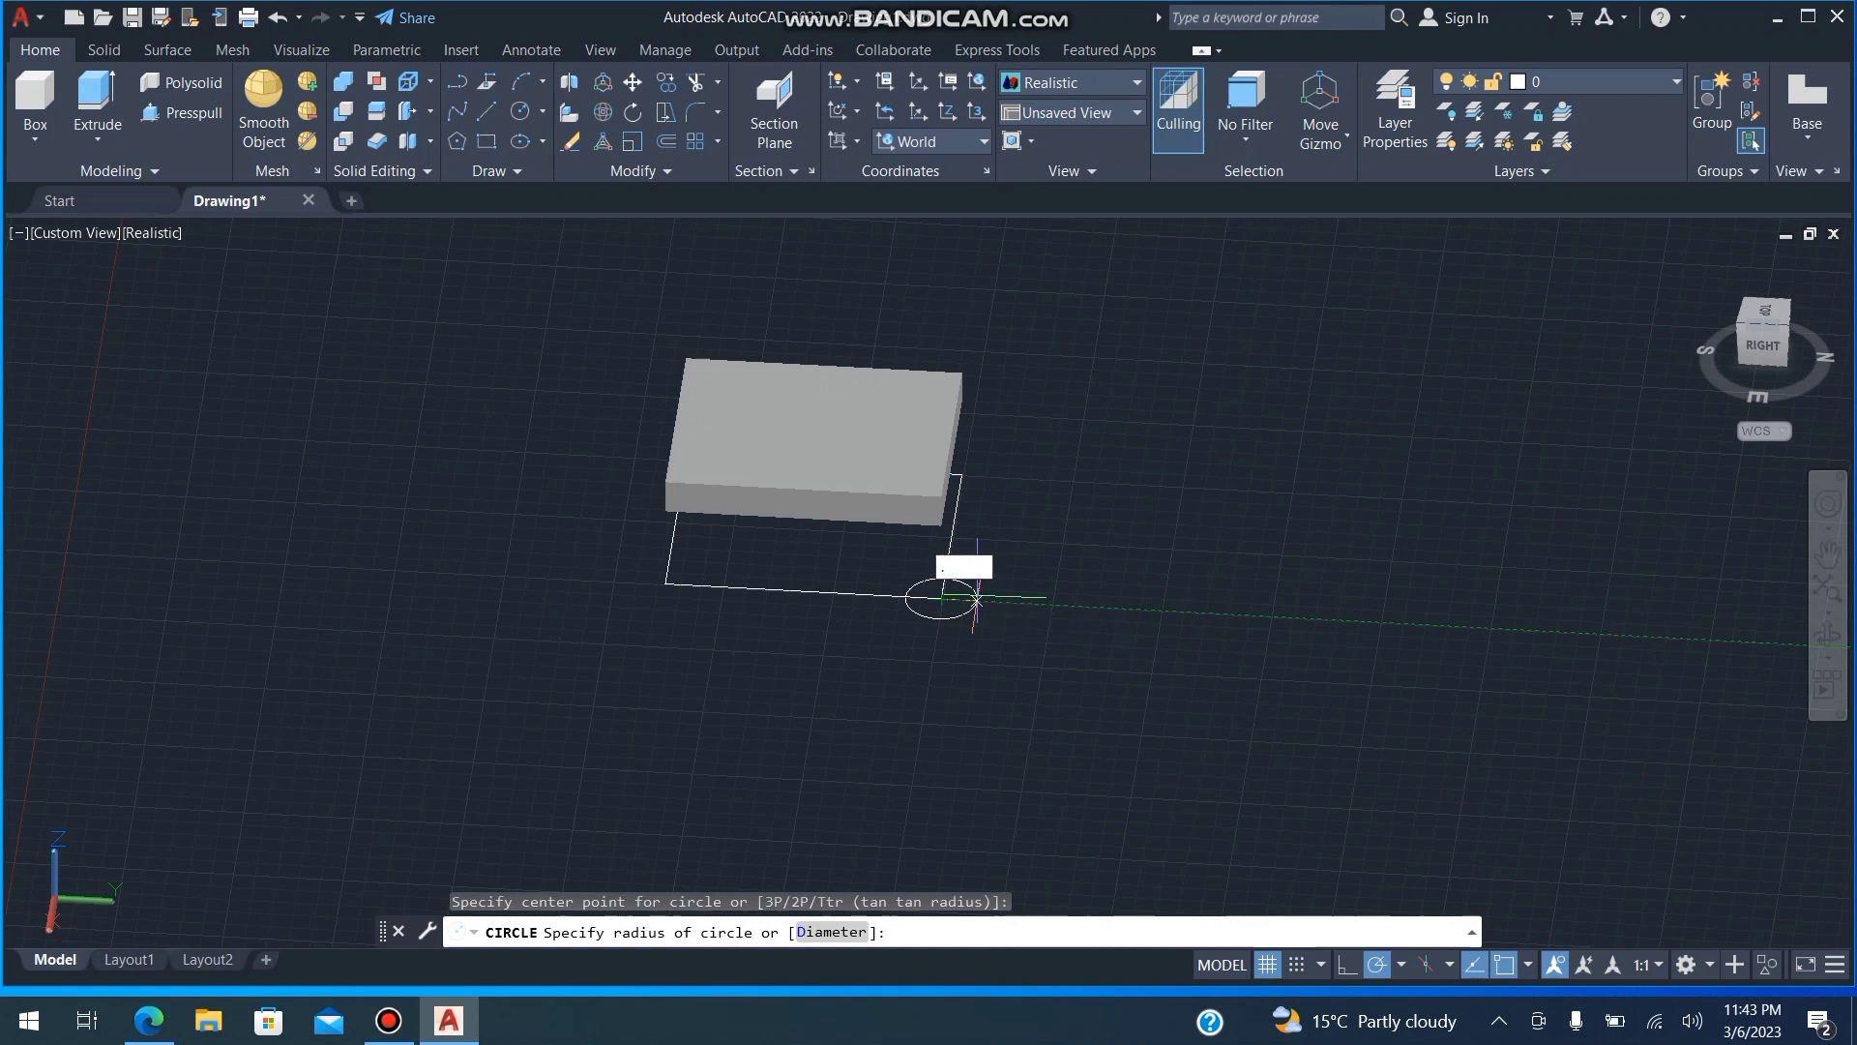
pyautogui.press('Return')
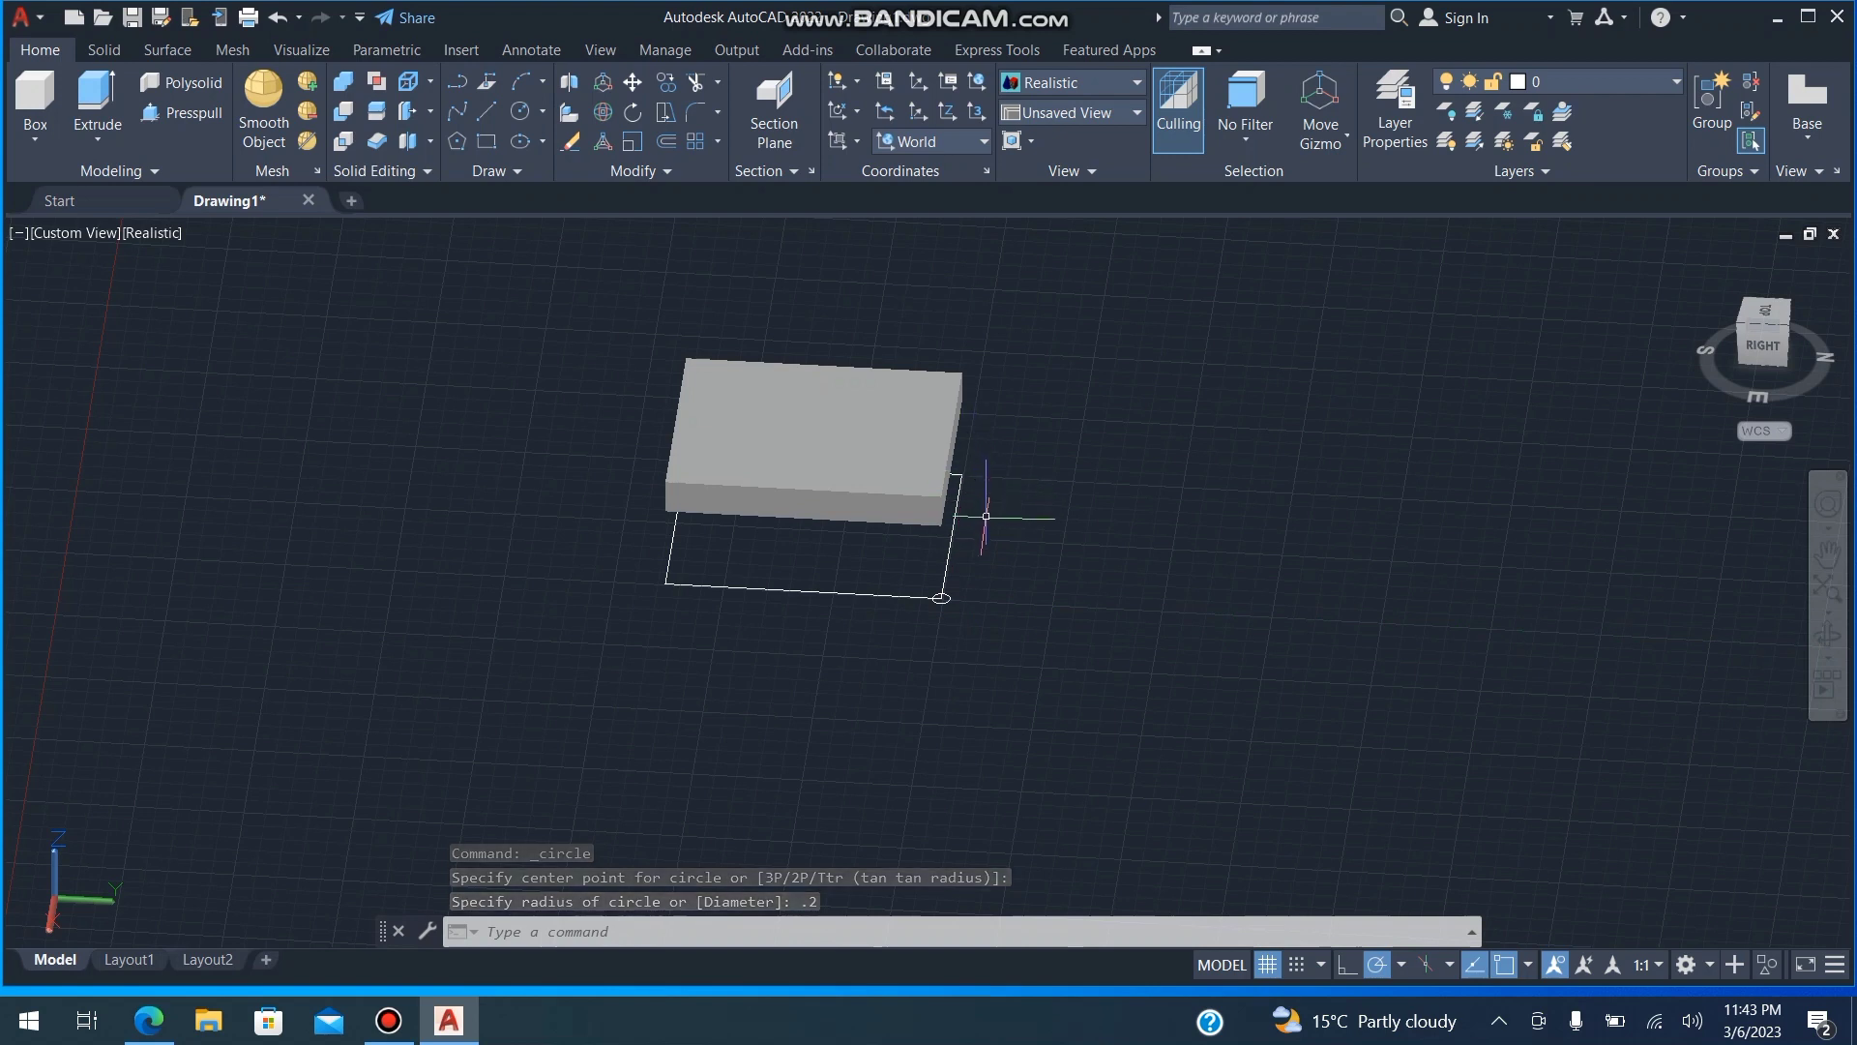
# Try to draw a 0.2 radius circle at the rear right corner of the base rectangle, and undo it
pyautogui.press('Return')
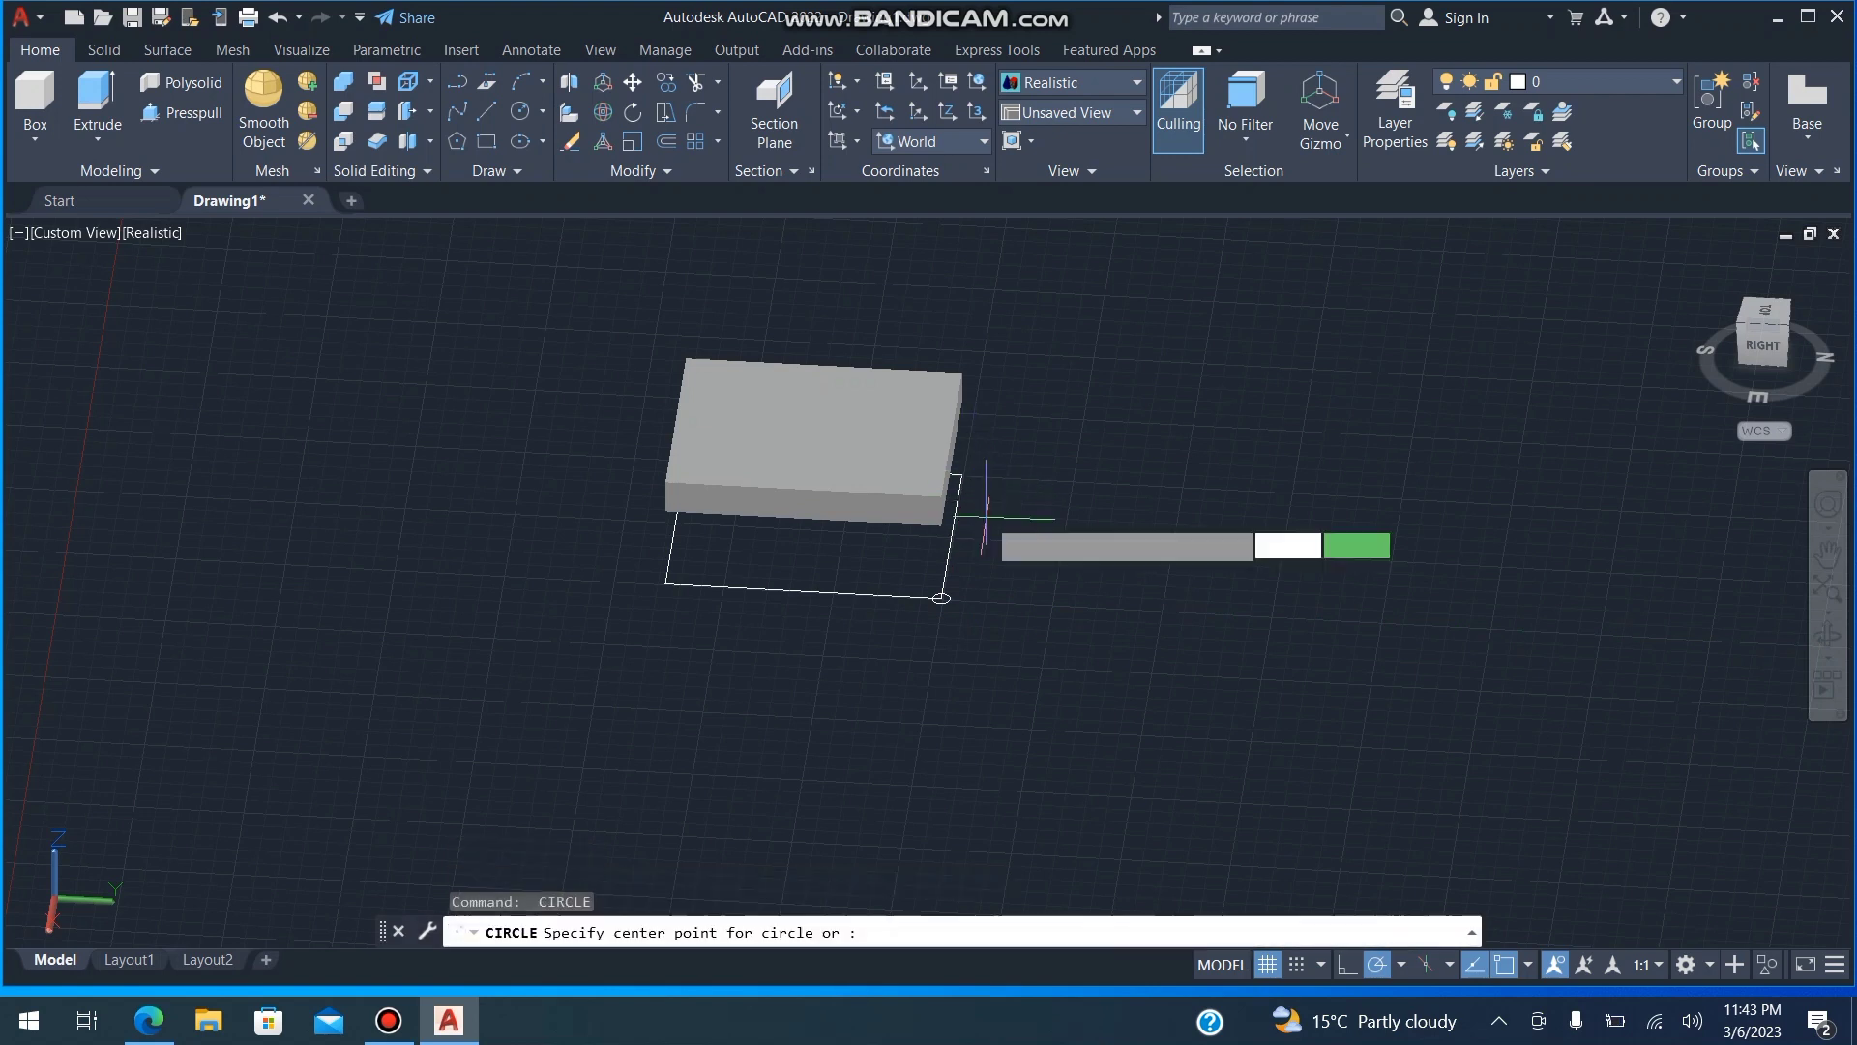
pyautogui.click(962, 474)
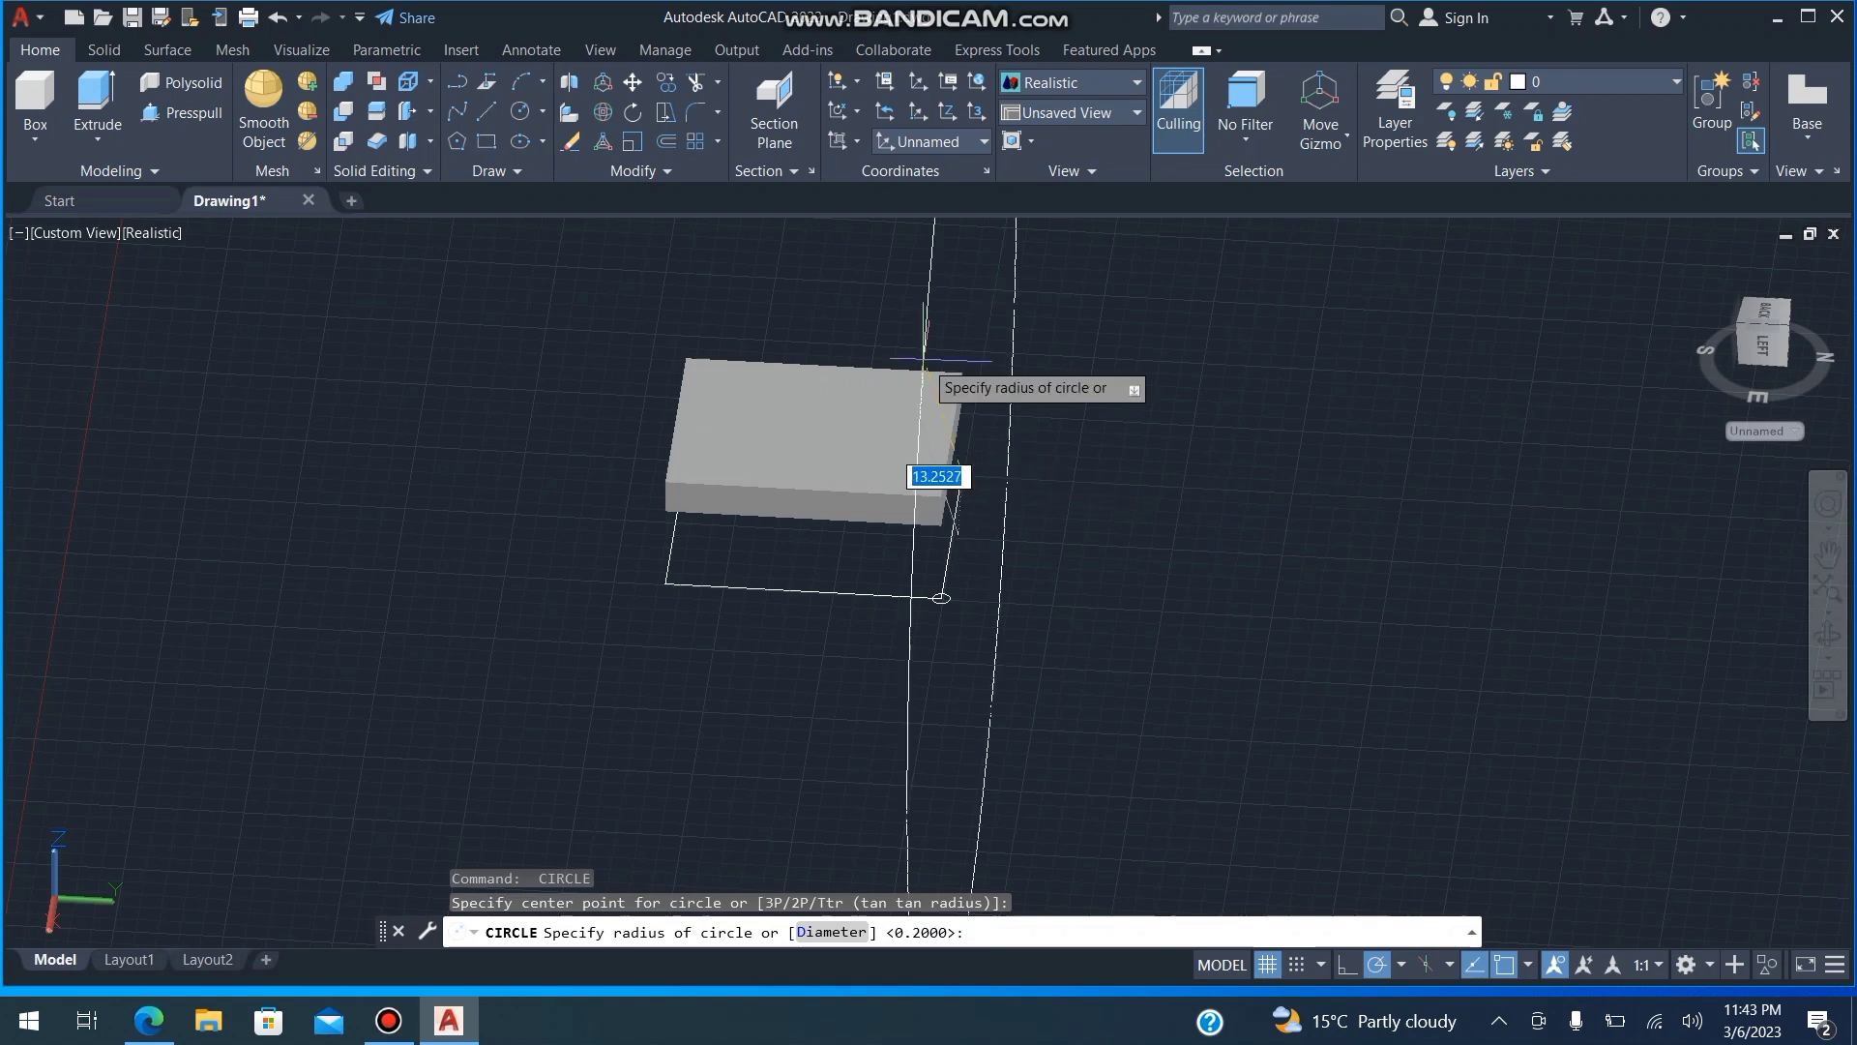
pyautogui.press('Return')
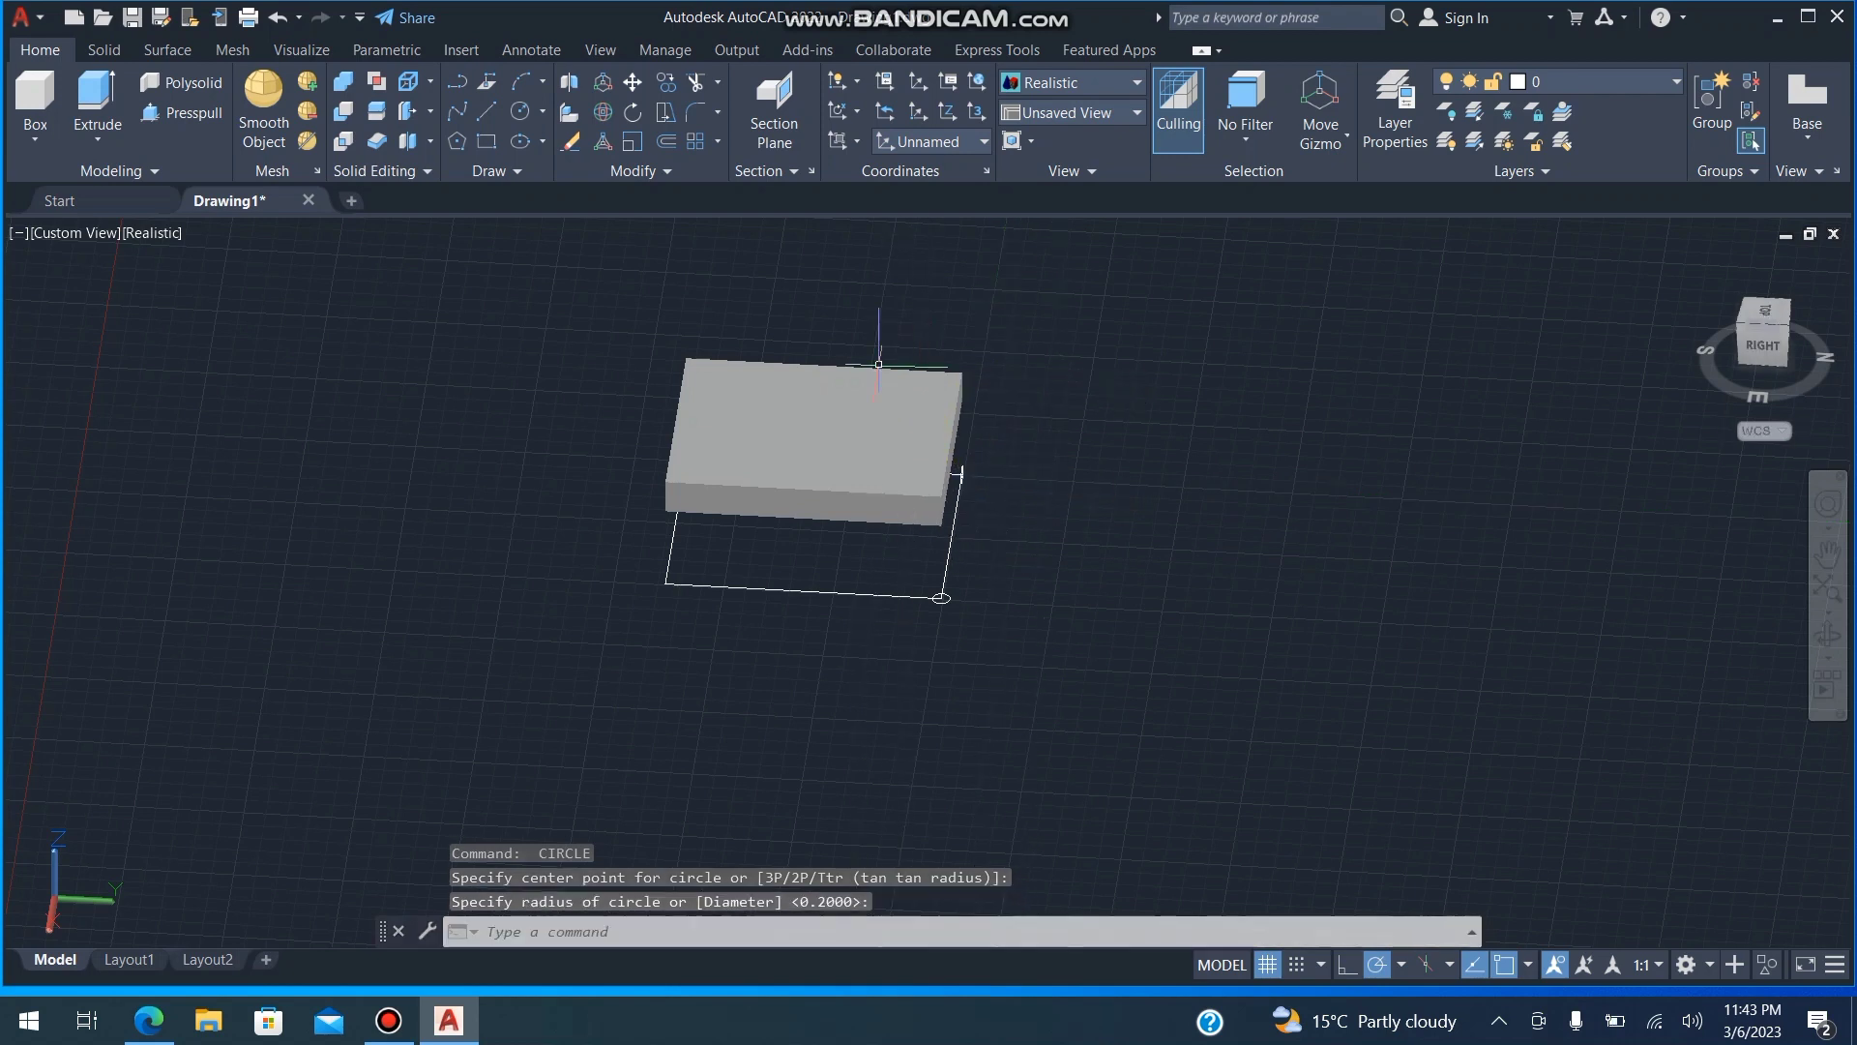
pyautogui.click(953, 334)
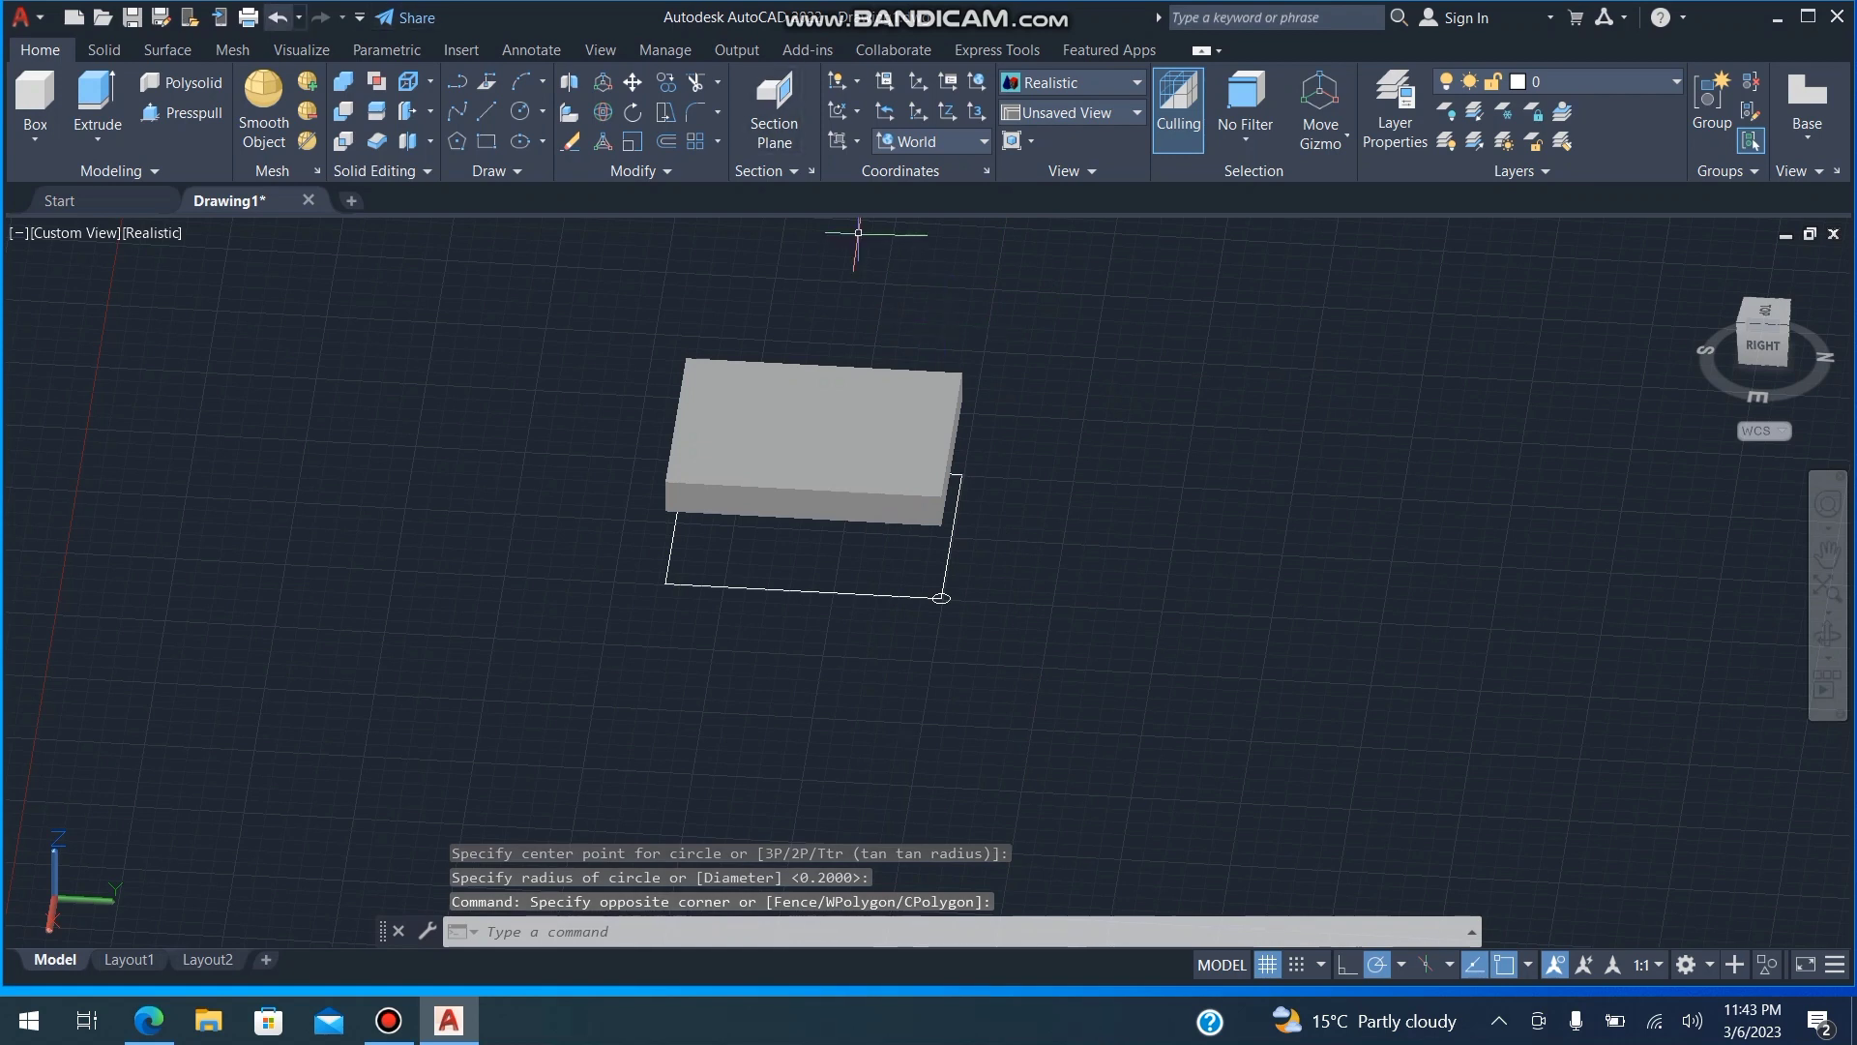
pyautogui.hotkey('ctrl', 'z')
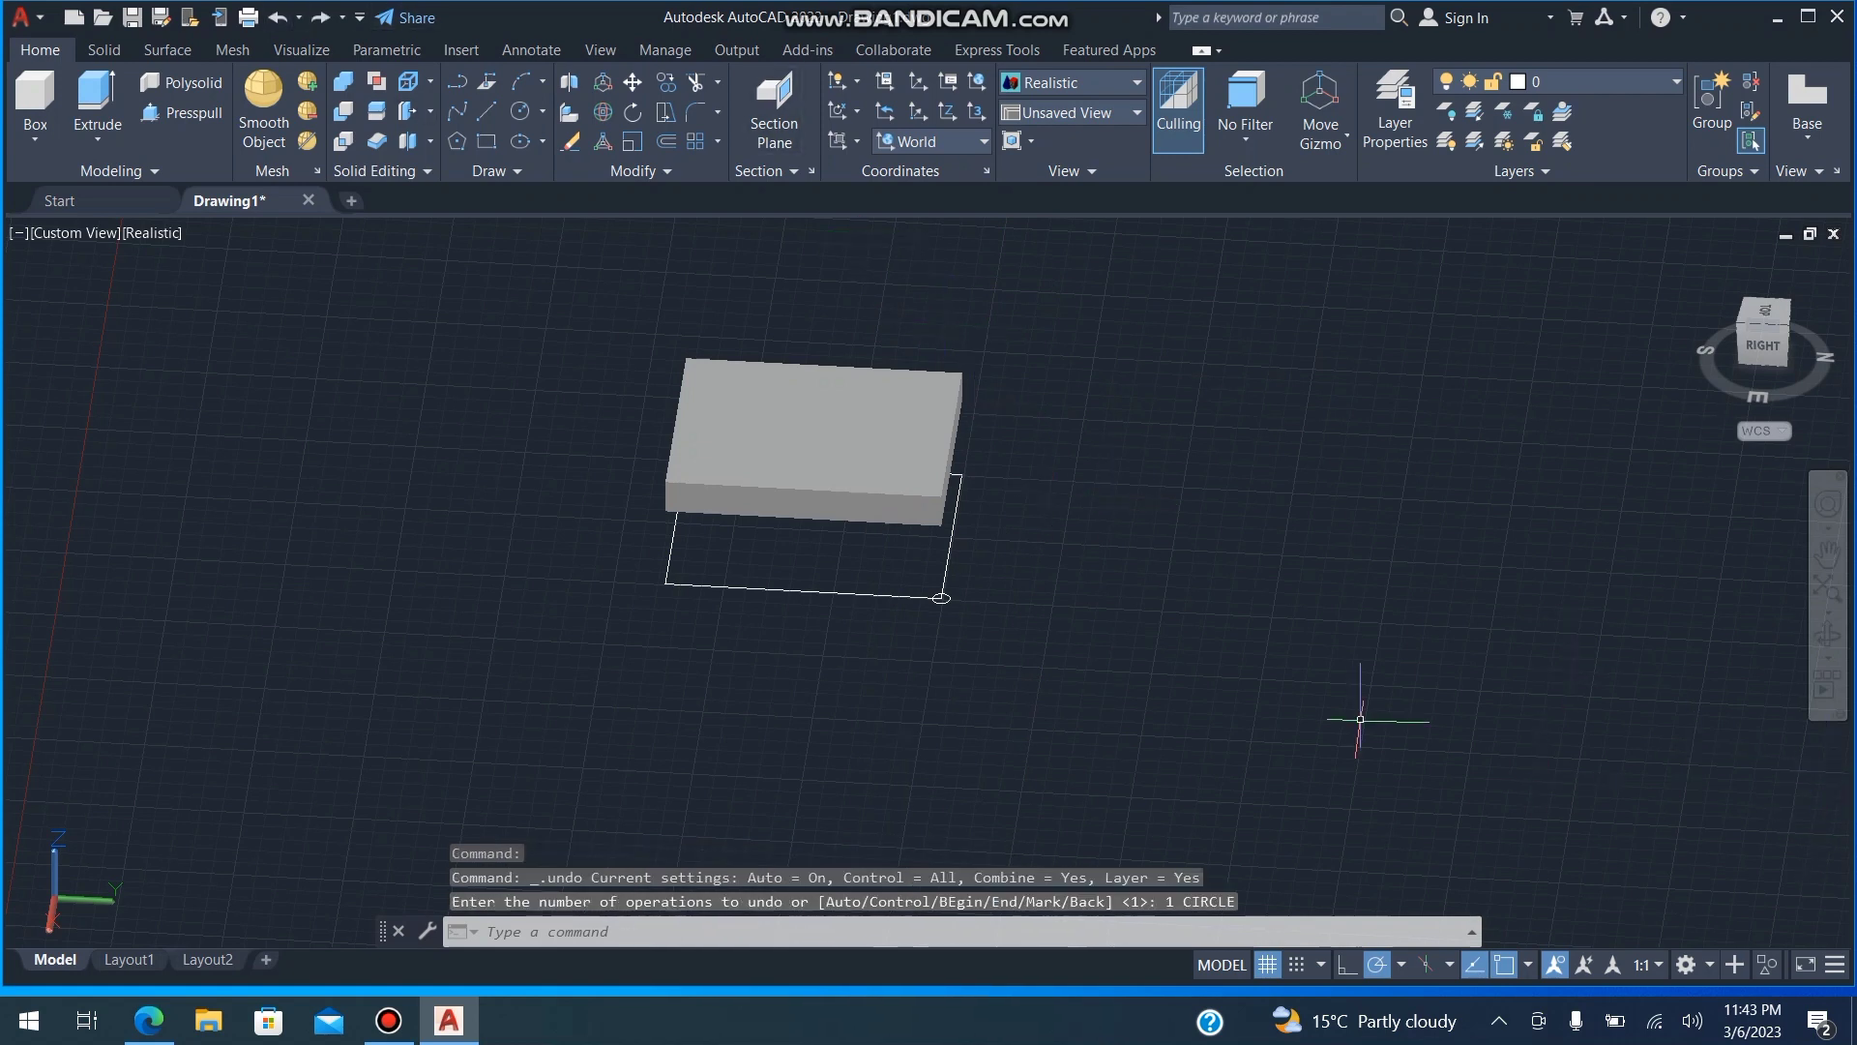
pyautogui.press('Return')
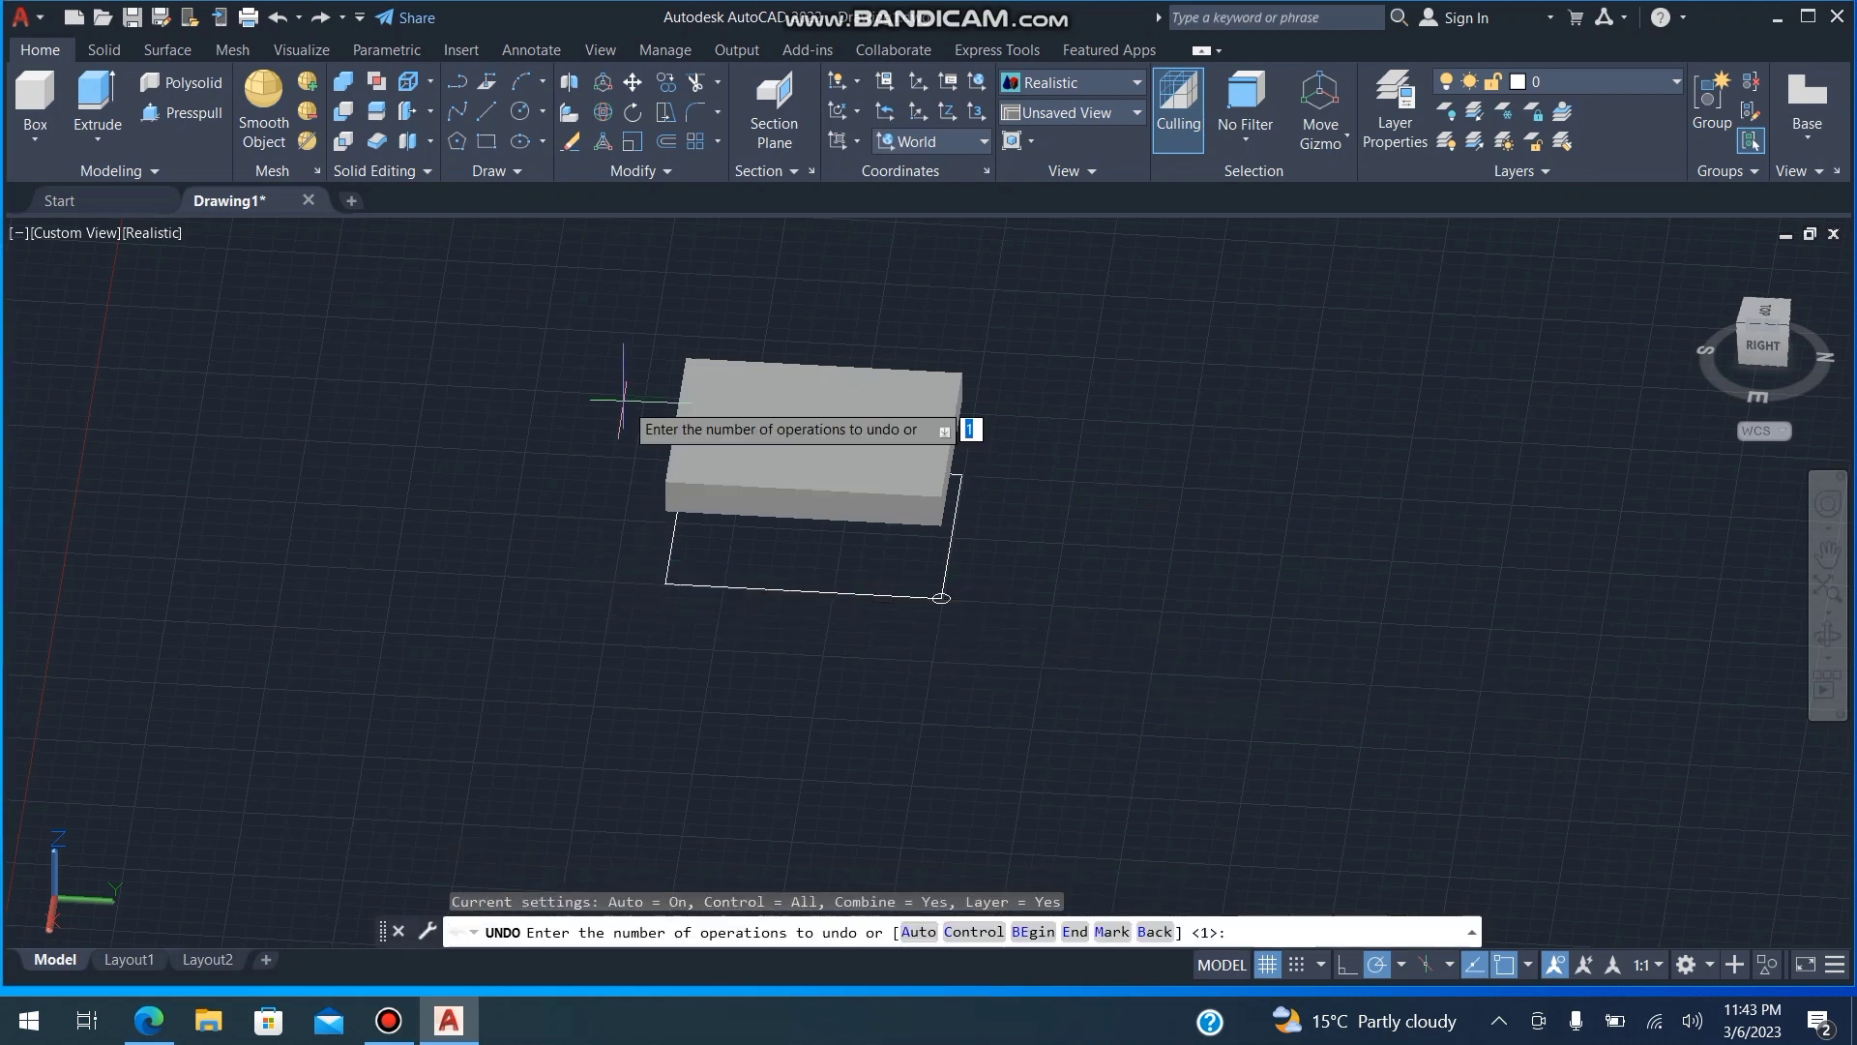
# Draw a circle of radius 0.2 centred on the front left corner of the base rectangle
pyautogui.click(520, 110)
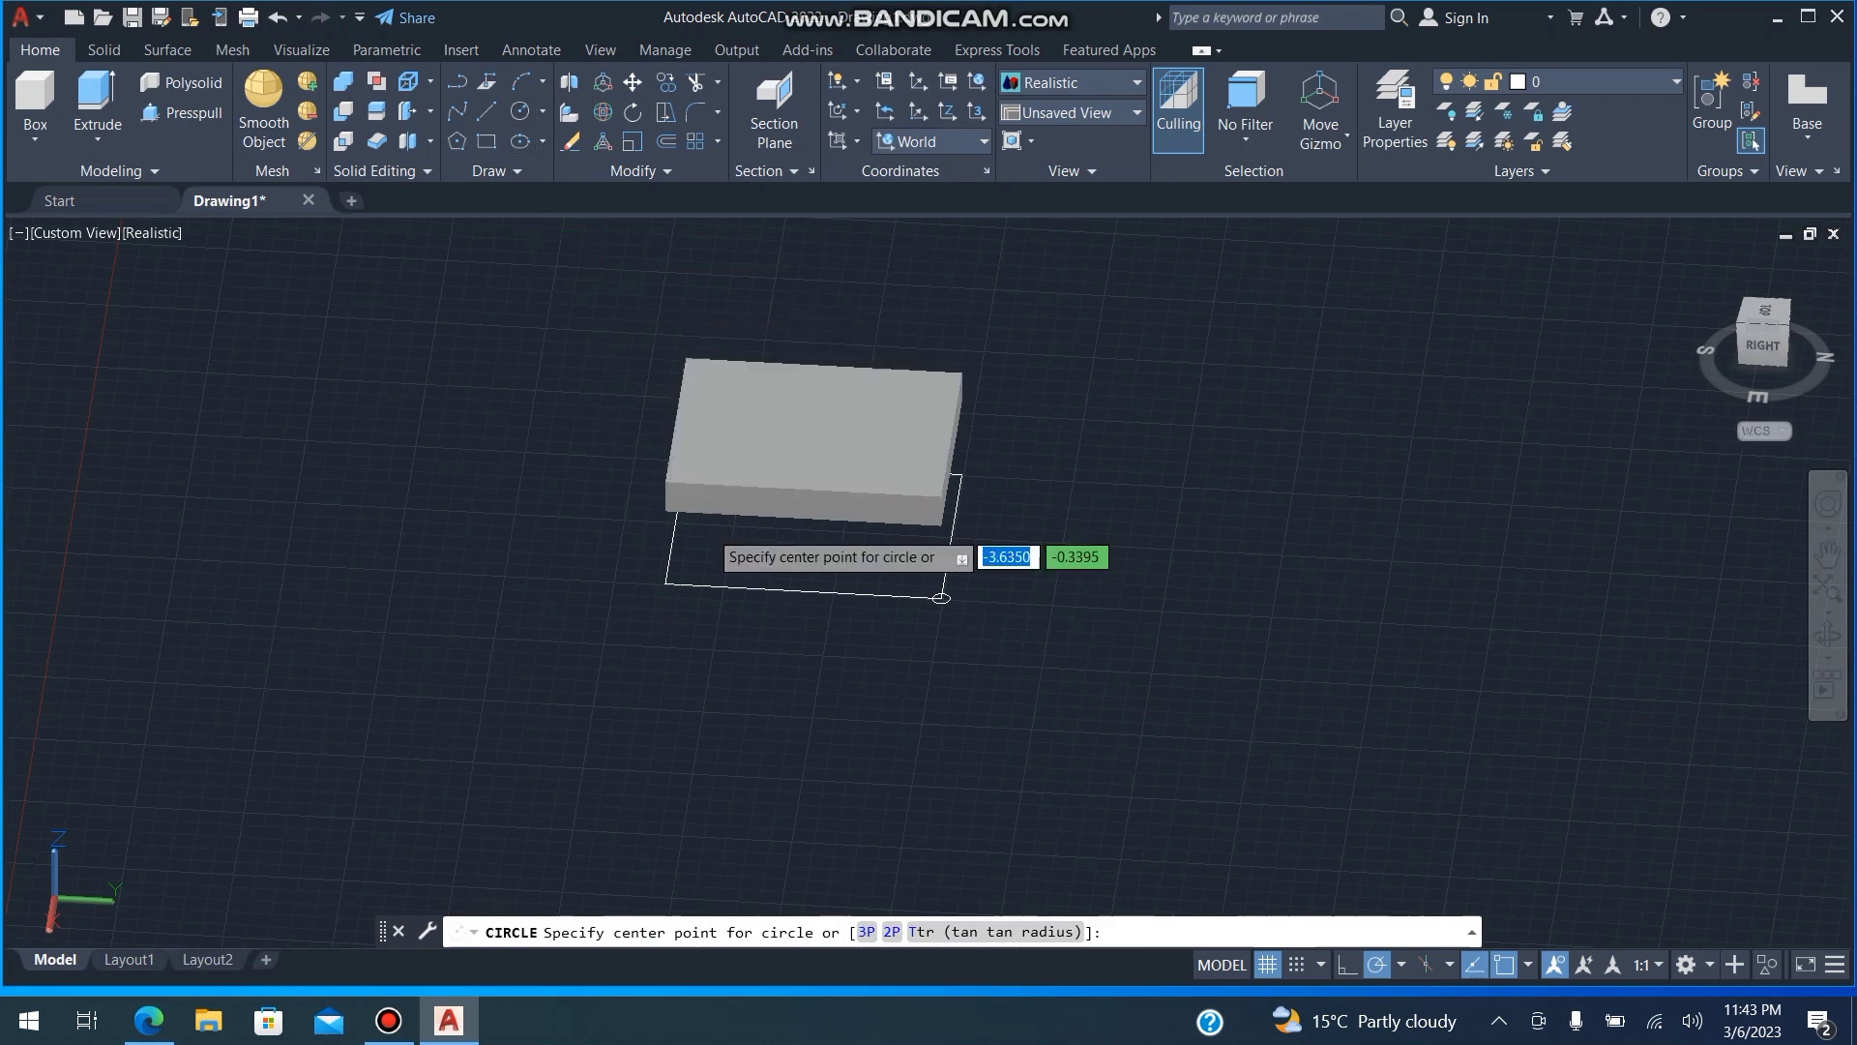
pyautogui.click(665, 583)
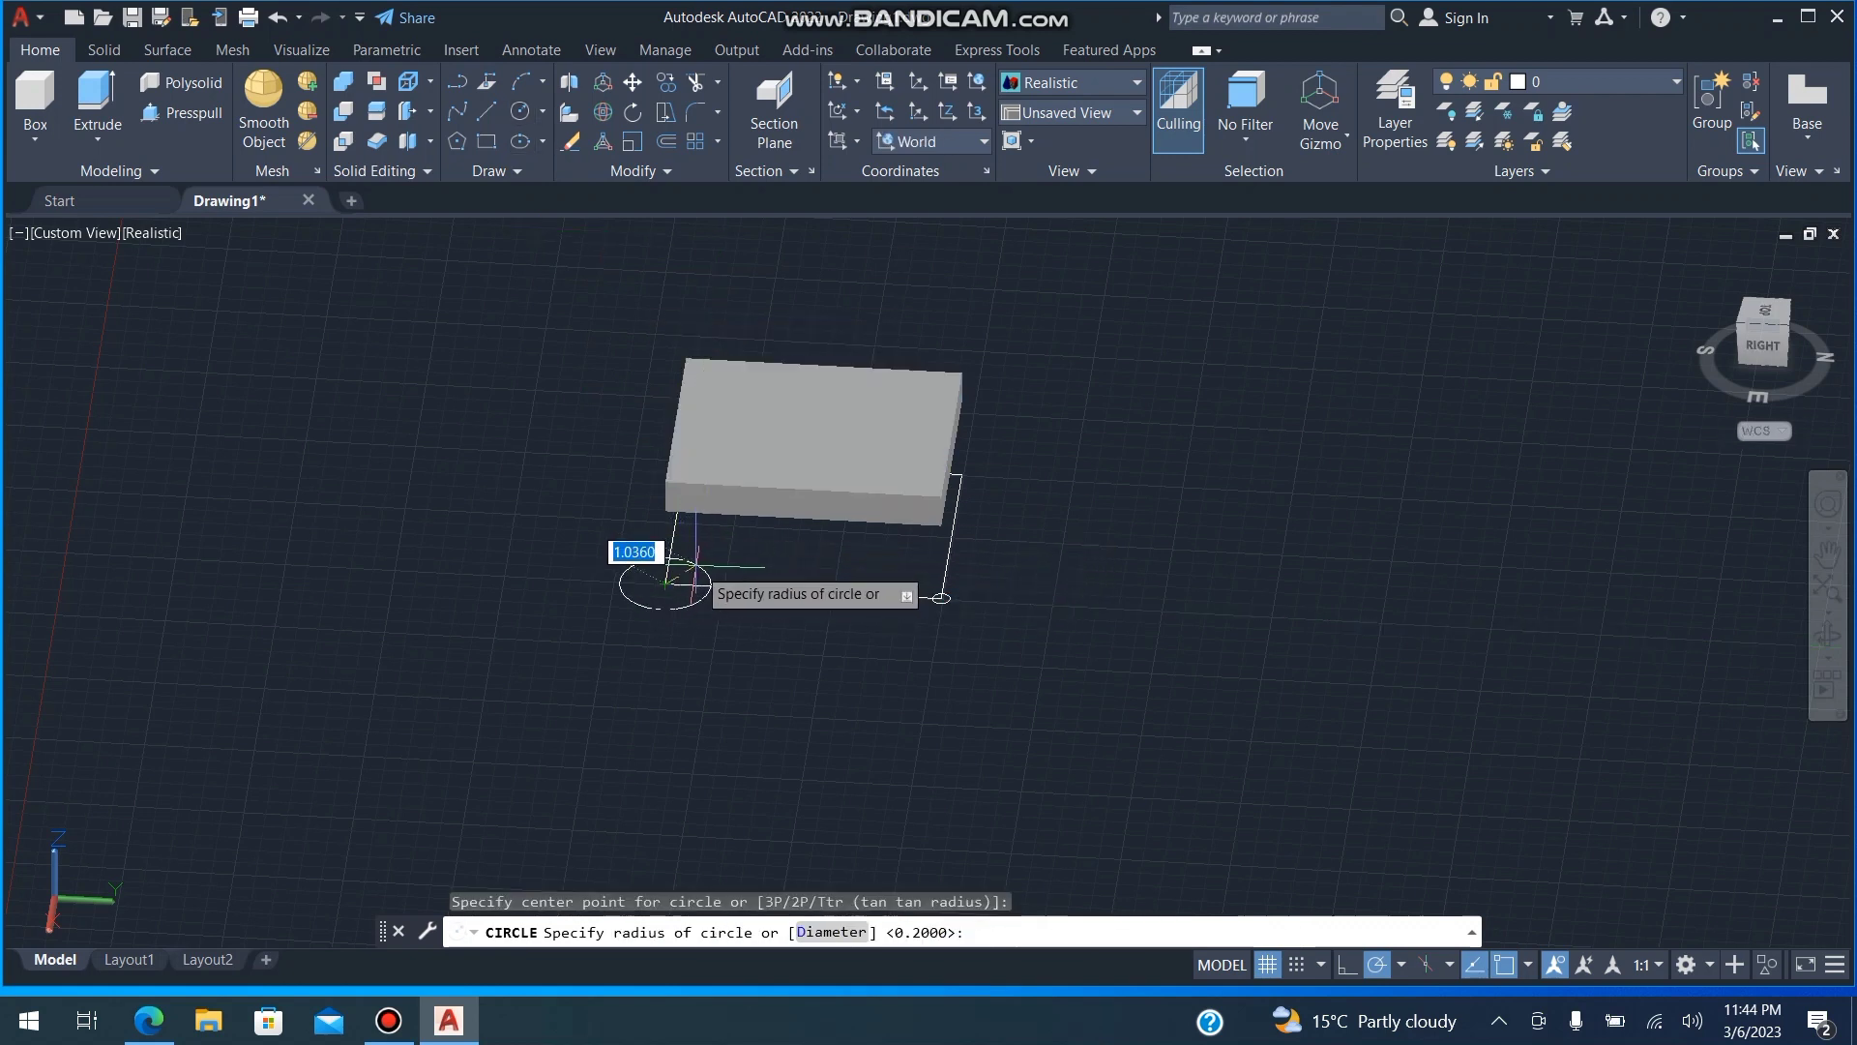
pyautogui.write('.2')
pyautogui.press('Return')
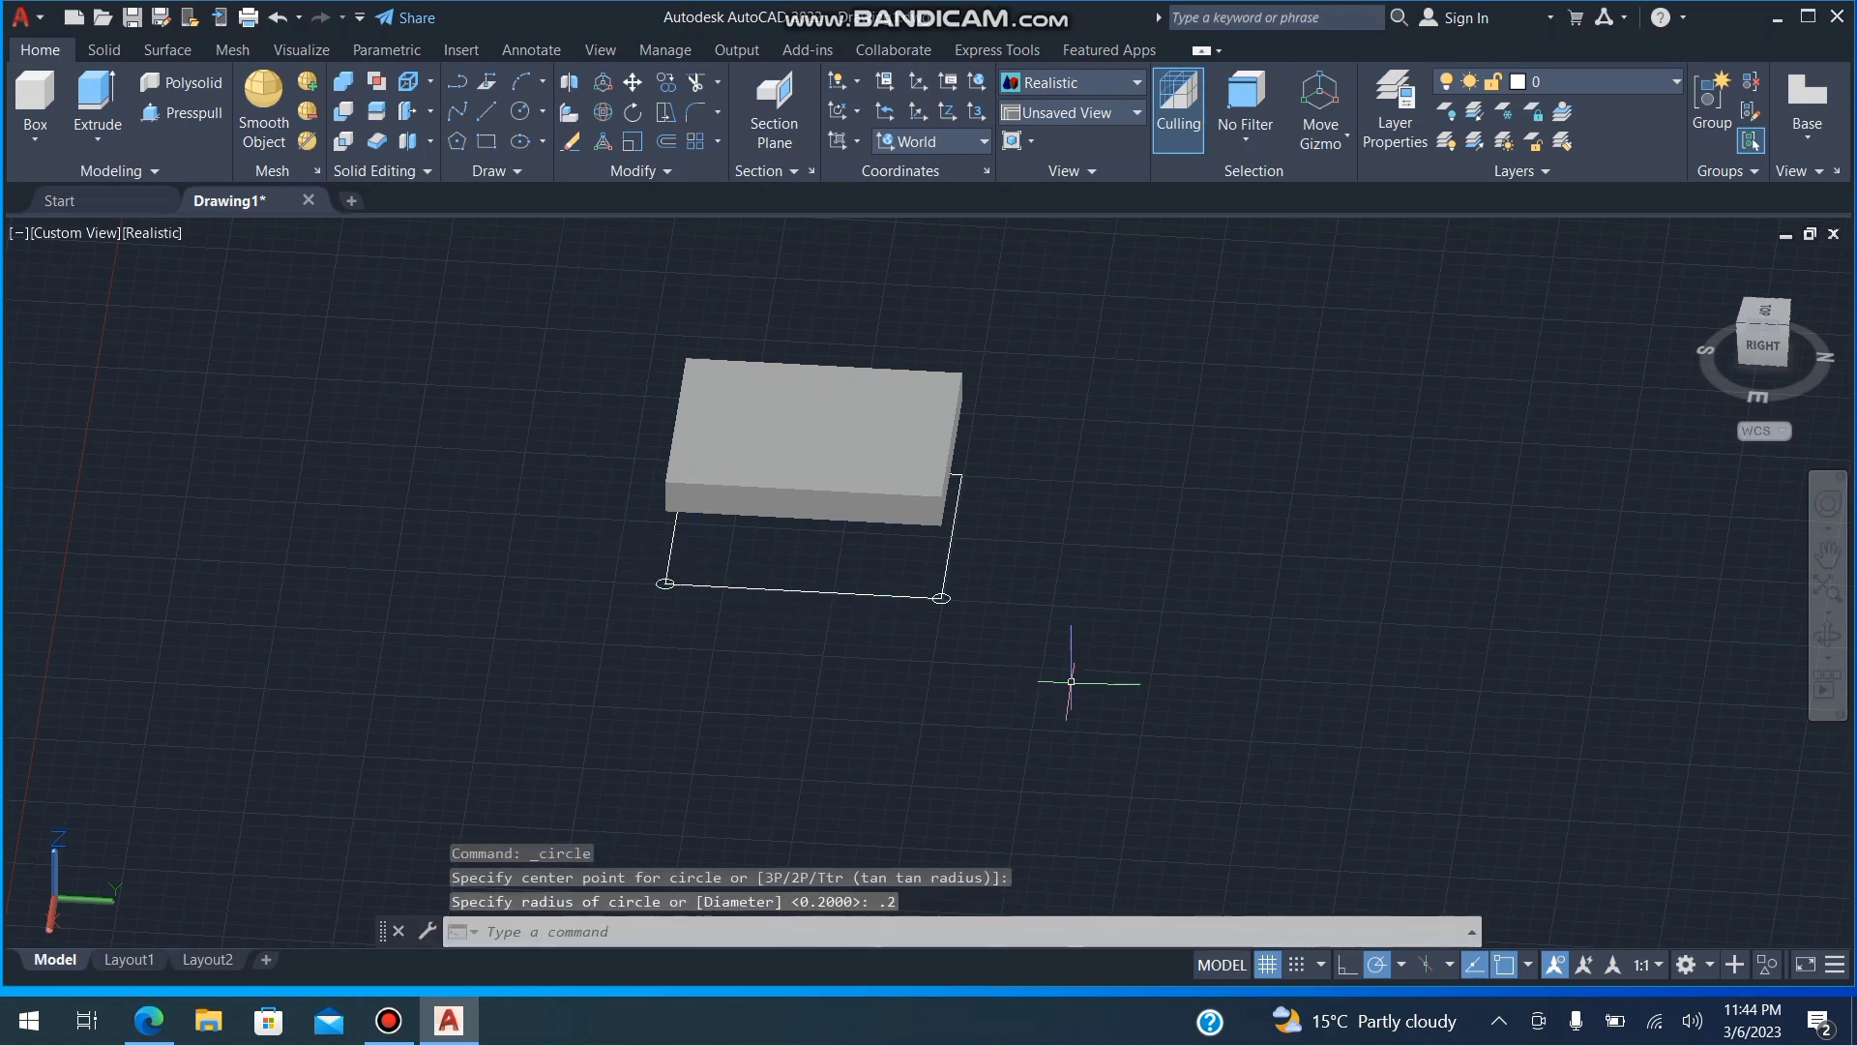
# Draw a circle of radius 0.2 on the near right corner of the base rectangle, viewed from its opposite long side
pyautogui.click(1827, 634)
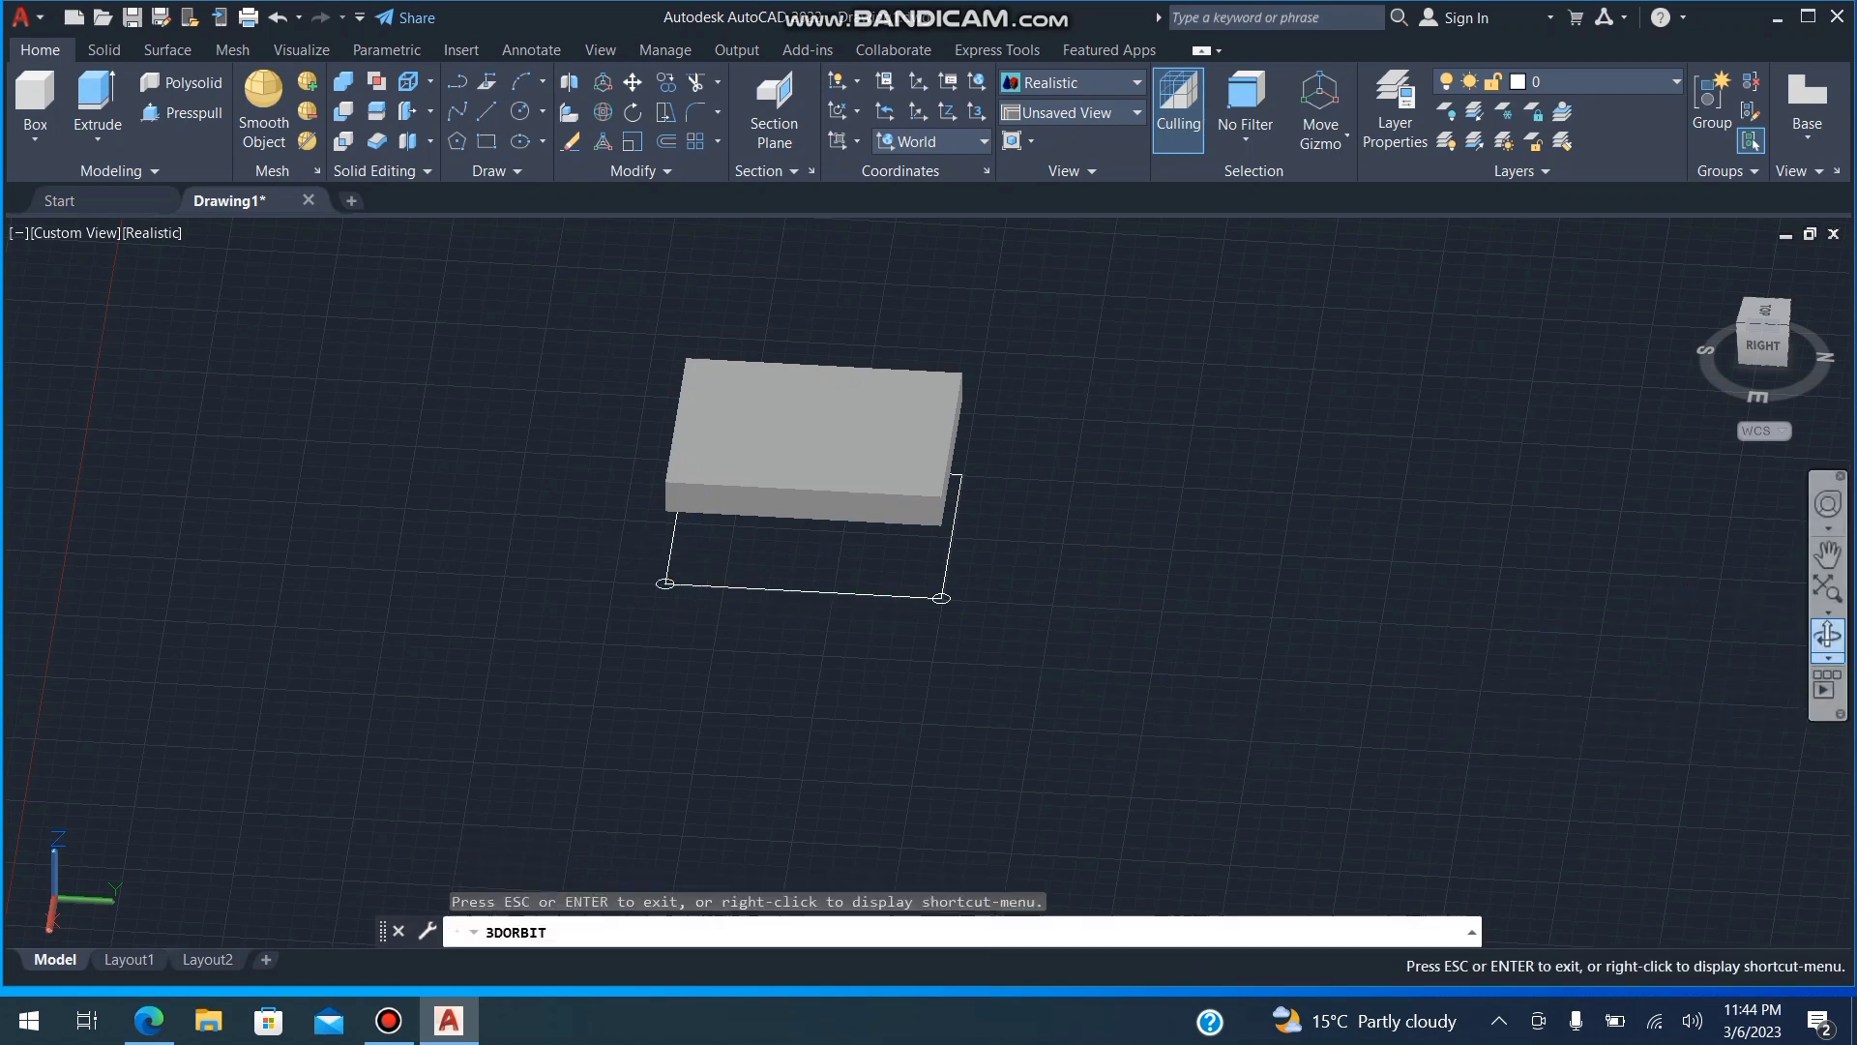
pyautogui.moveTo(1160, 570); pyautogui.dragTo(356, 580)
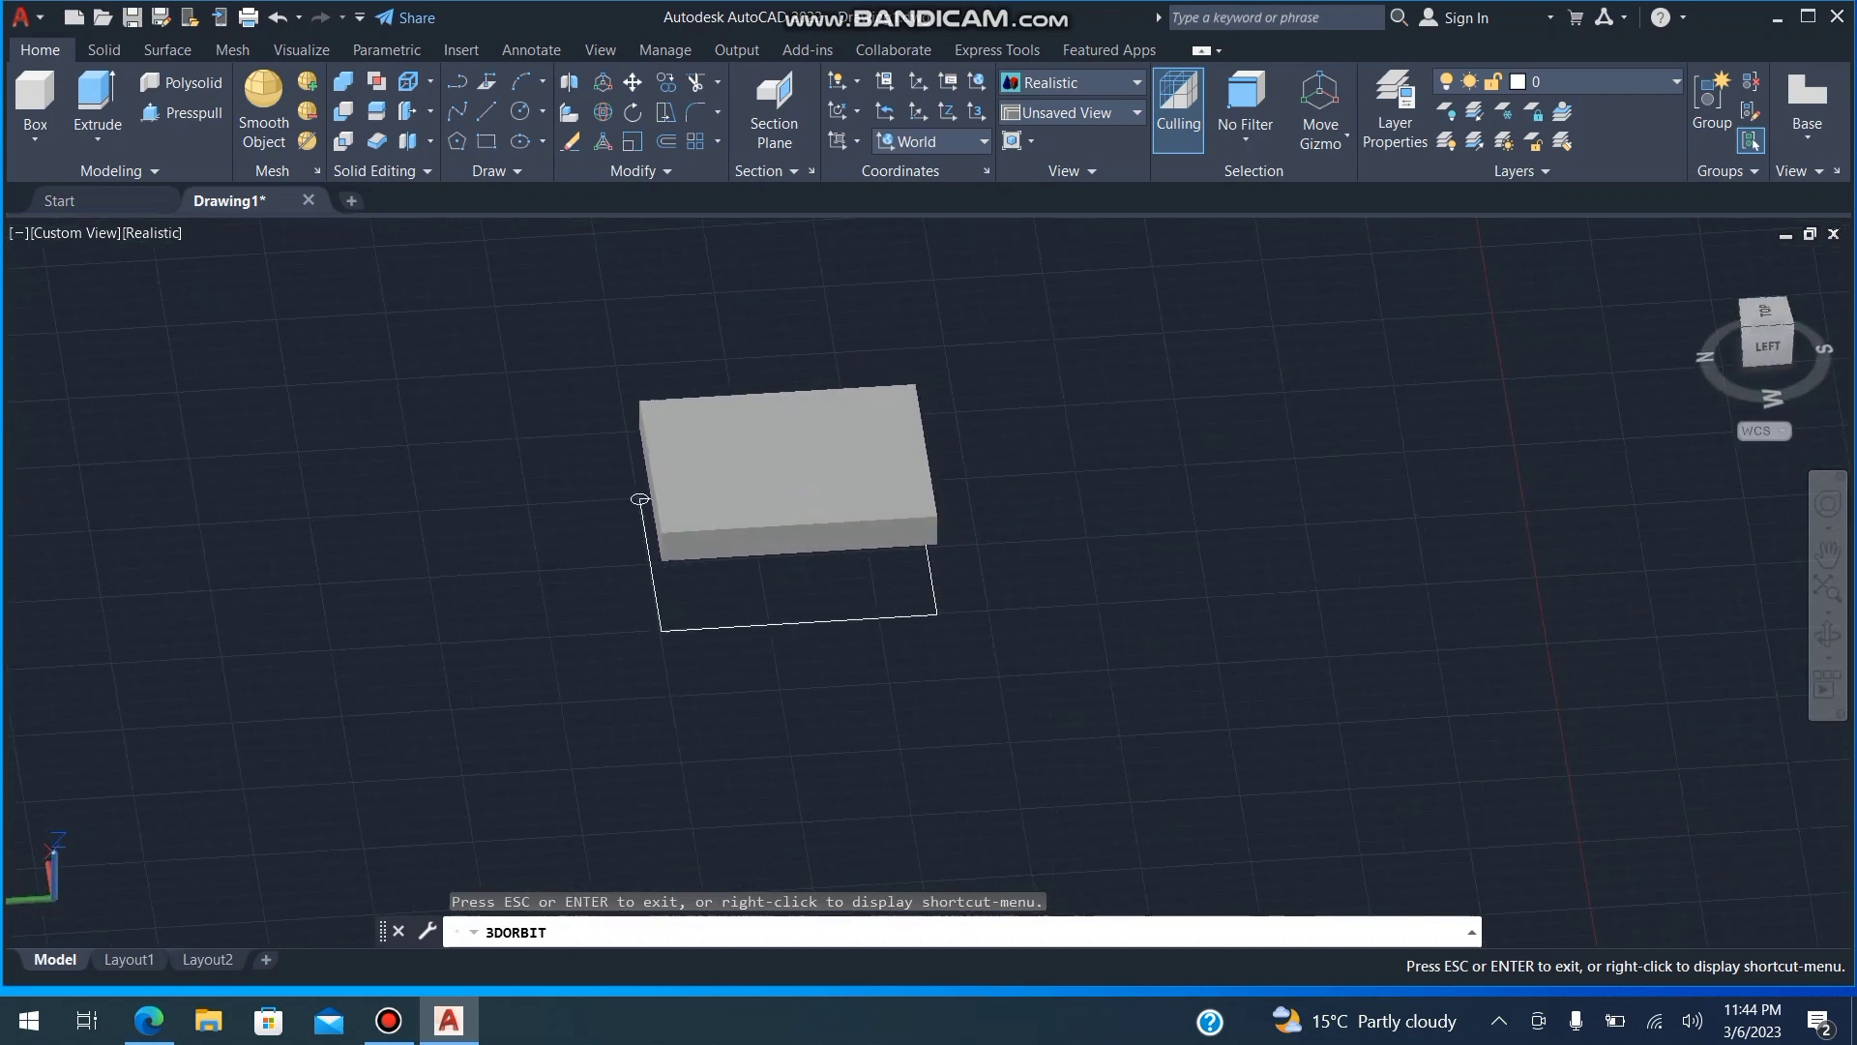
pyautogui.press('Escape')
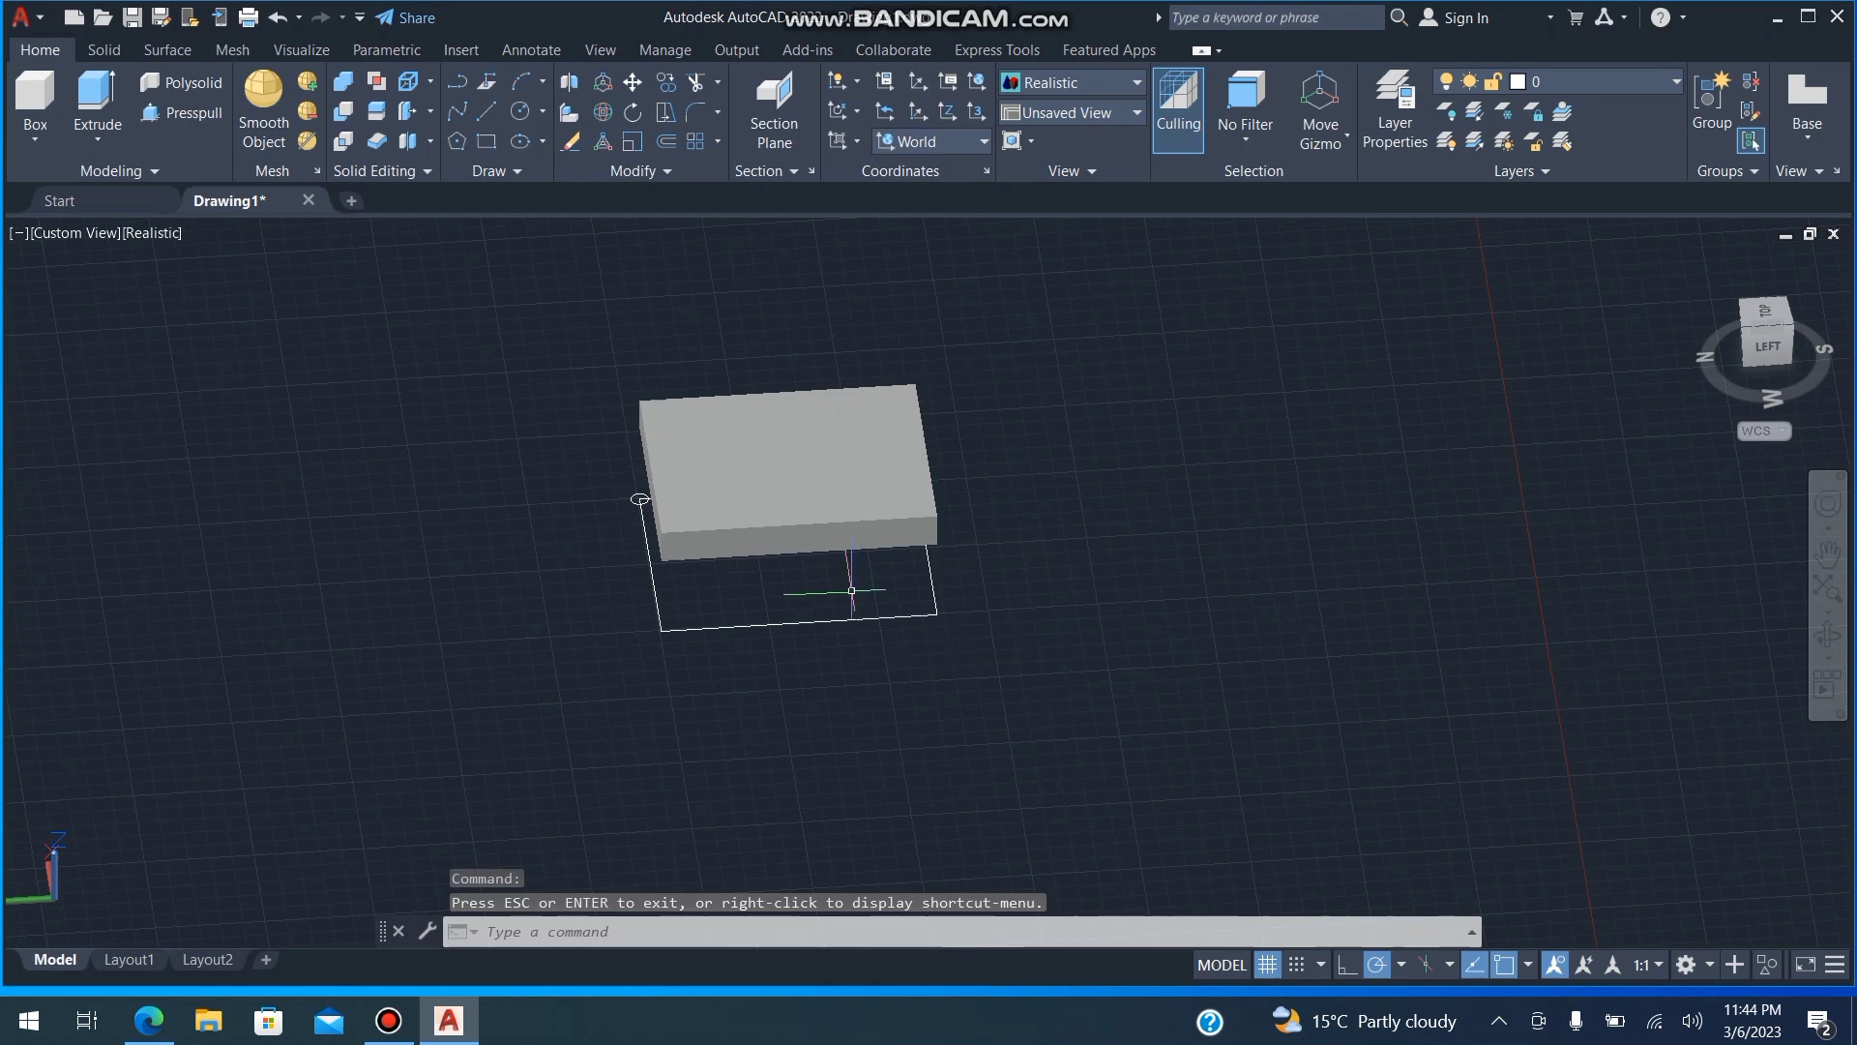
pyautogui.write('c')
pyautogui.press('Return')
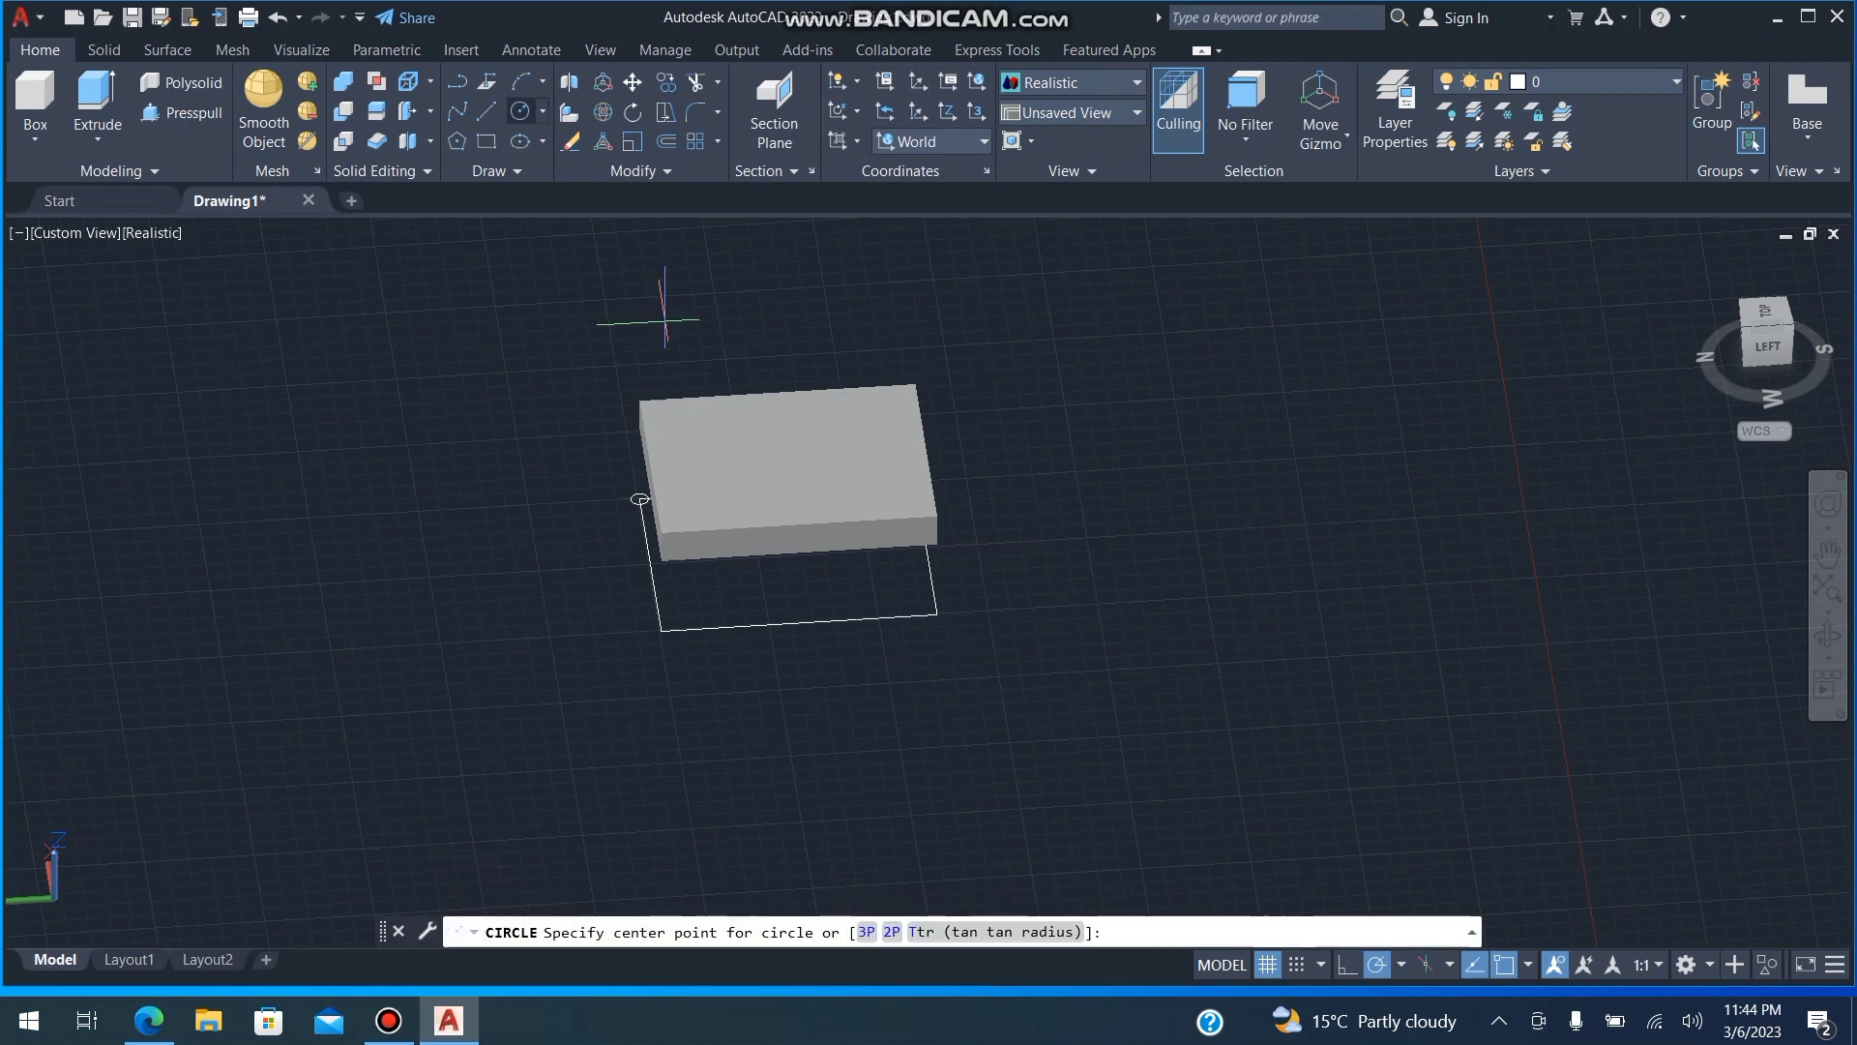
pyautogui.click(937, 614)
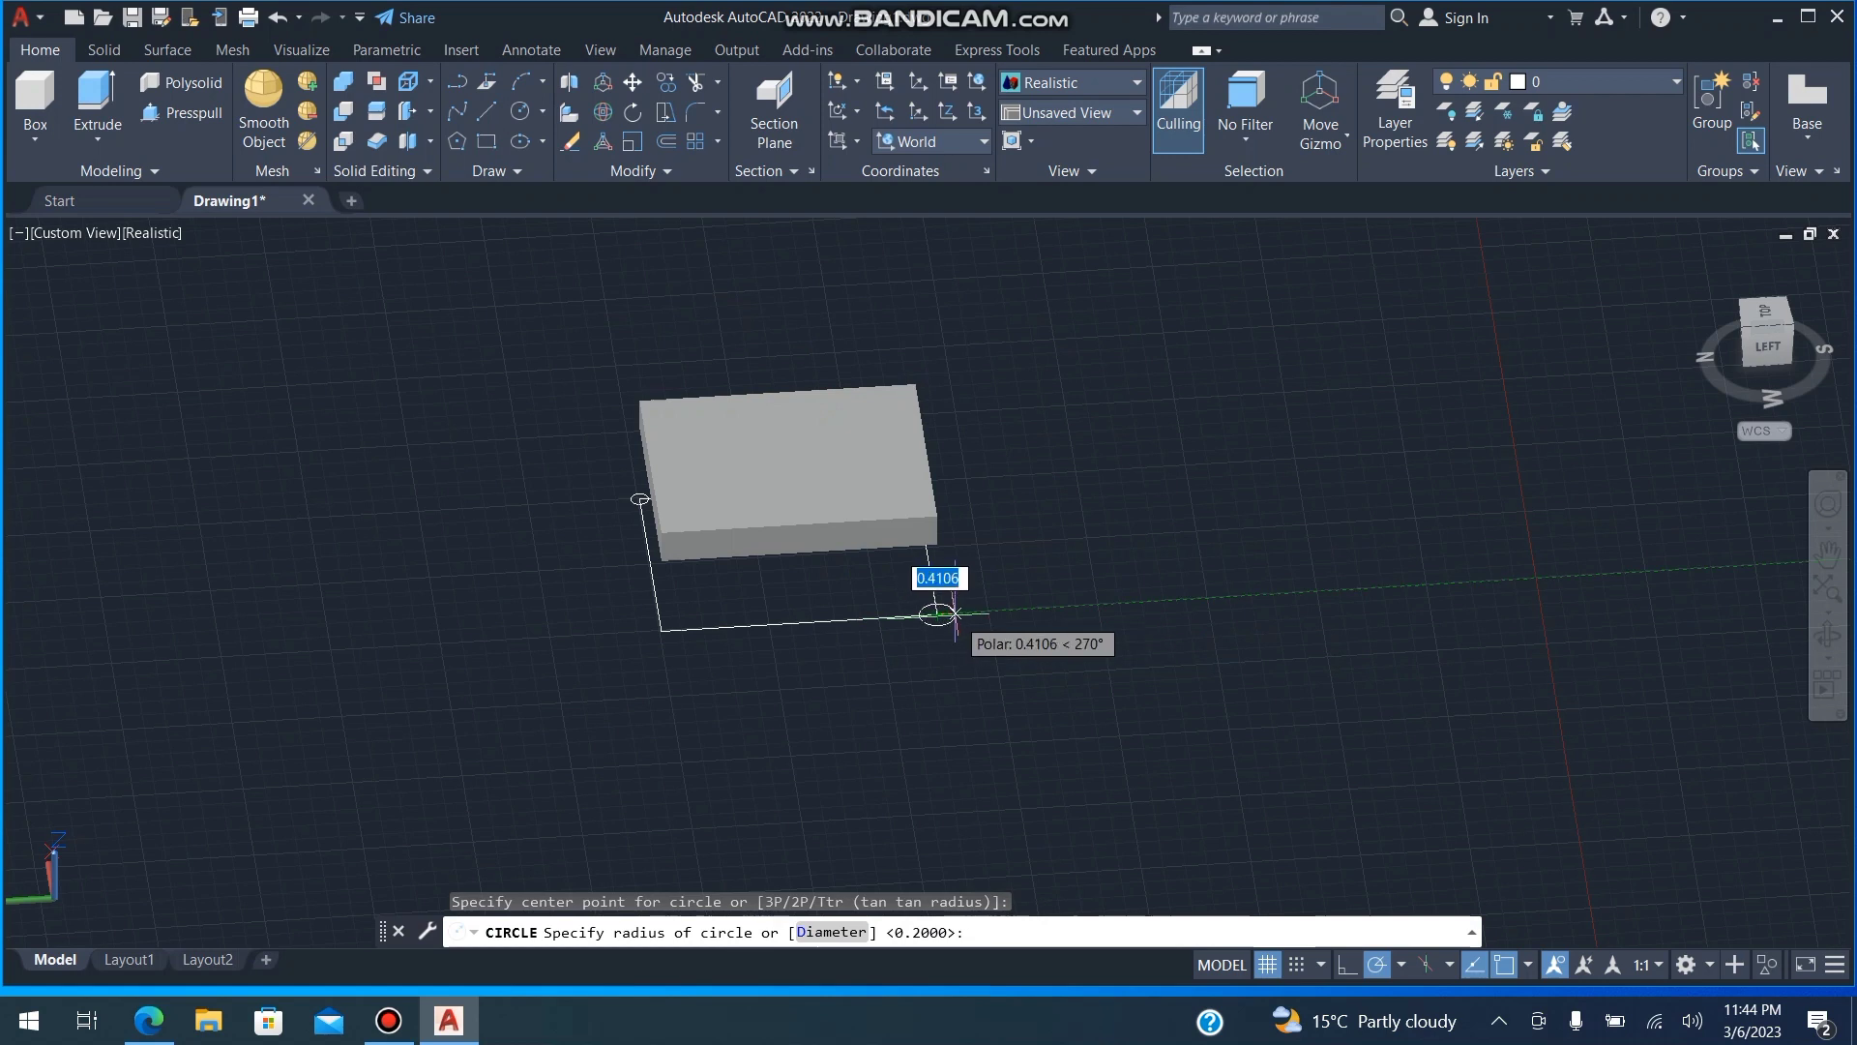
pyautogui.write('.2')
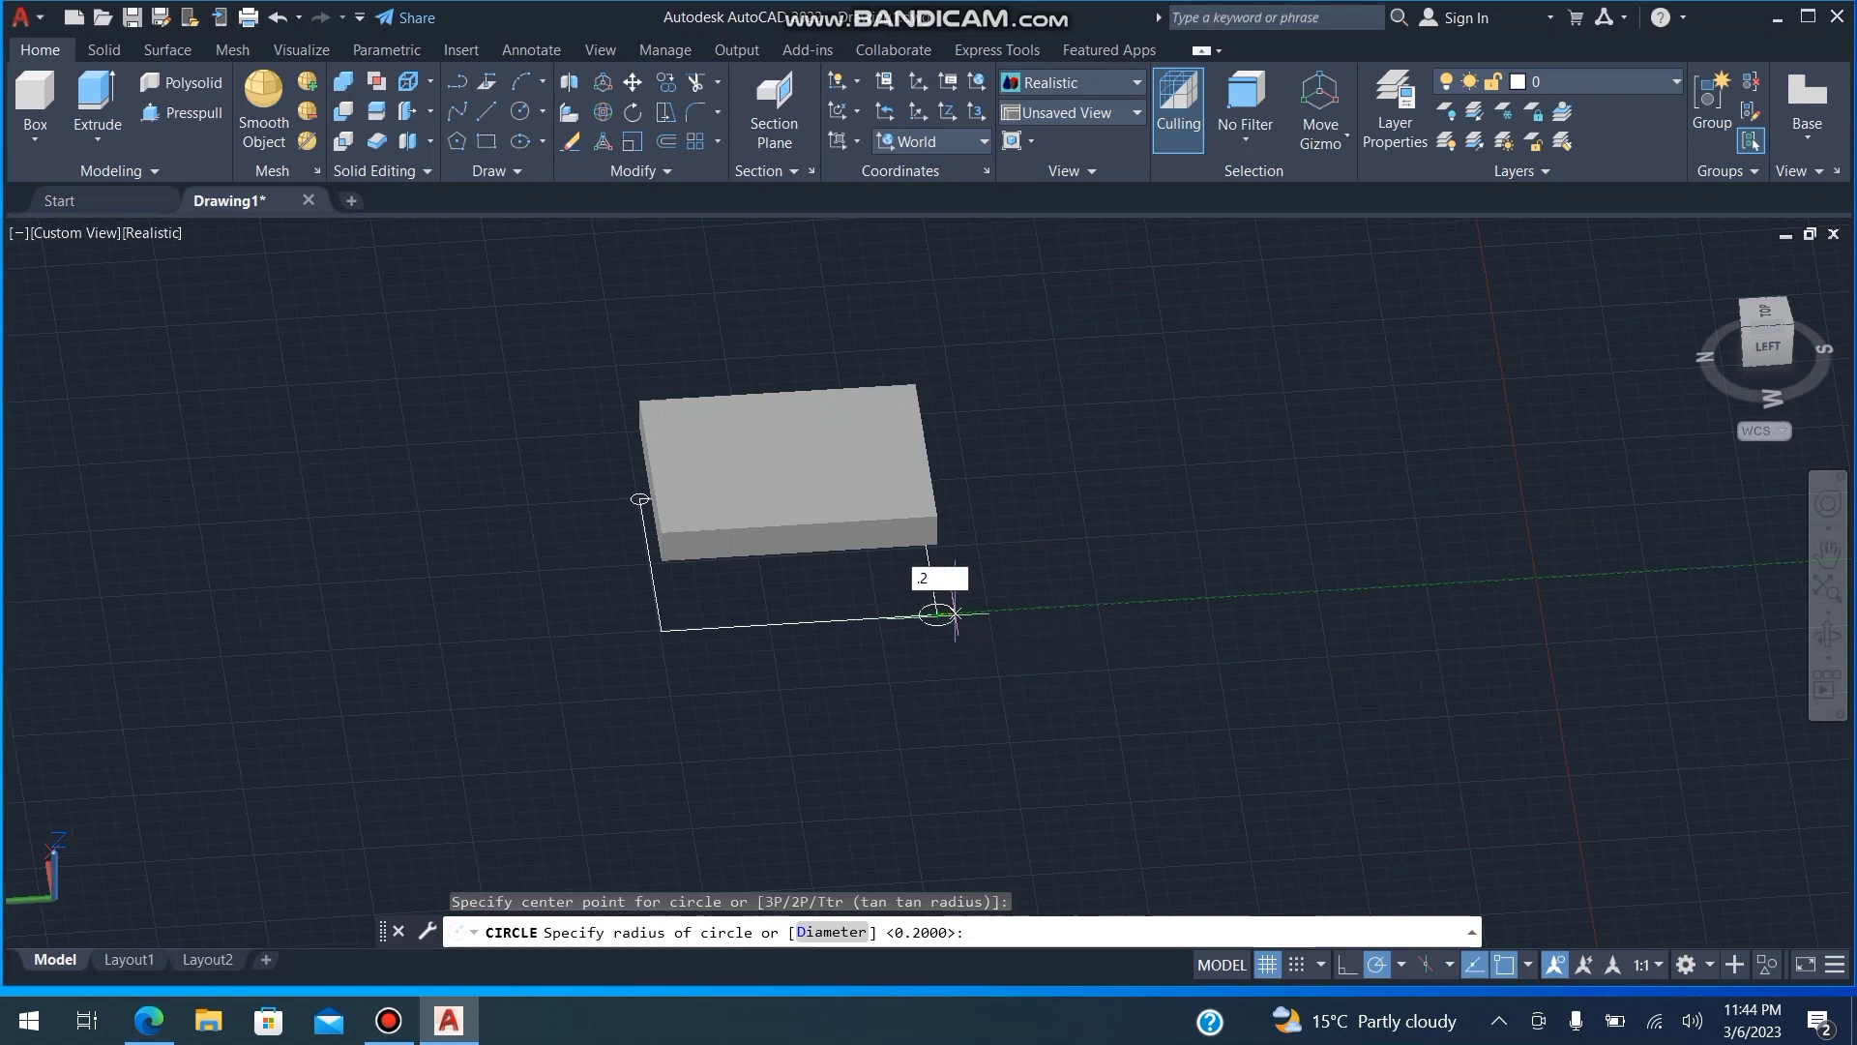
pyautogui.press('Return')
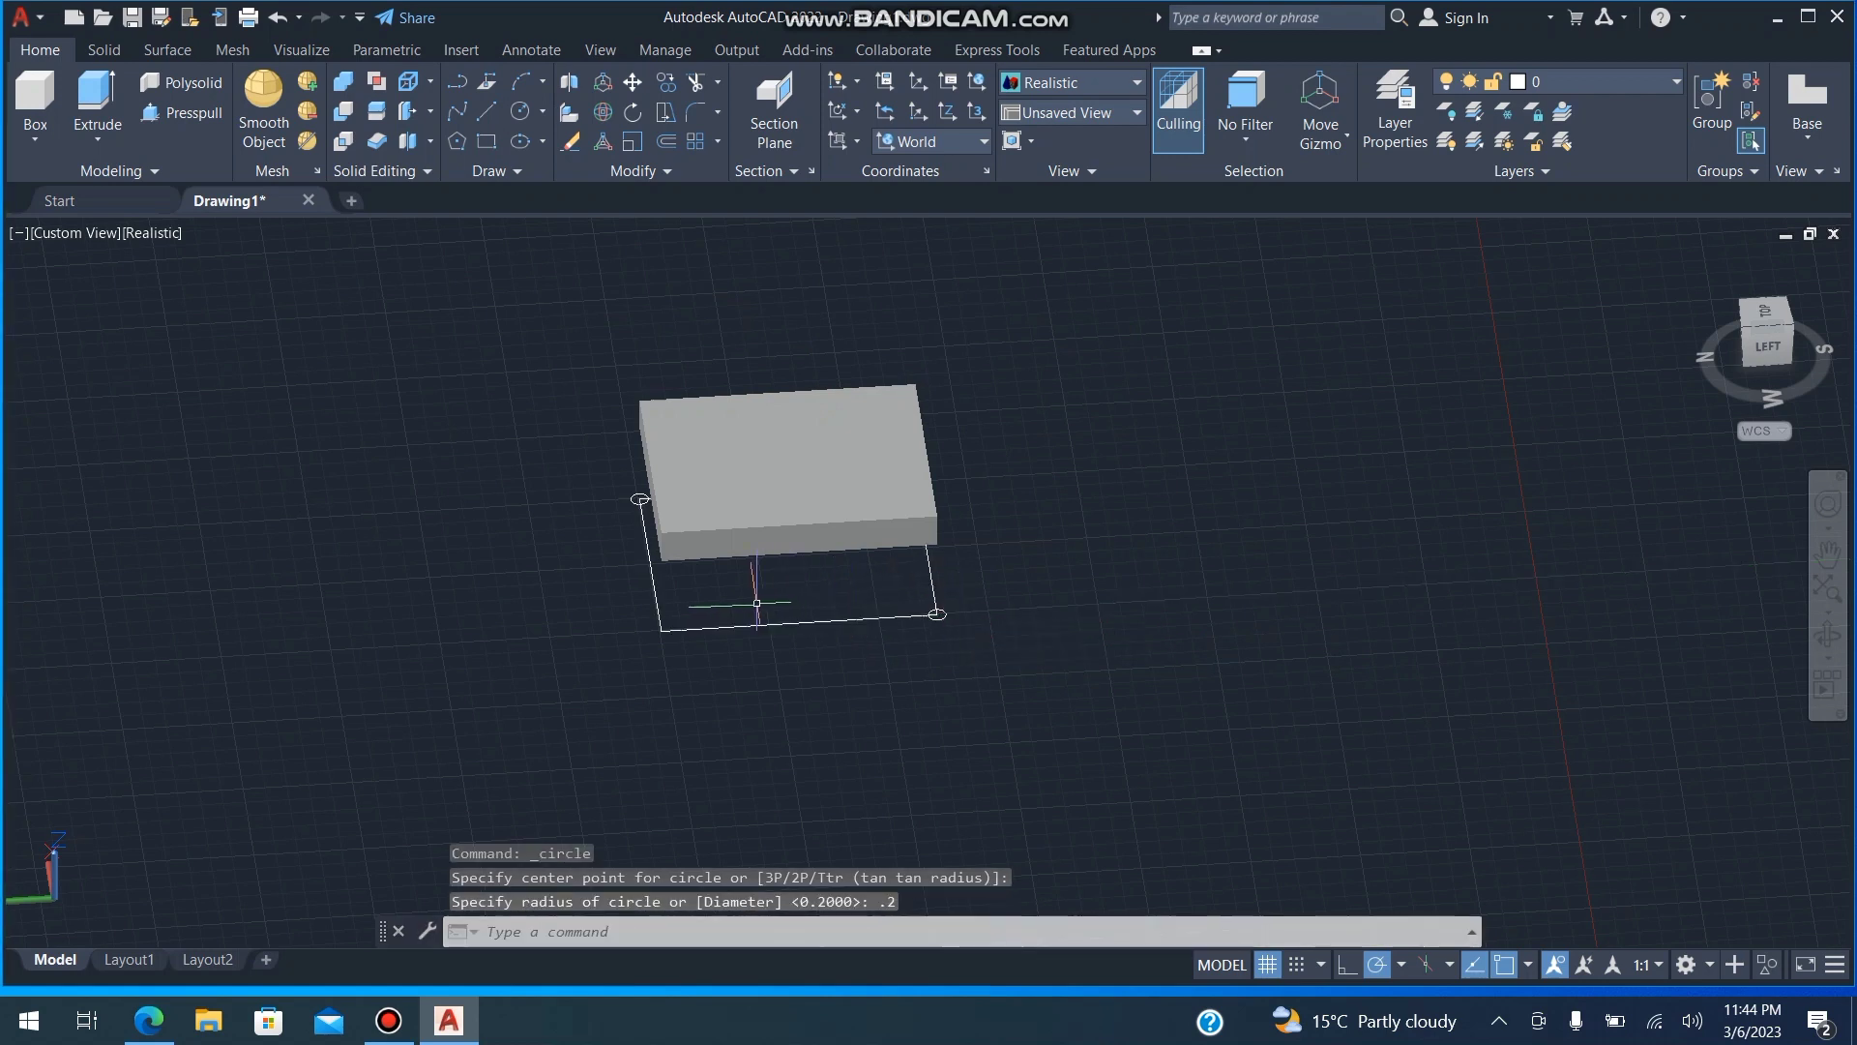
# Draw a circle of radius 0.2 centred on the last free corner of the base rectangle
pyautogui.press('Return')
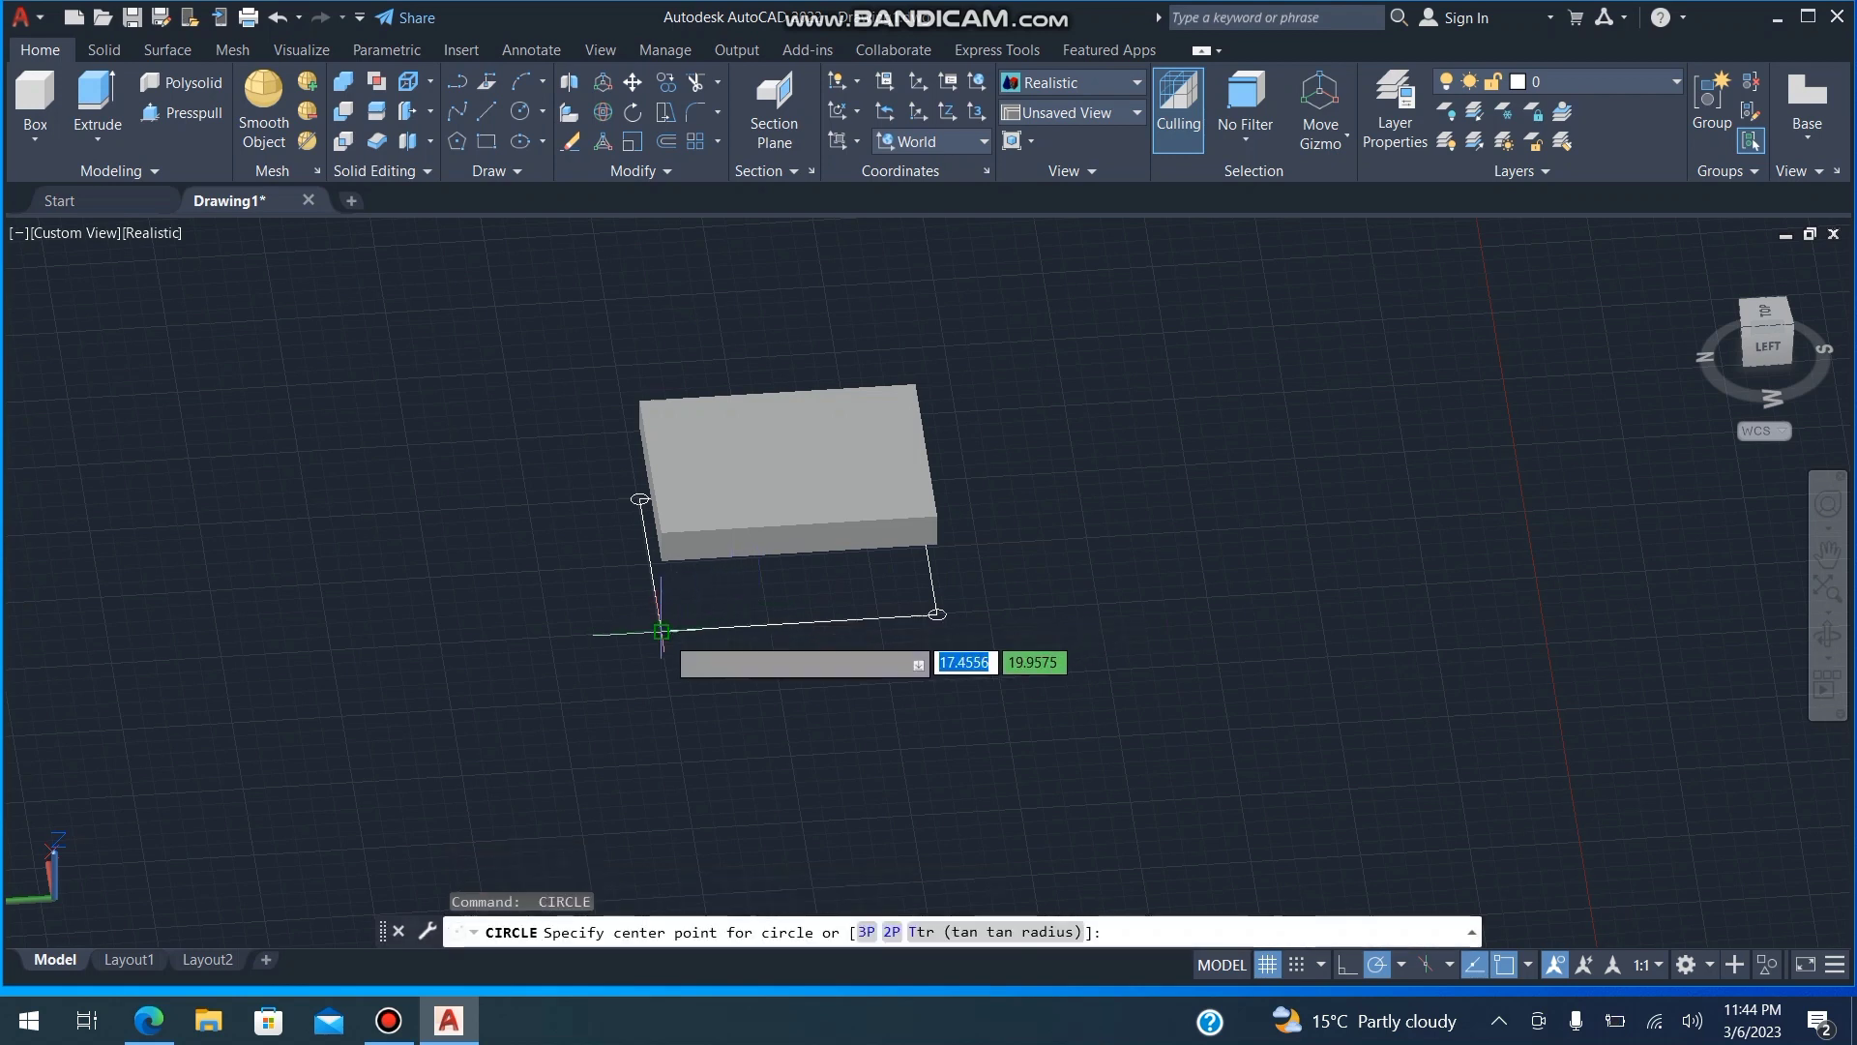
pyautogui.click(661, 631)
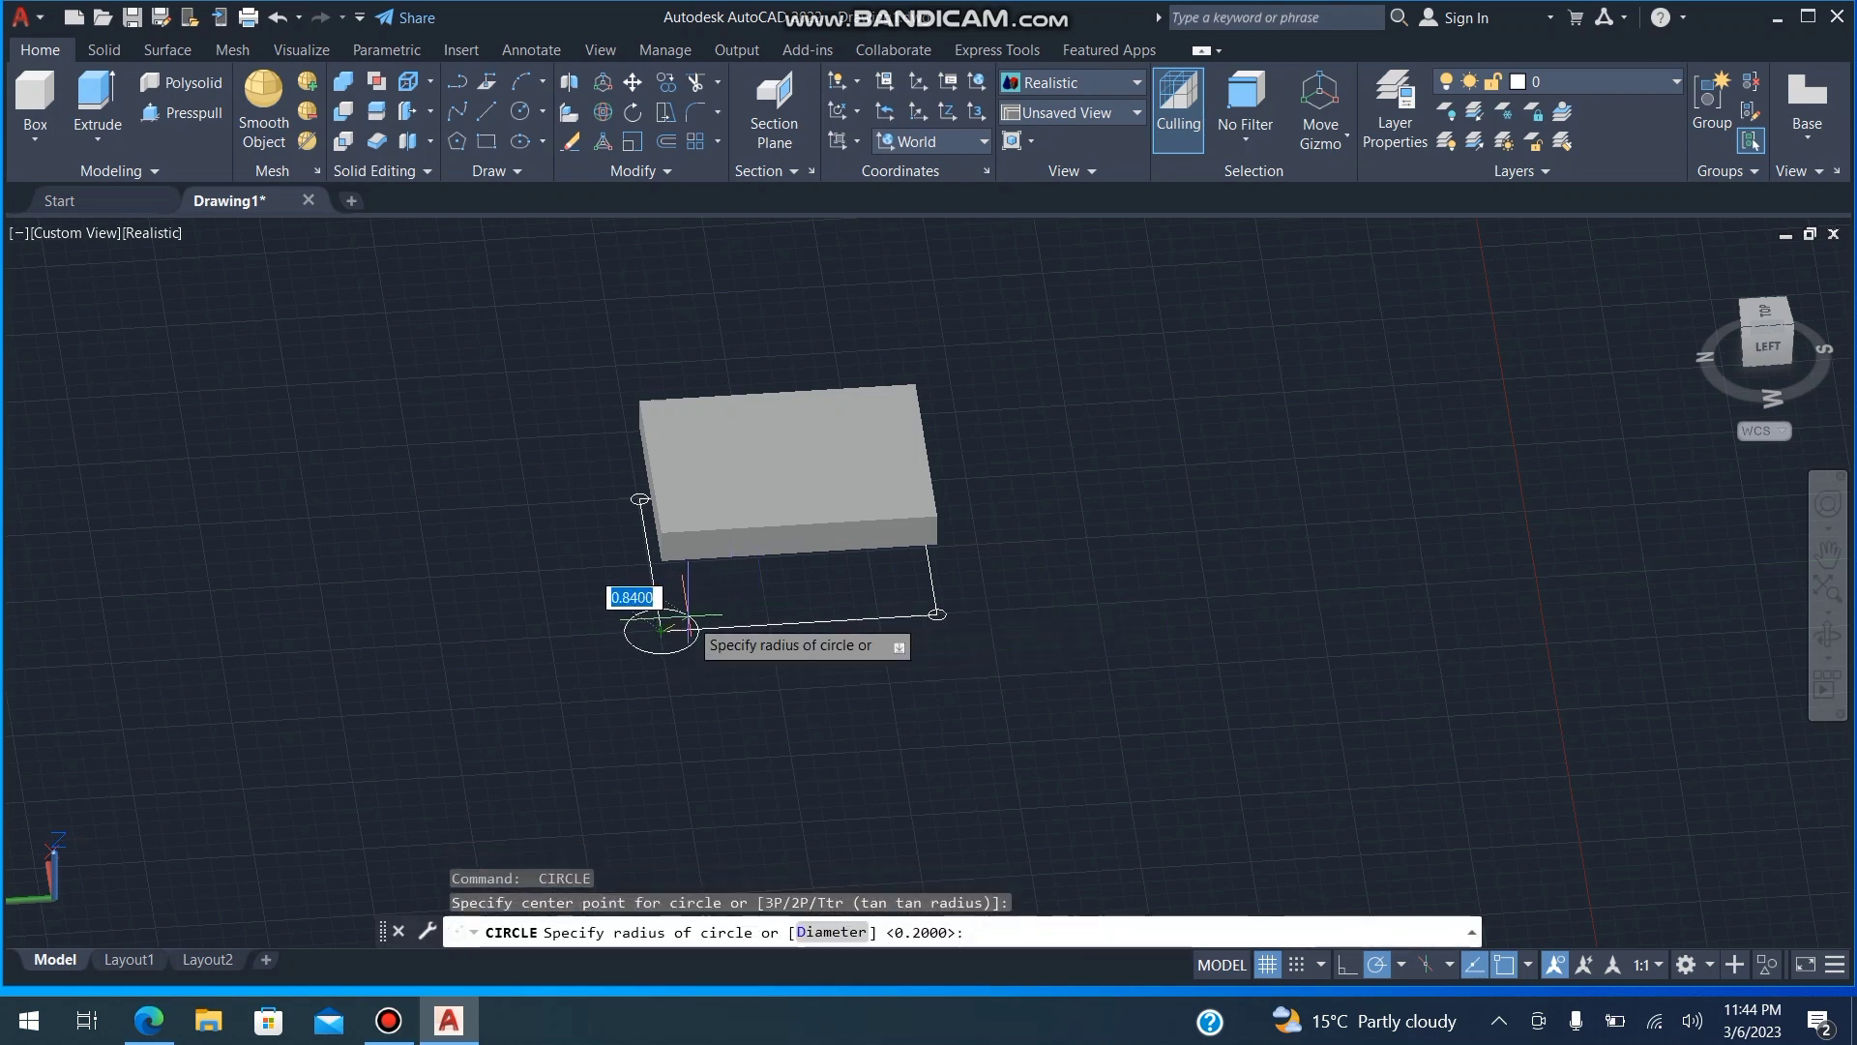
pyautogui.press('Return')
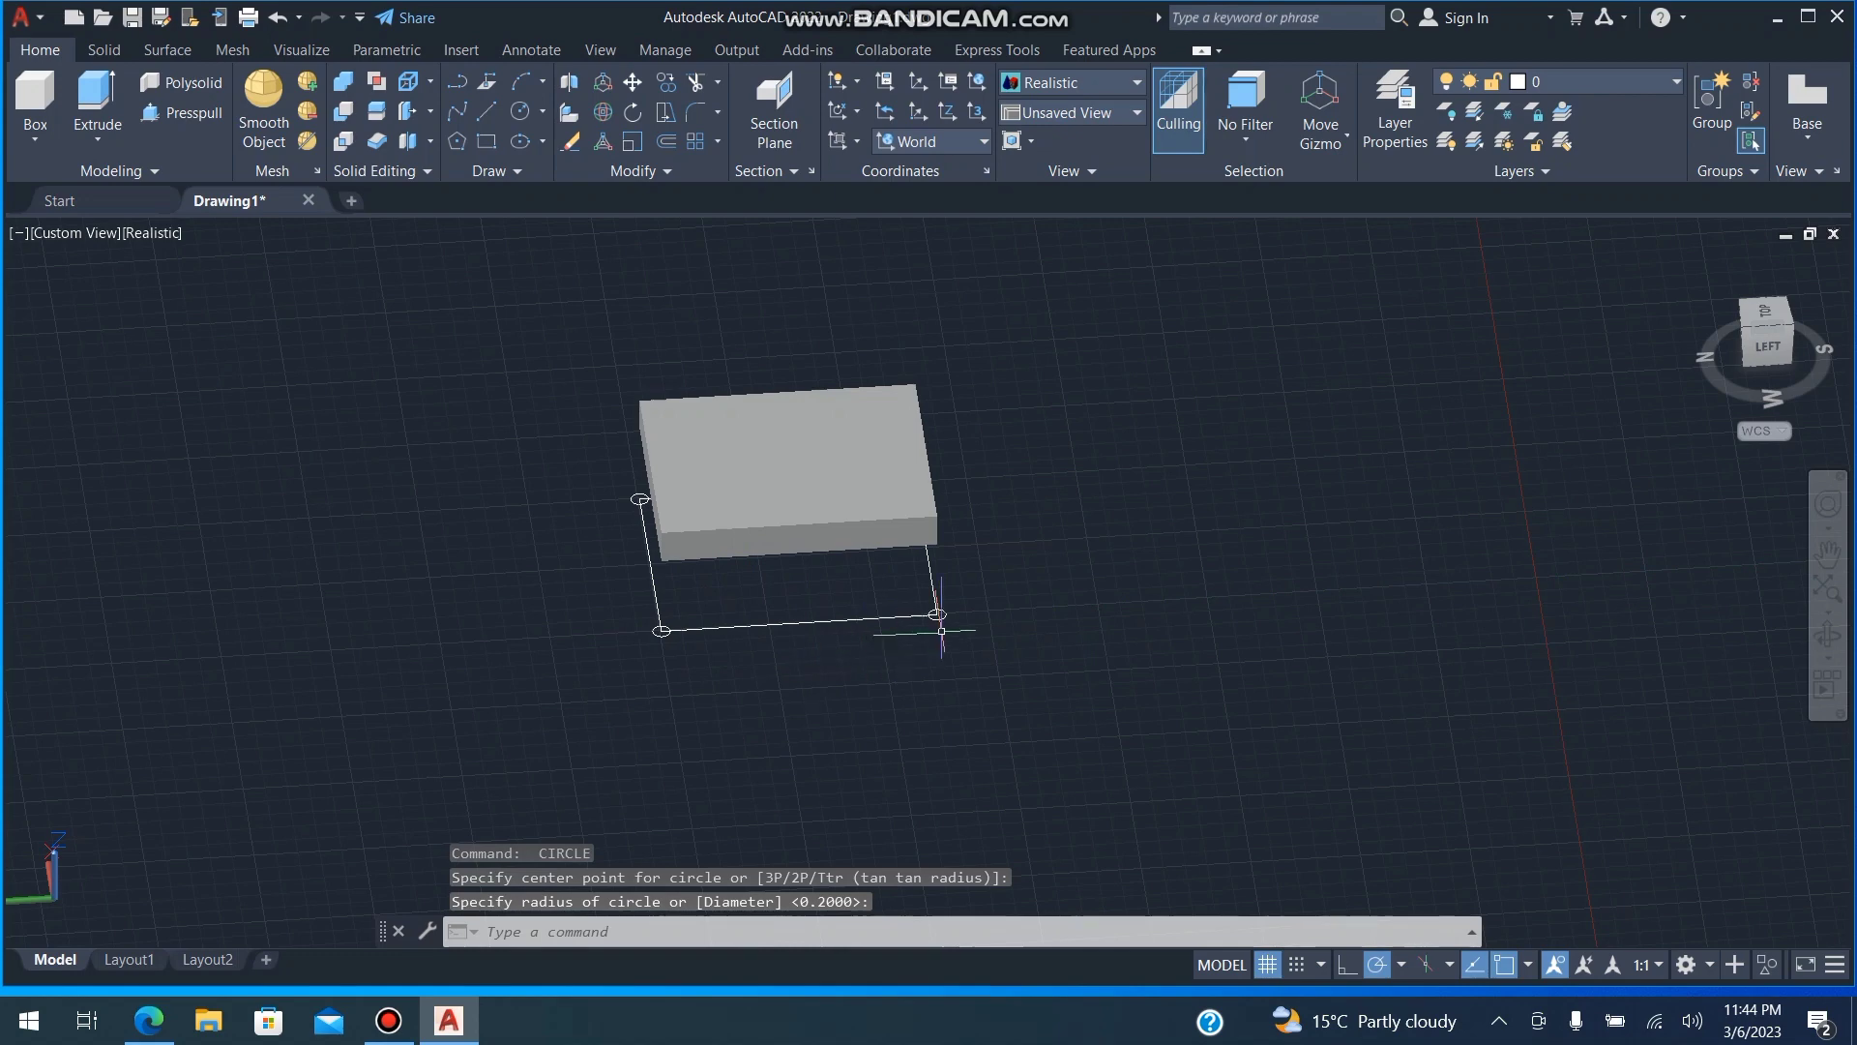
# Trim the base rectangle's line inside the circle at its near right corner
pyautogui.scroll(5, 998, 594)
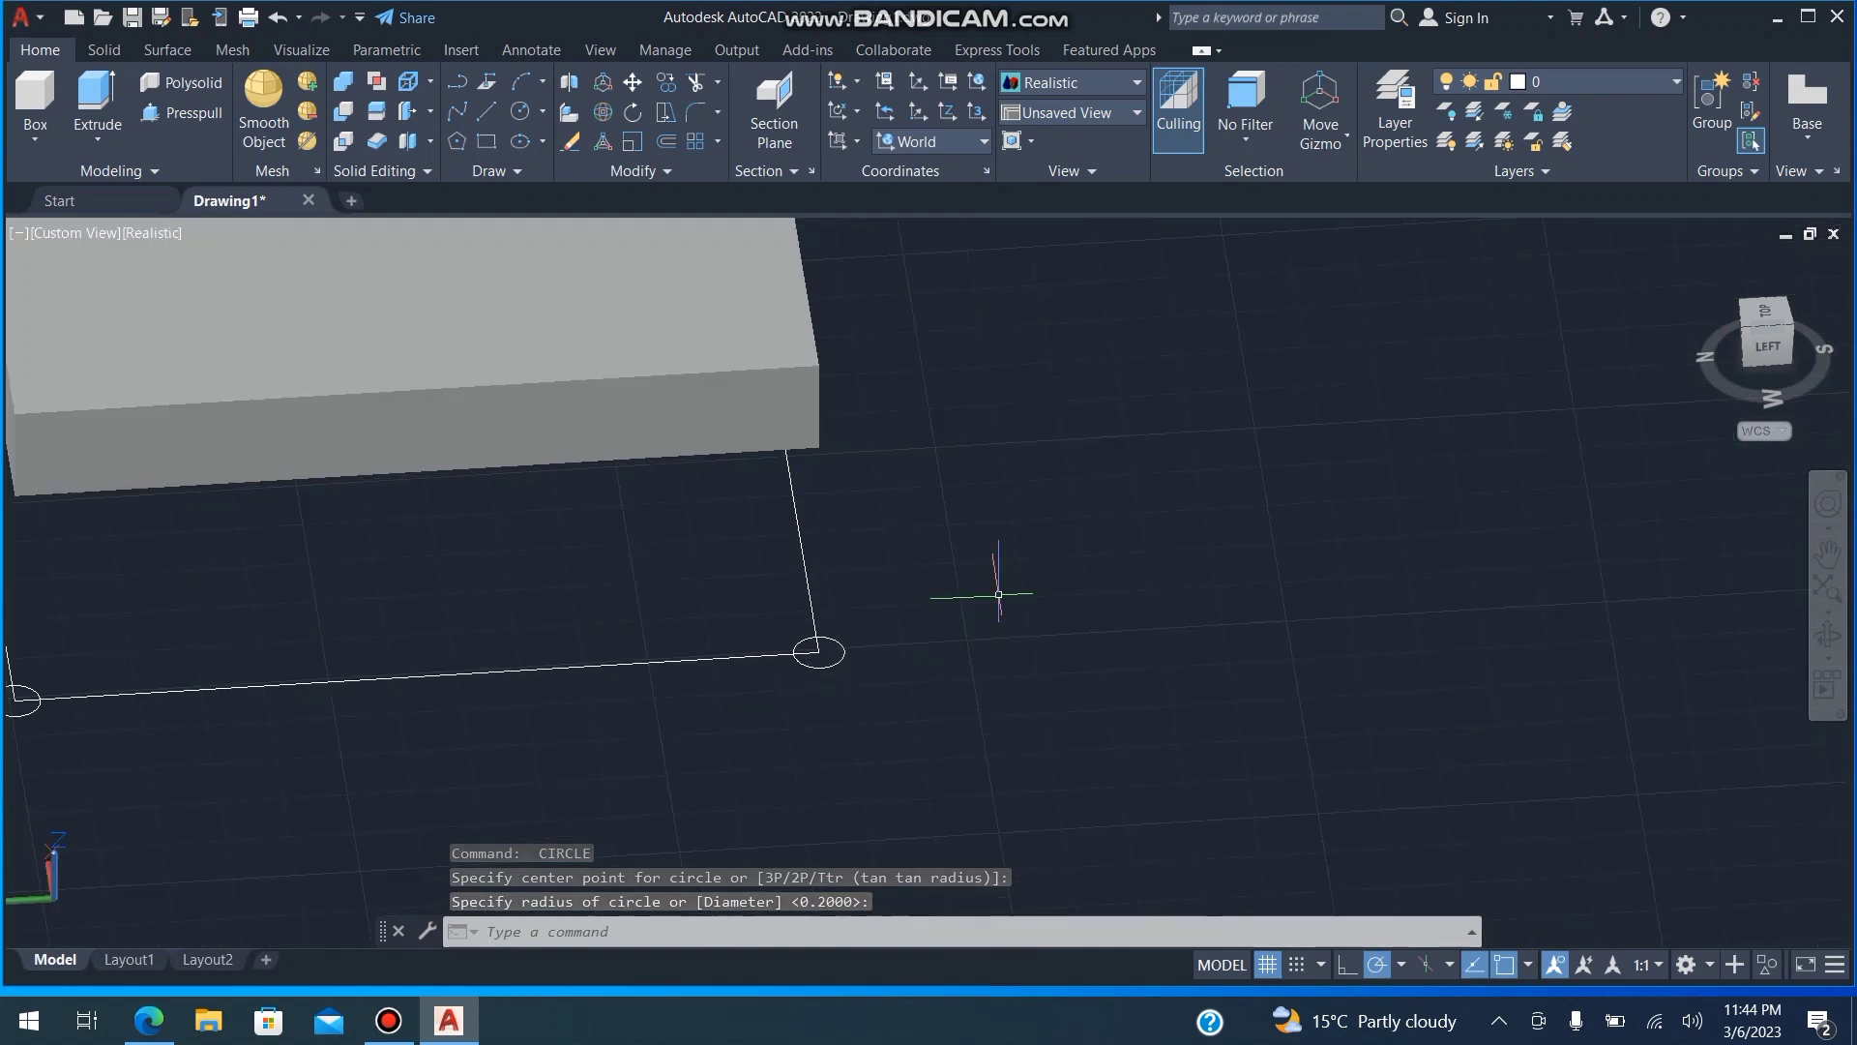
pyautogui.write('TR')
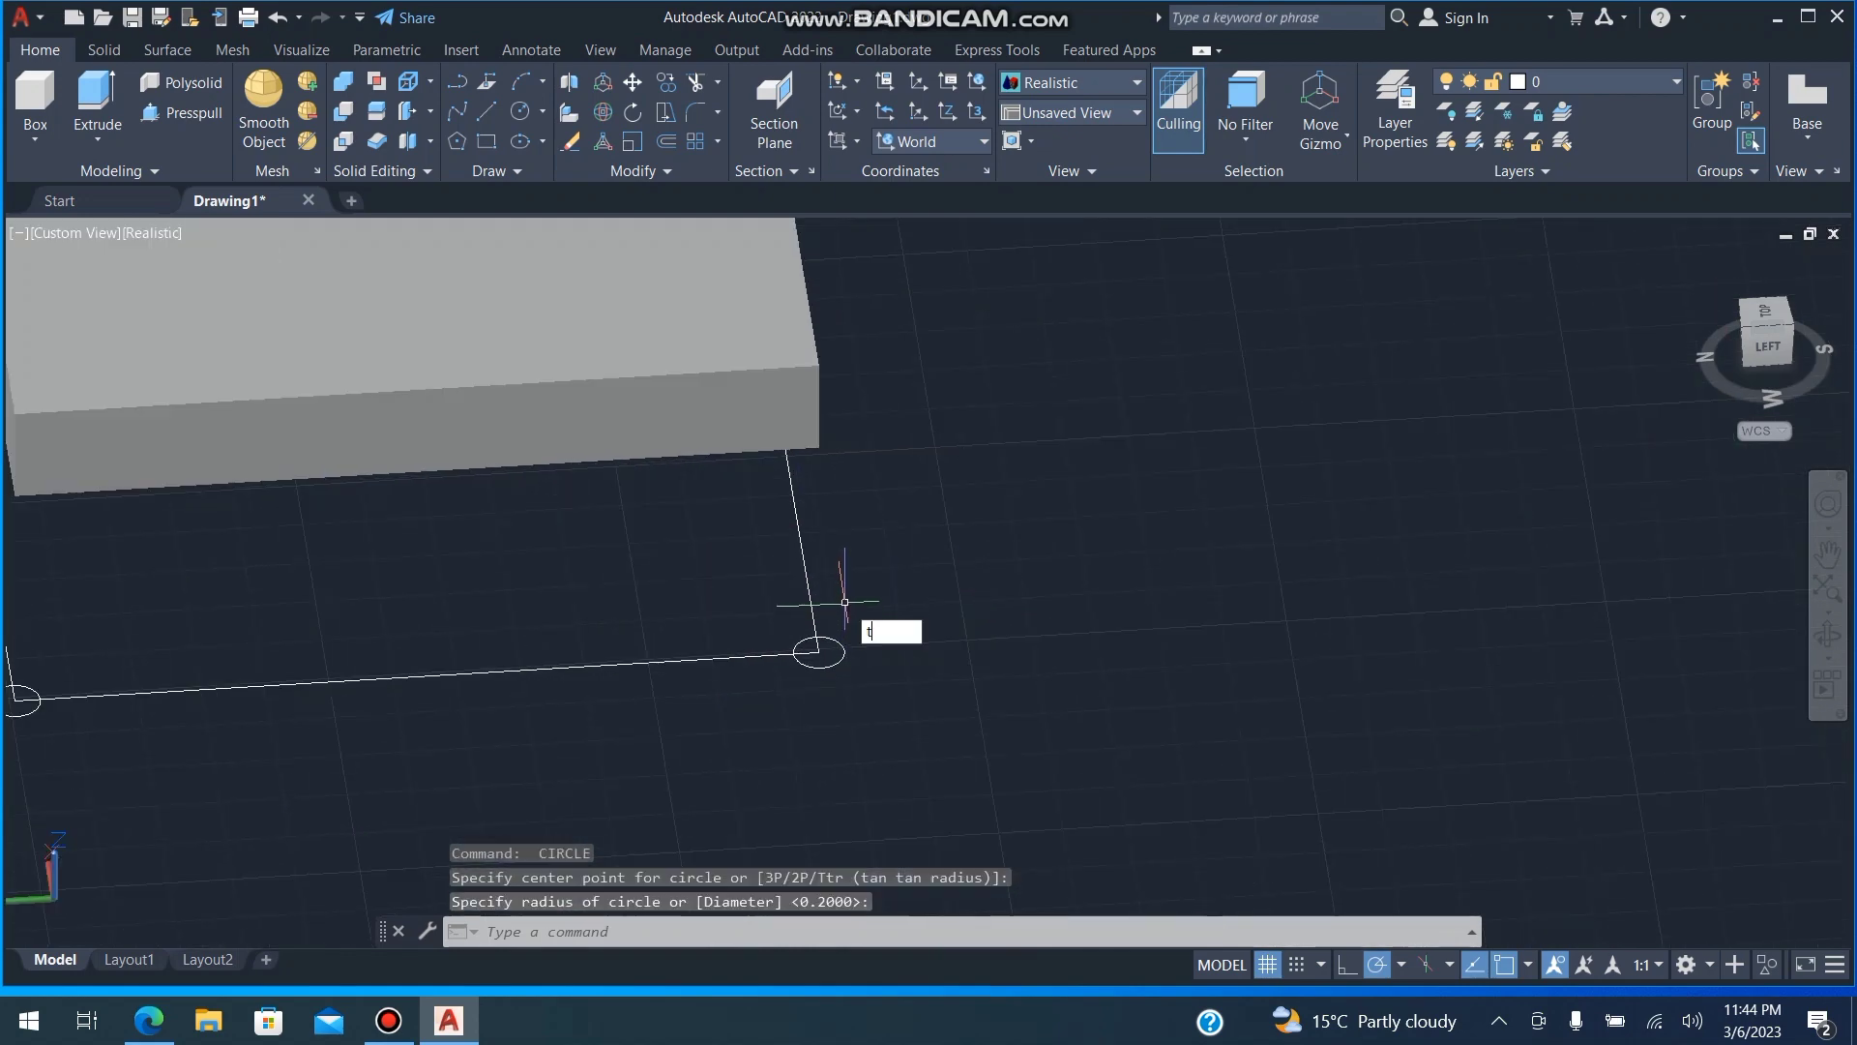
pyautogui.press('Return')
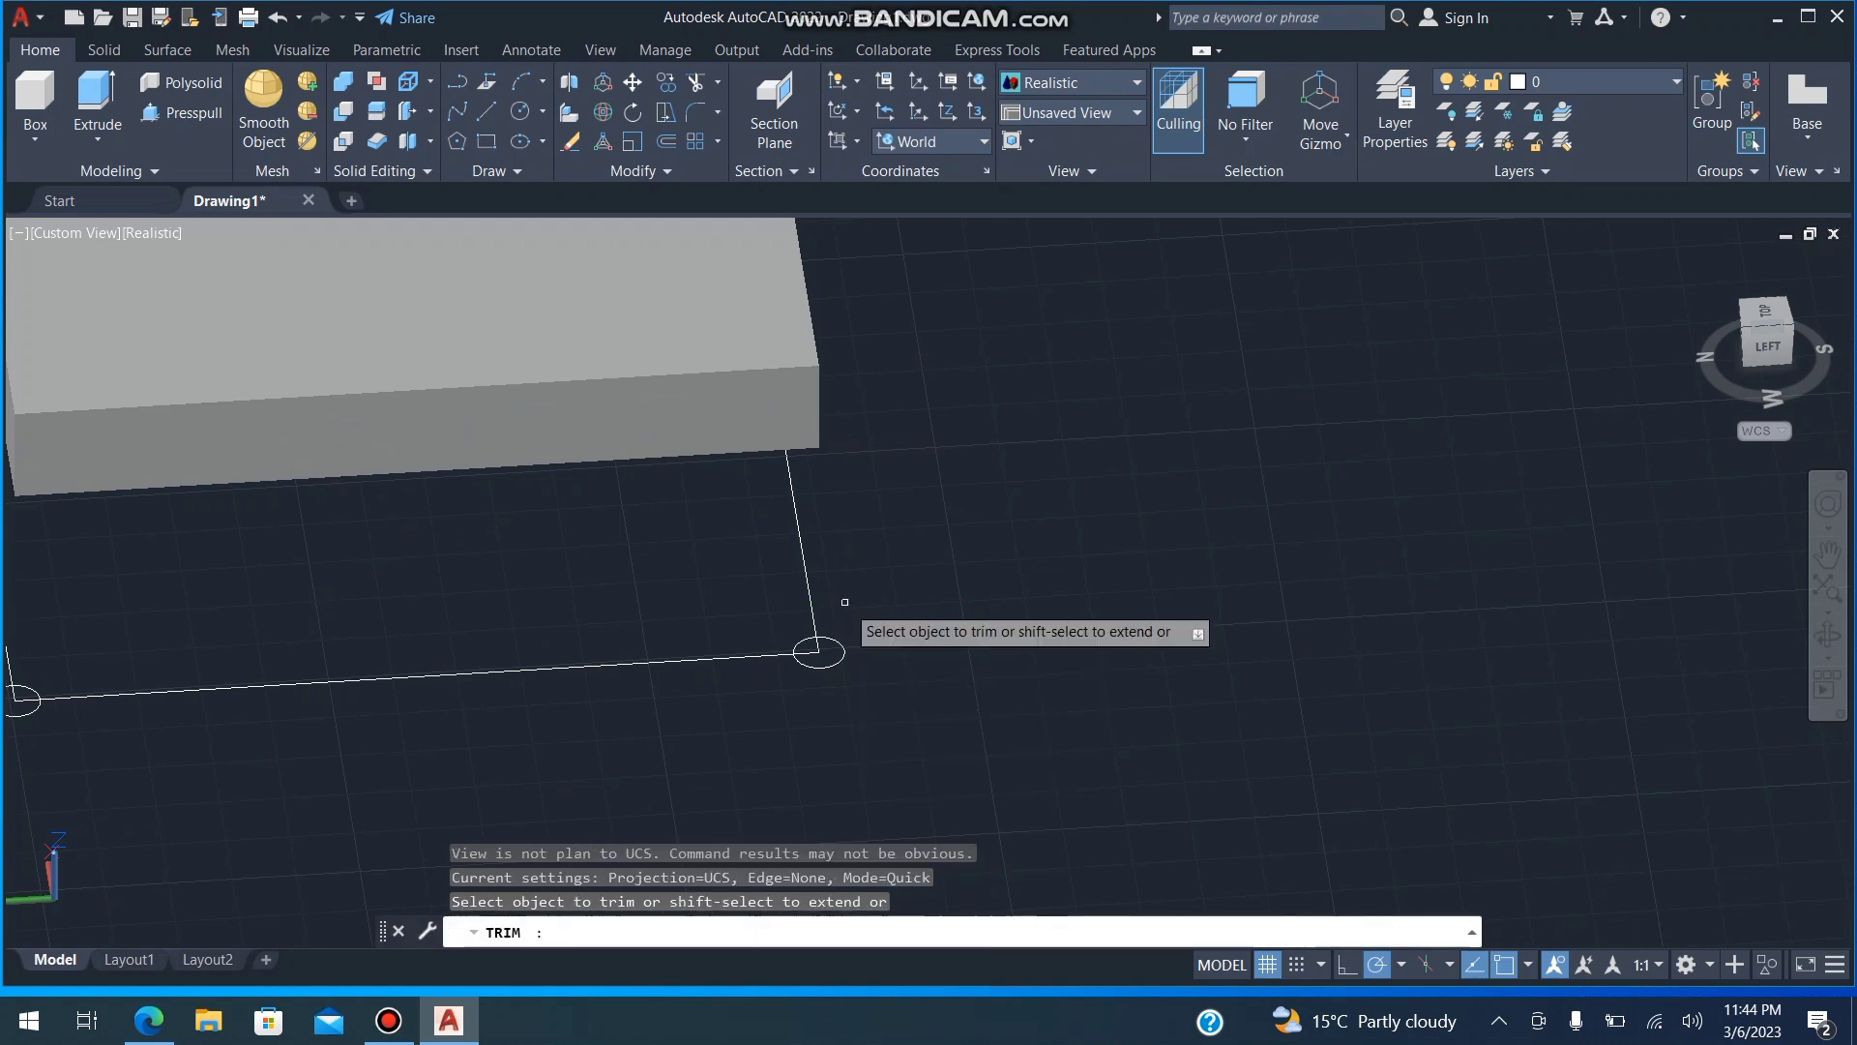
pyautogui.click(807, 648)
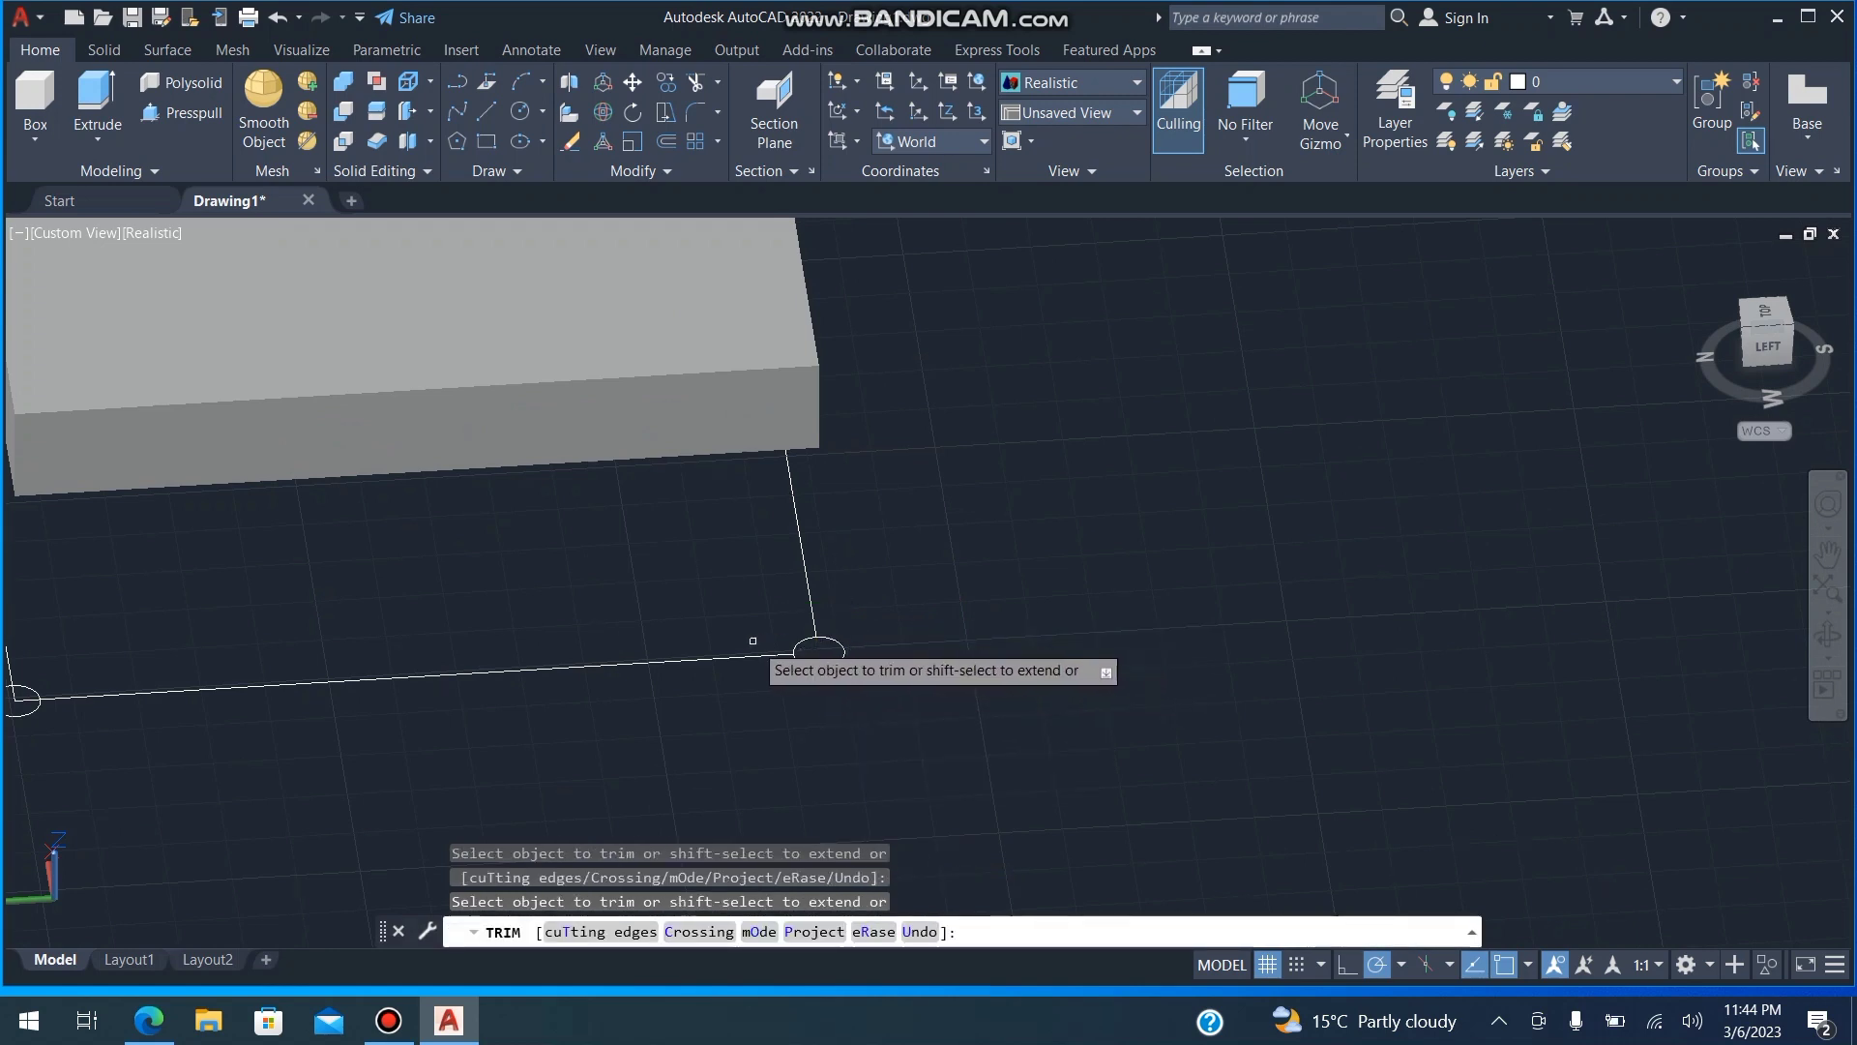
pyautogui.scroll(-6, 740, 604)
pyautogui.scroll(2, 739, 600)
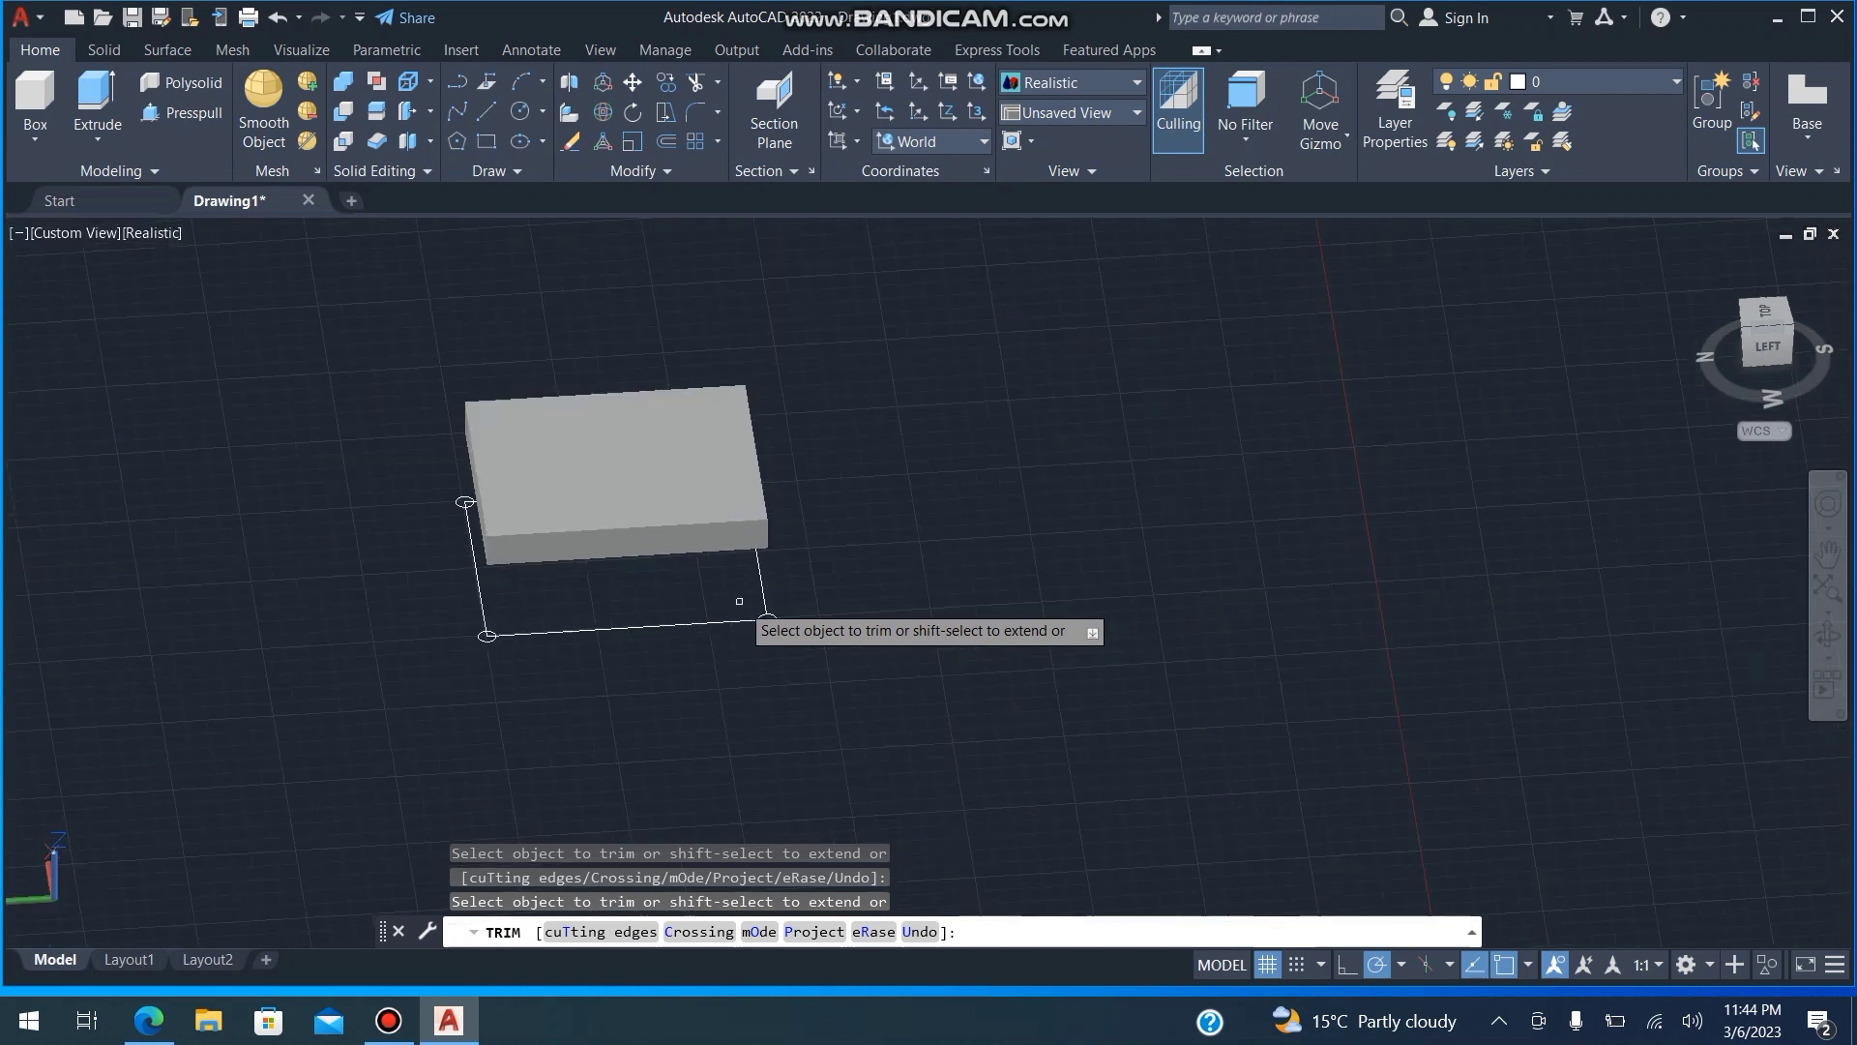
pyautogui.press('Return')
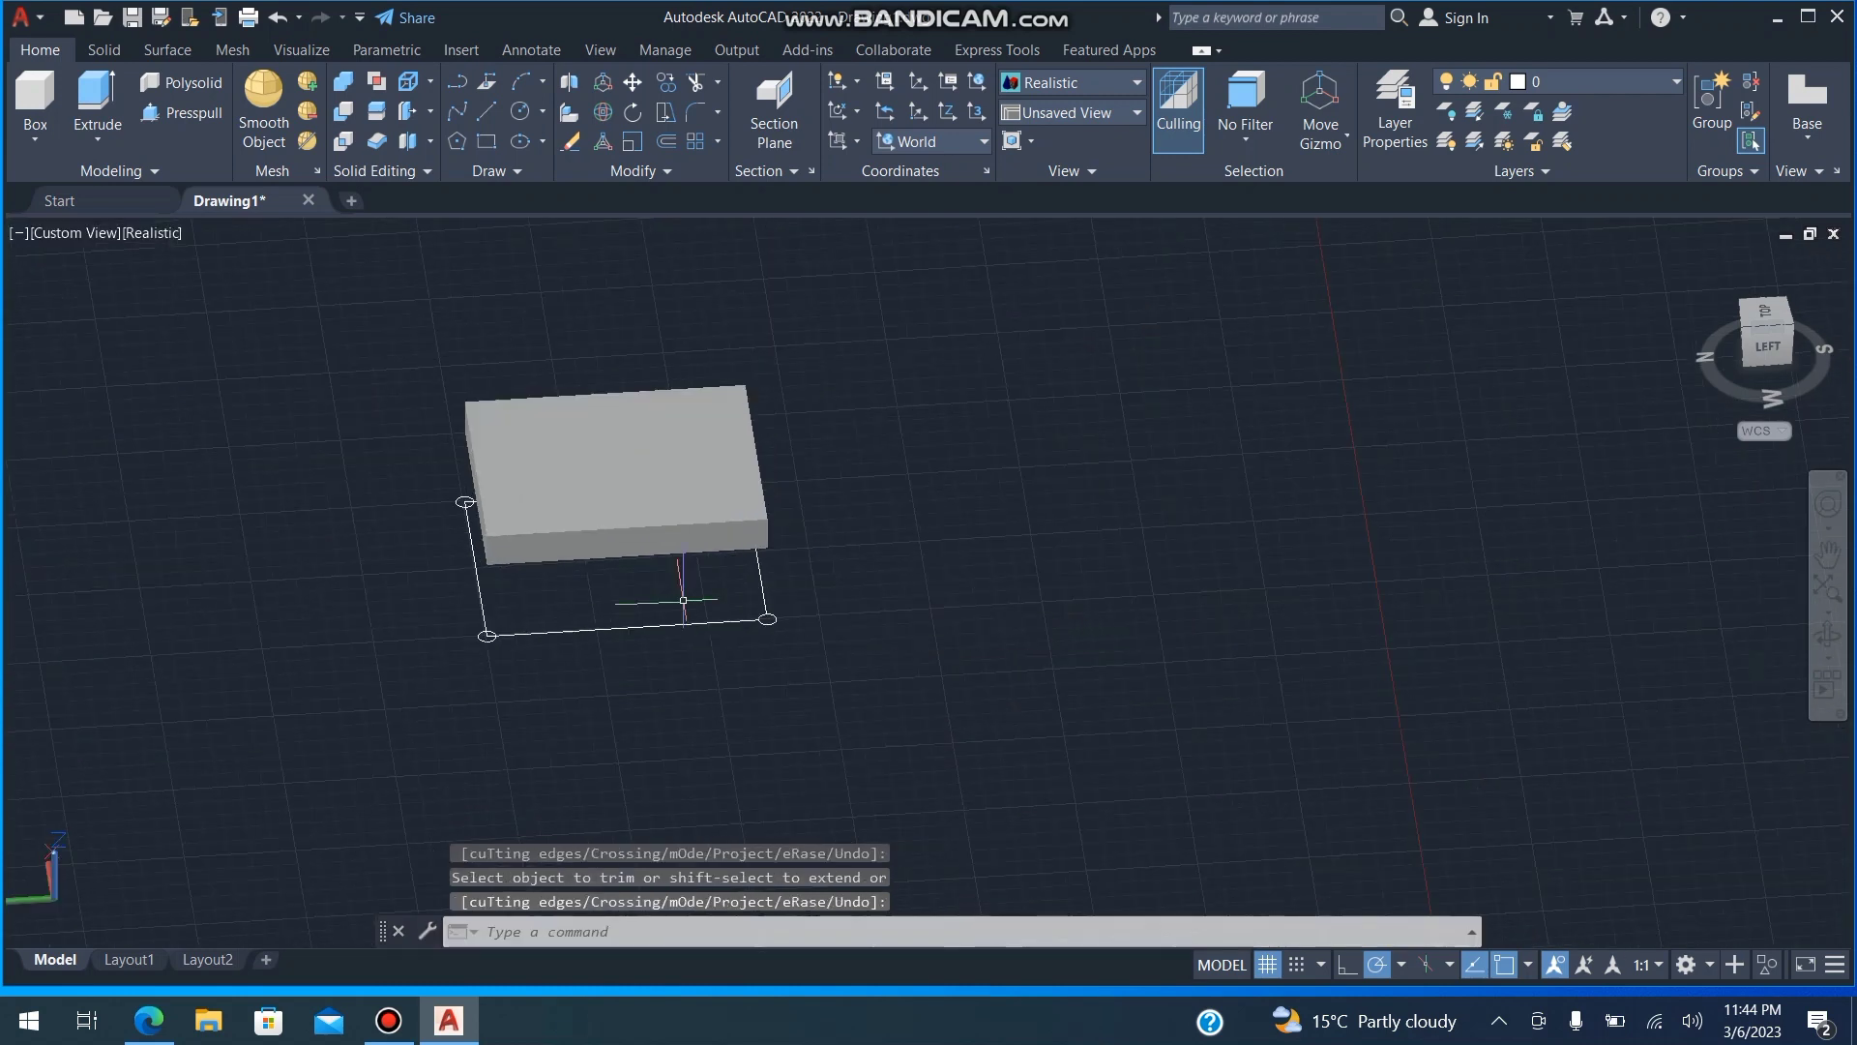
# Erase the base rectangle, keeping the corner circles
pyautogui.click(681, 622)
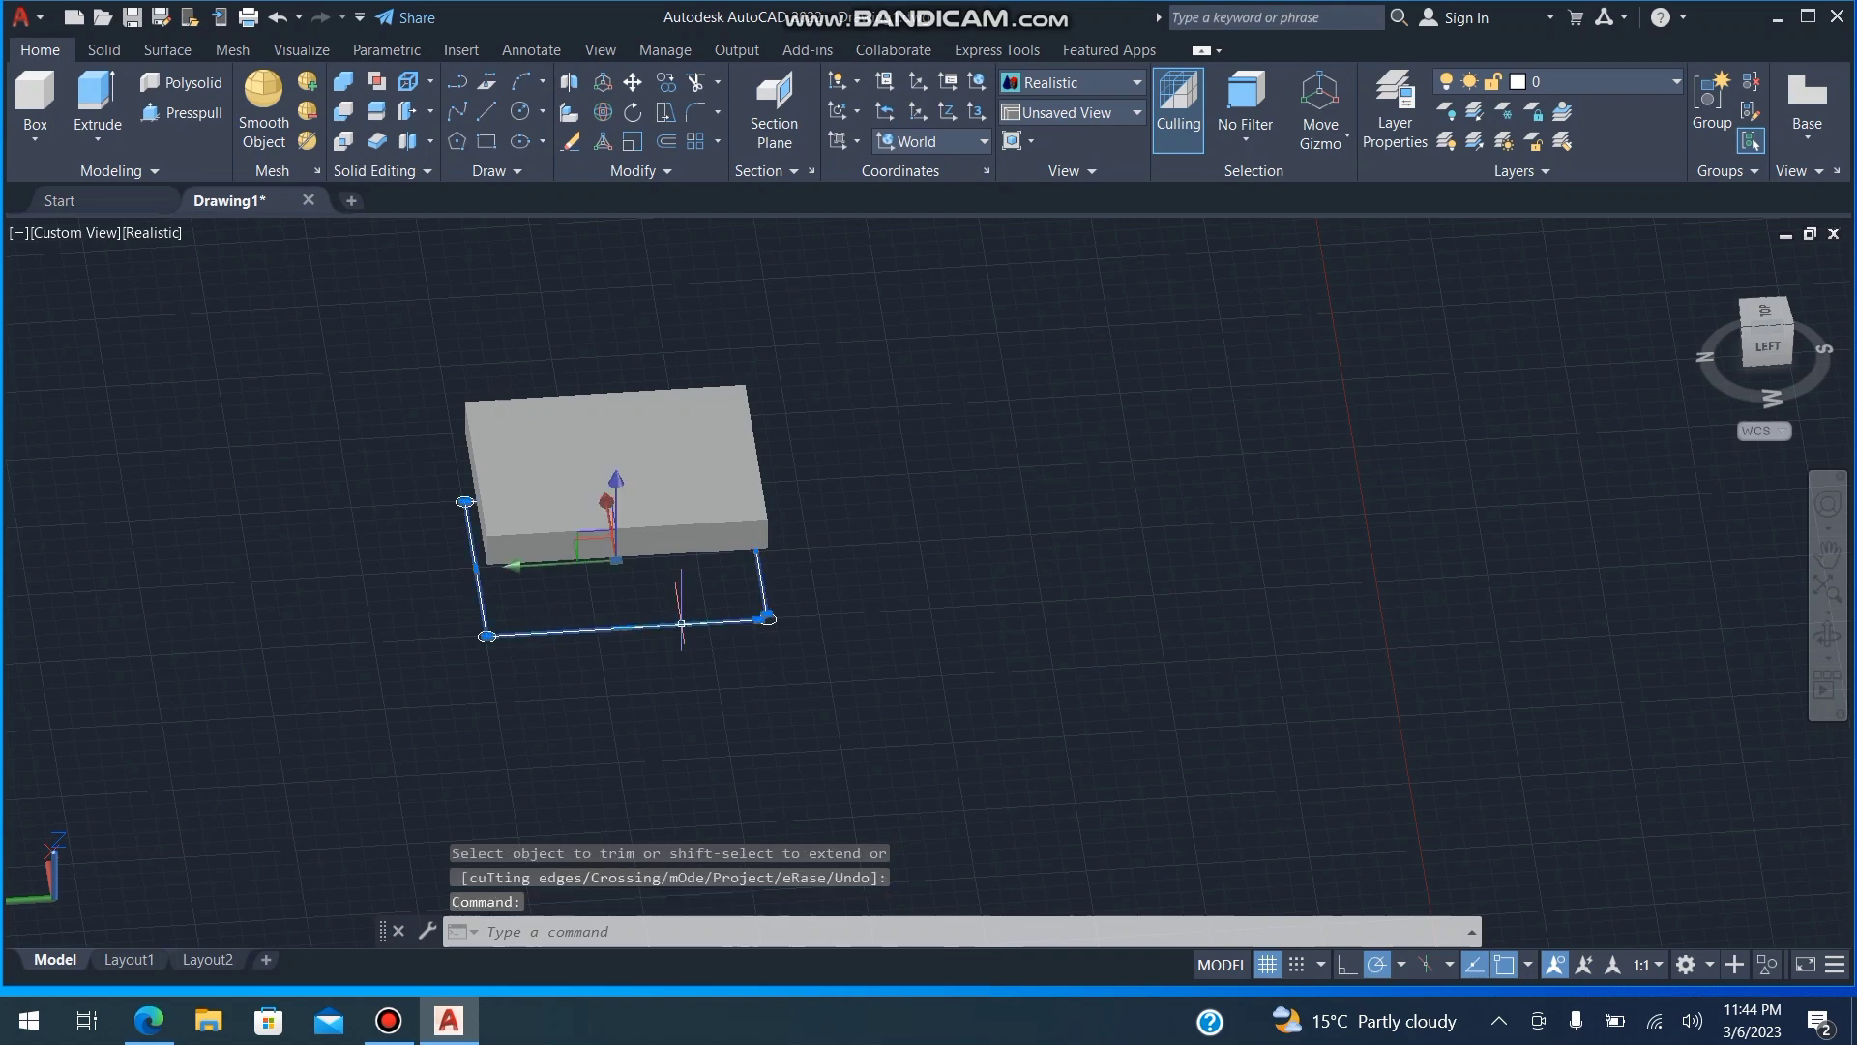
pyautogui.rightClick(682, 622)
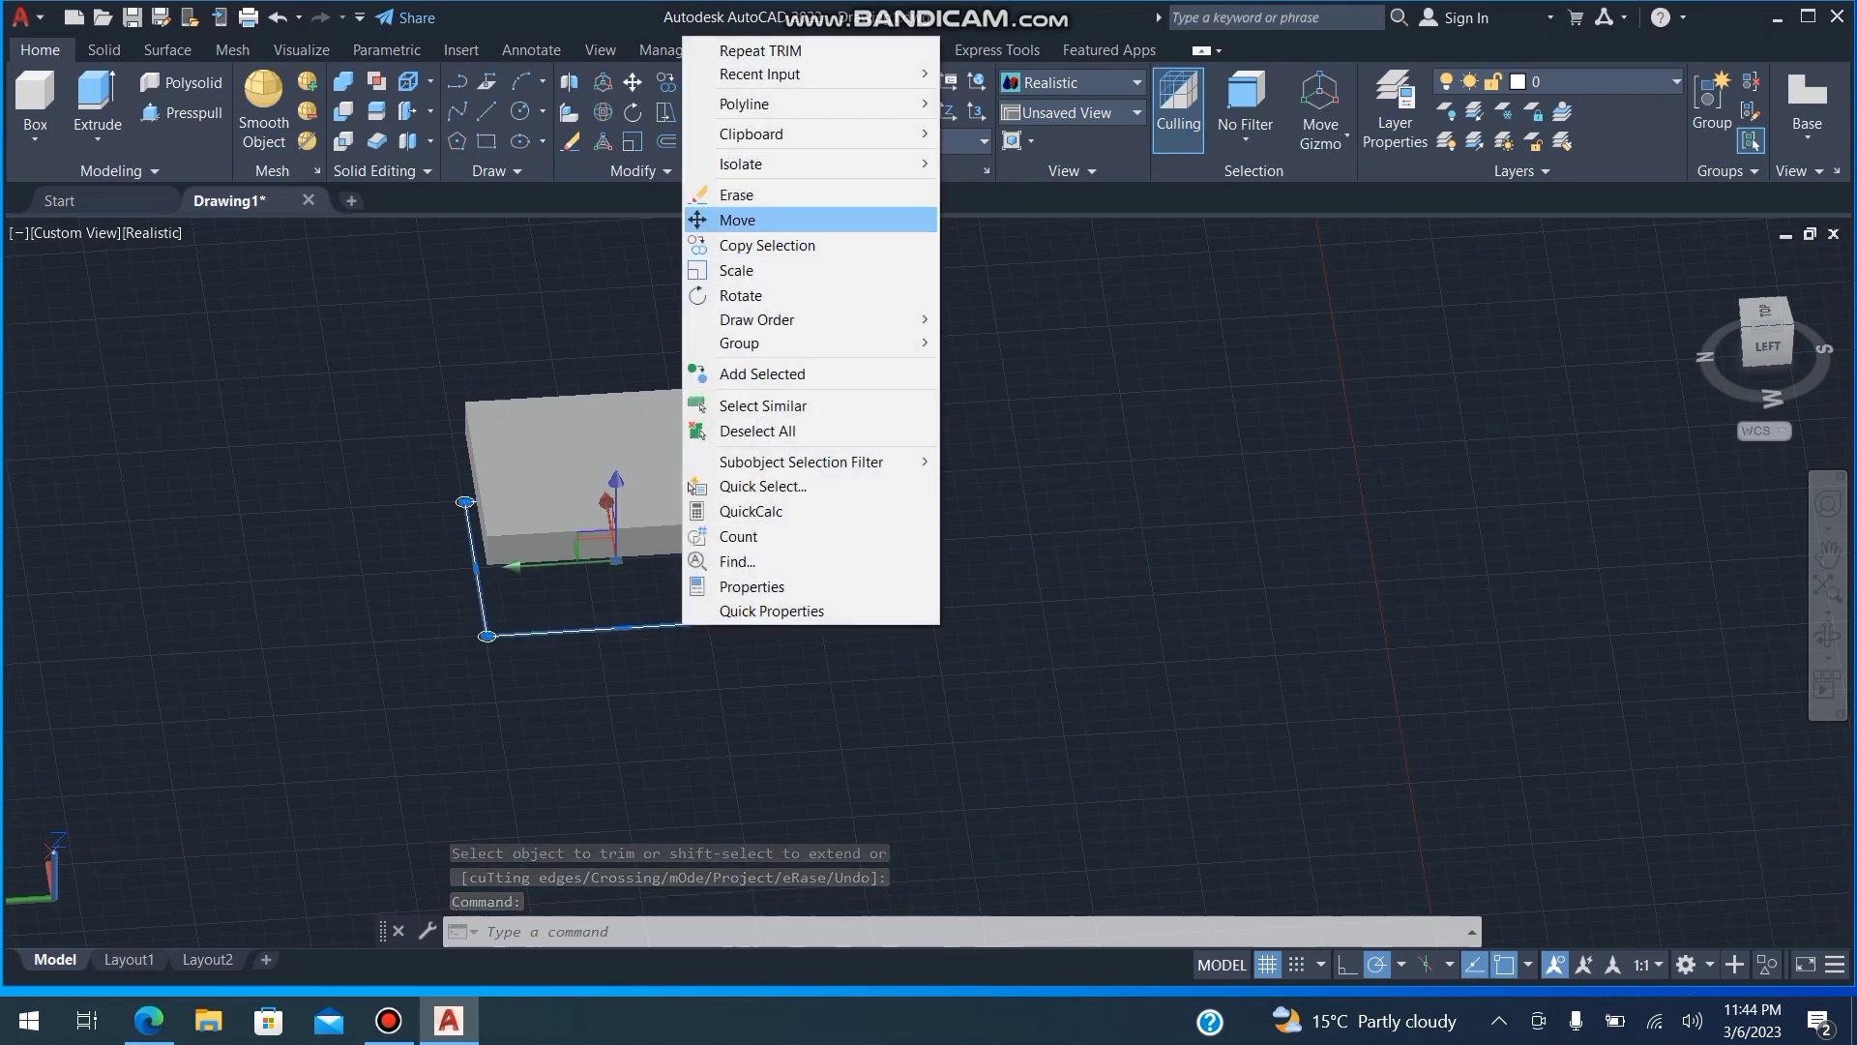
pyautogui.click(736, 194)
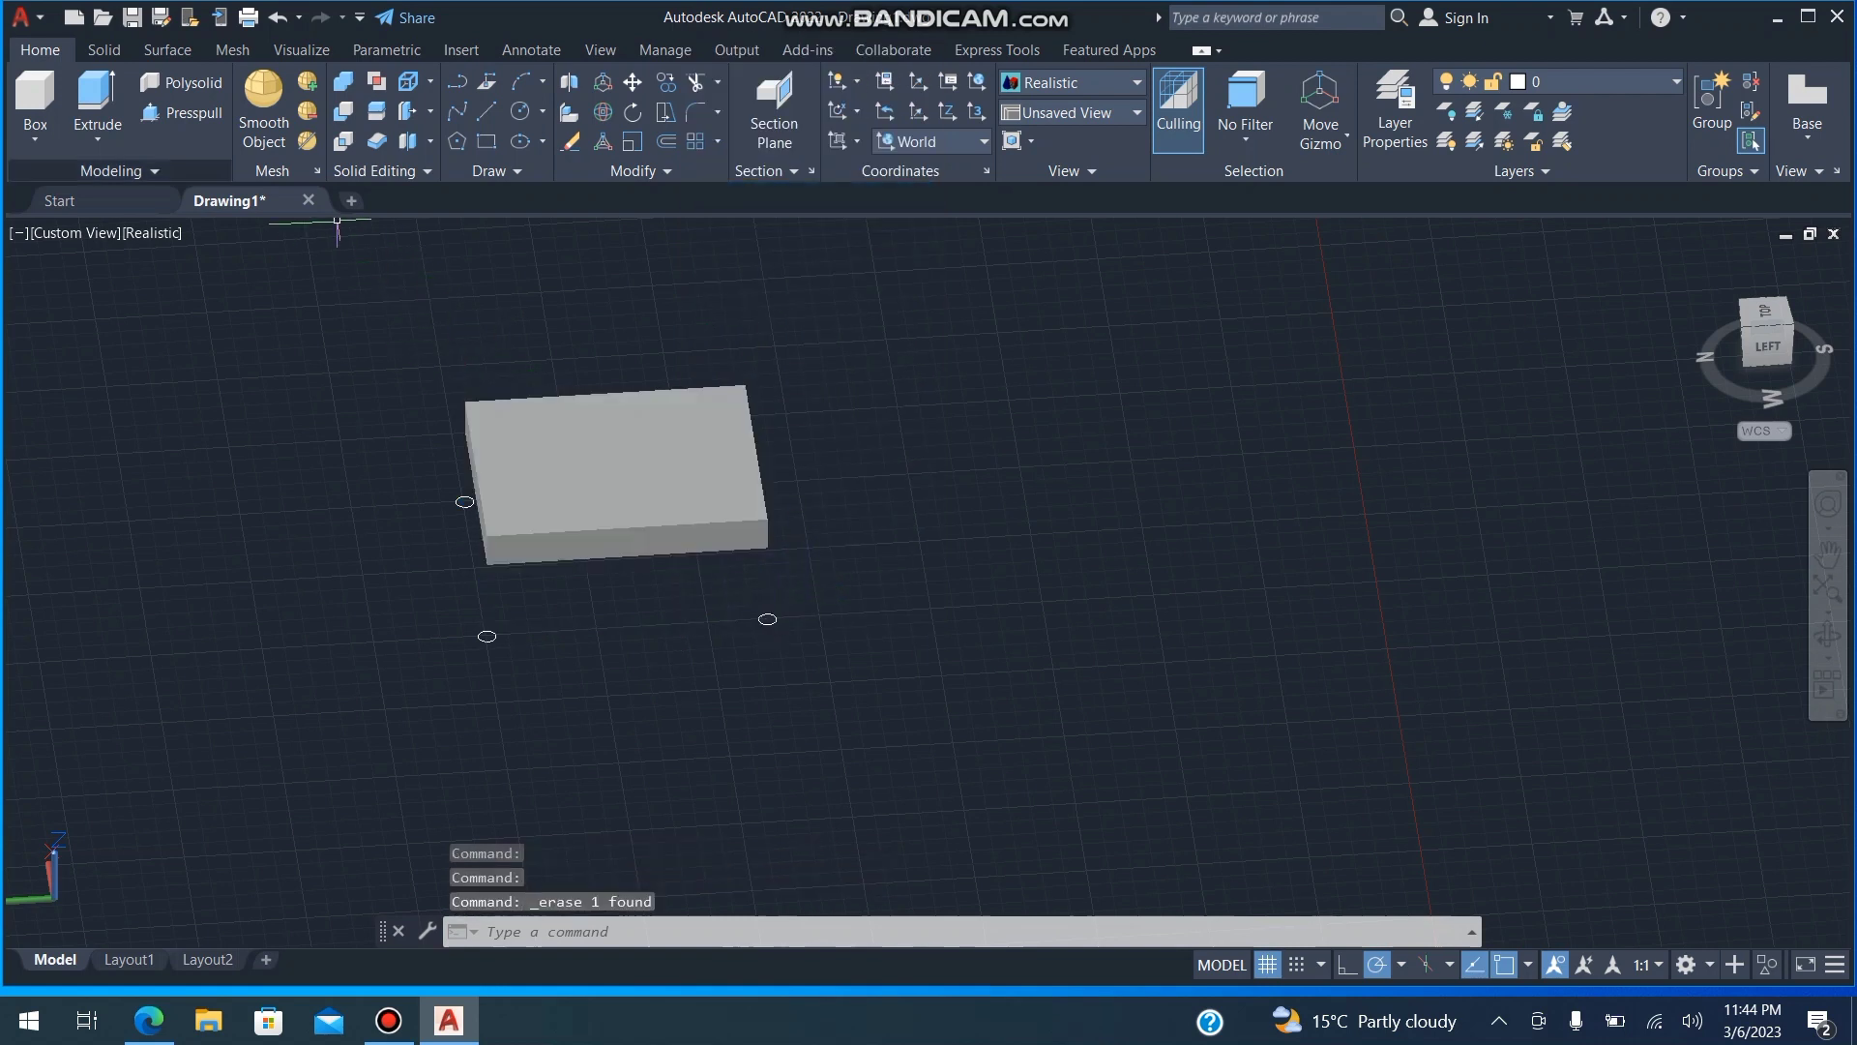
# Presspull the two near circles 2.8 units up to the slab's top corners to form two legs
pyautogui.click(182, 113)
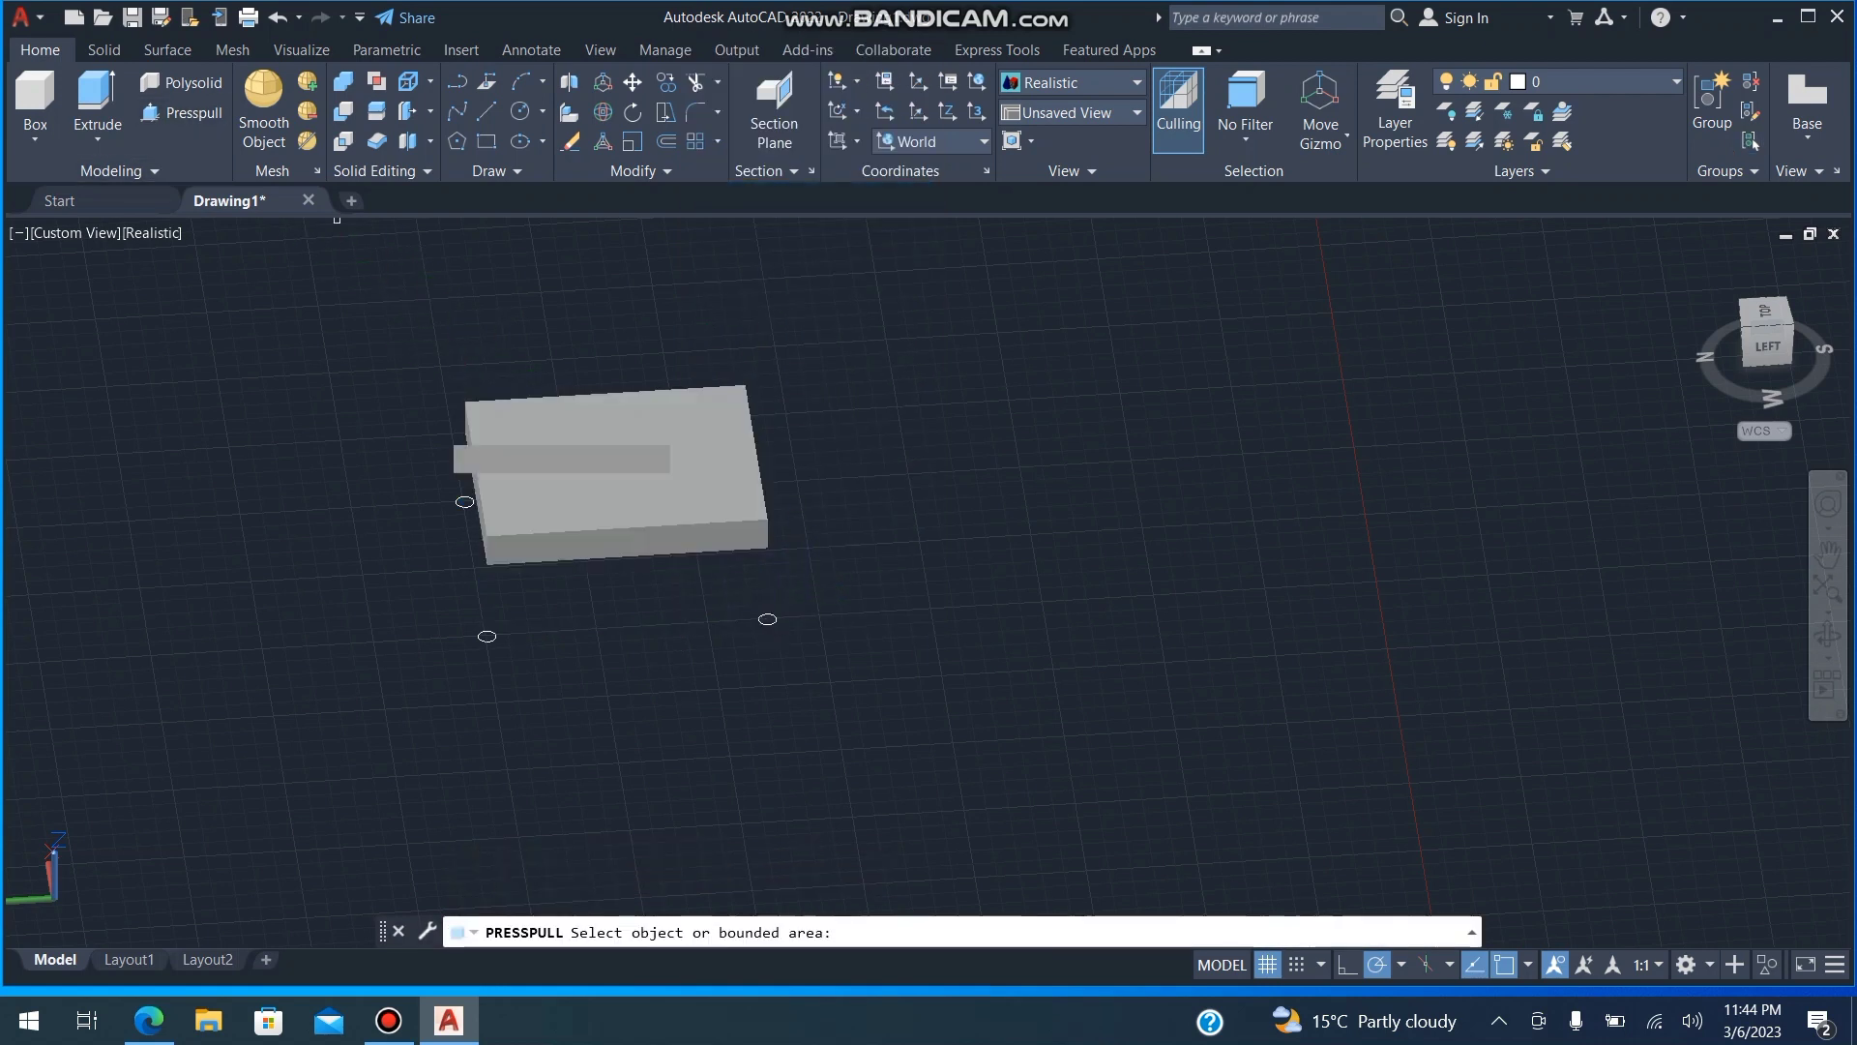
pyautogui.click(767, 617)
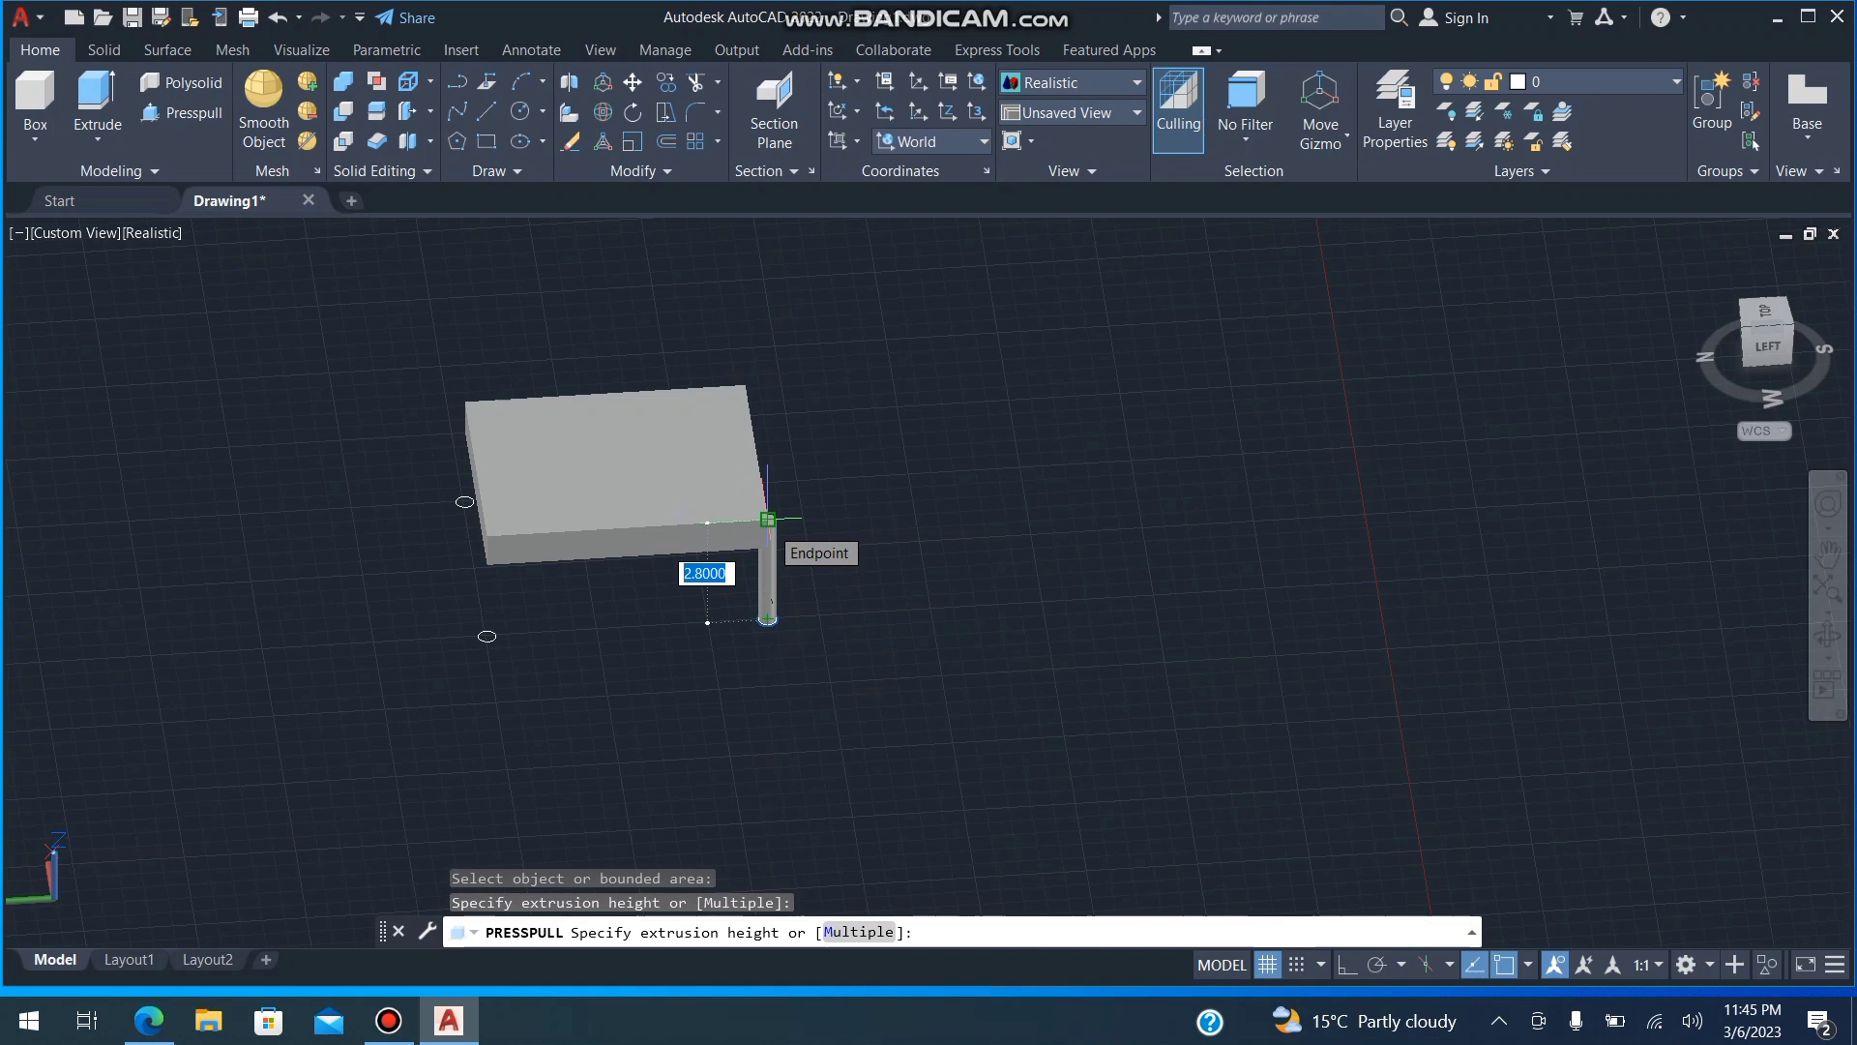
pyautogui.click(767, 520)
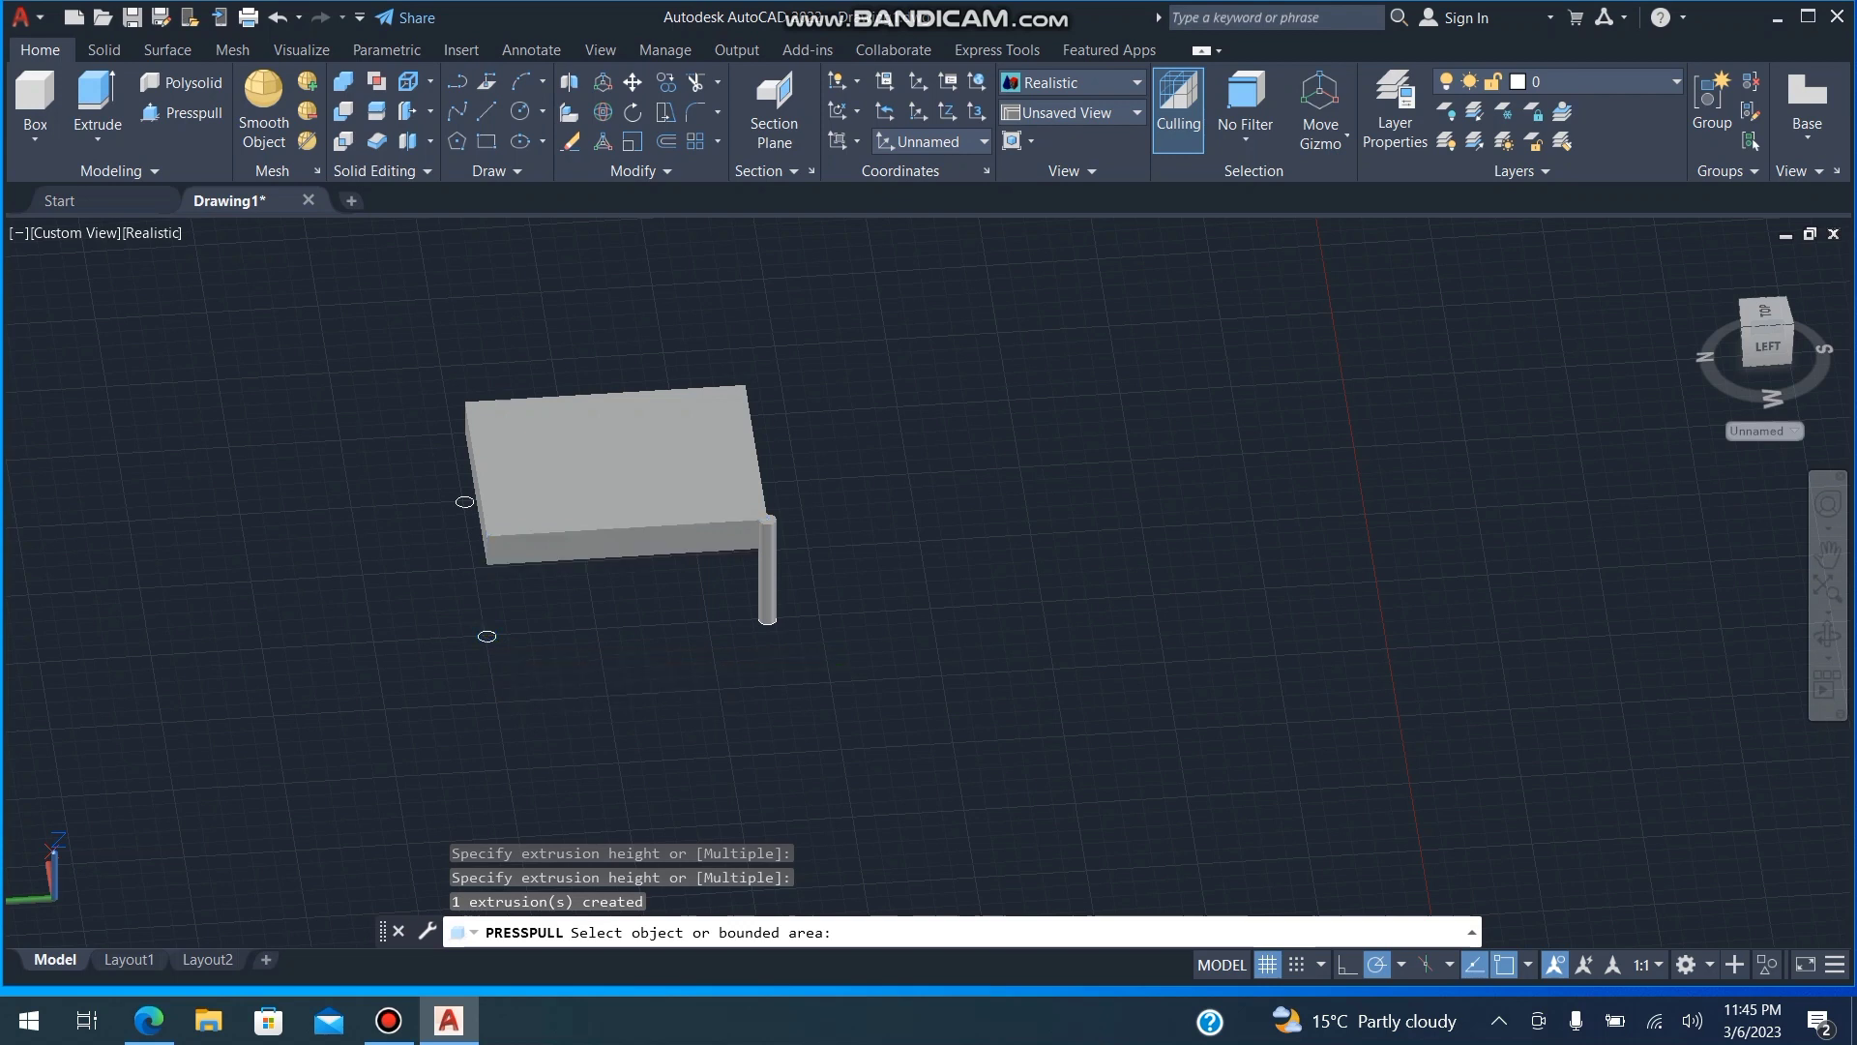
pyautogui.click(487, 635)
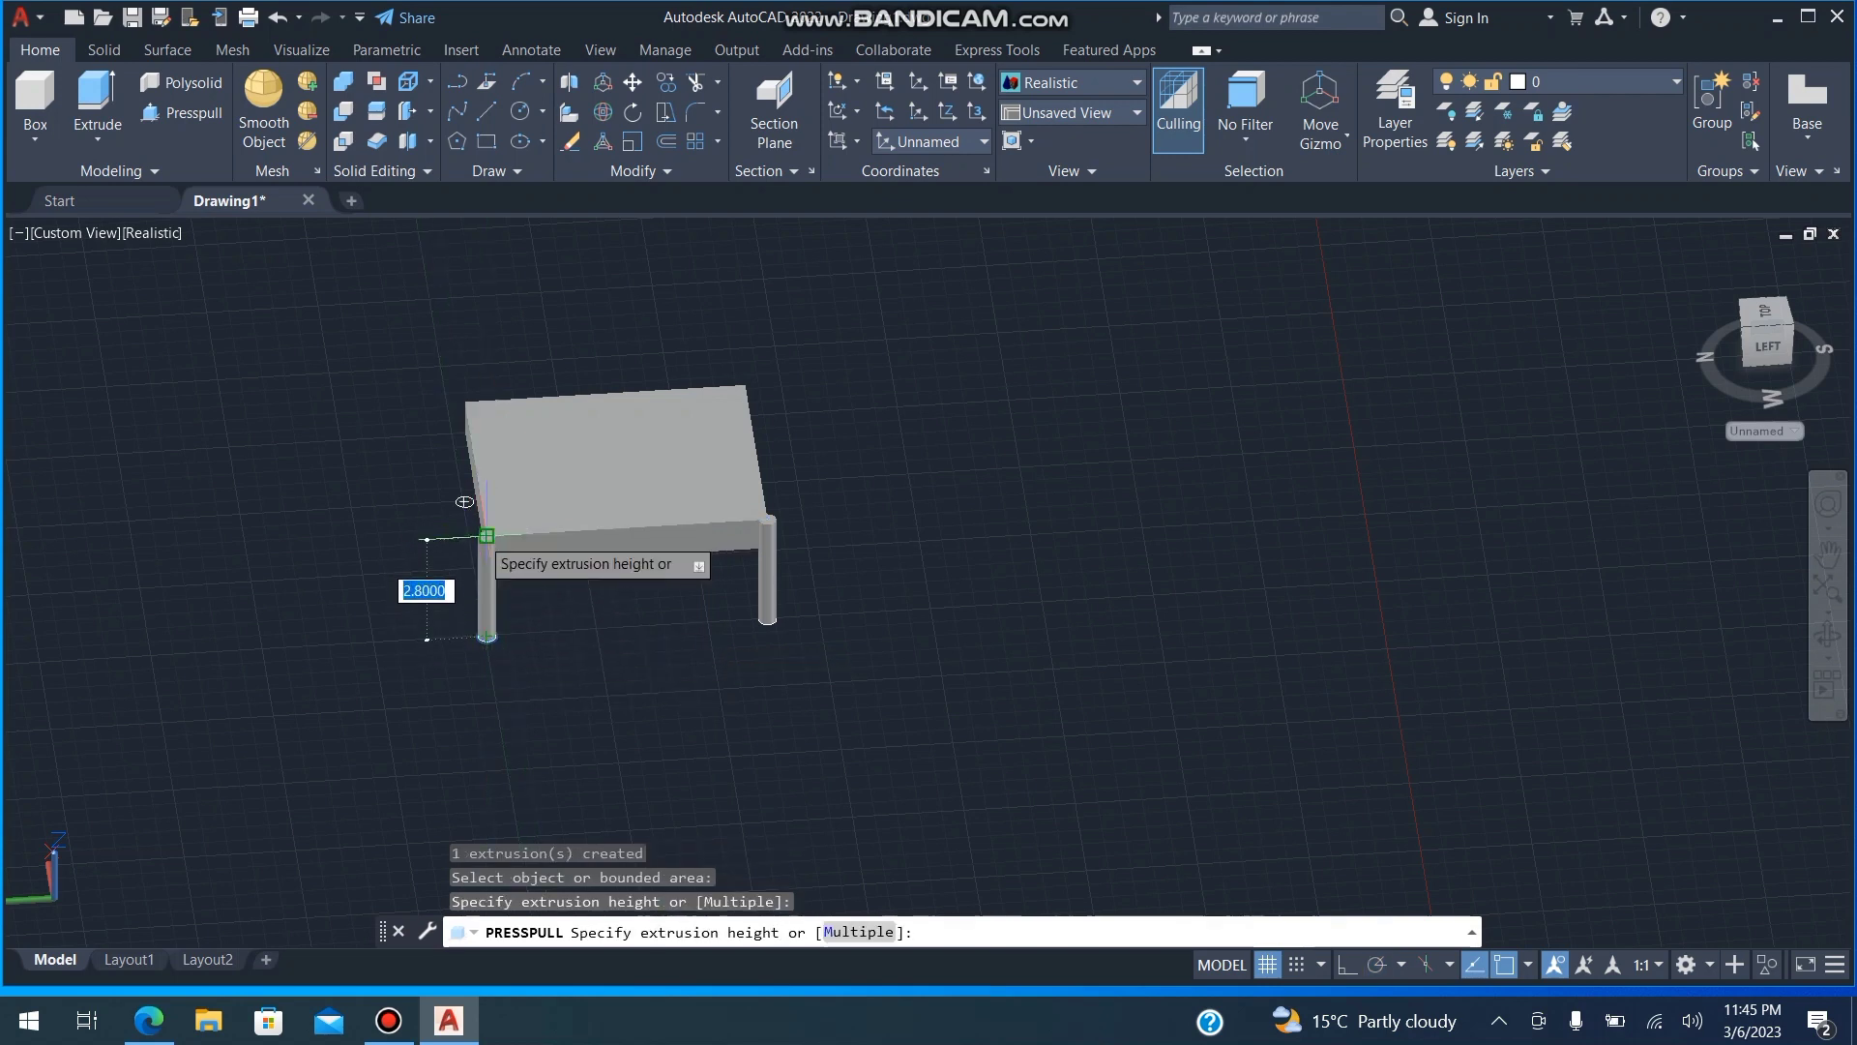
pyautogui.click(487, 534)
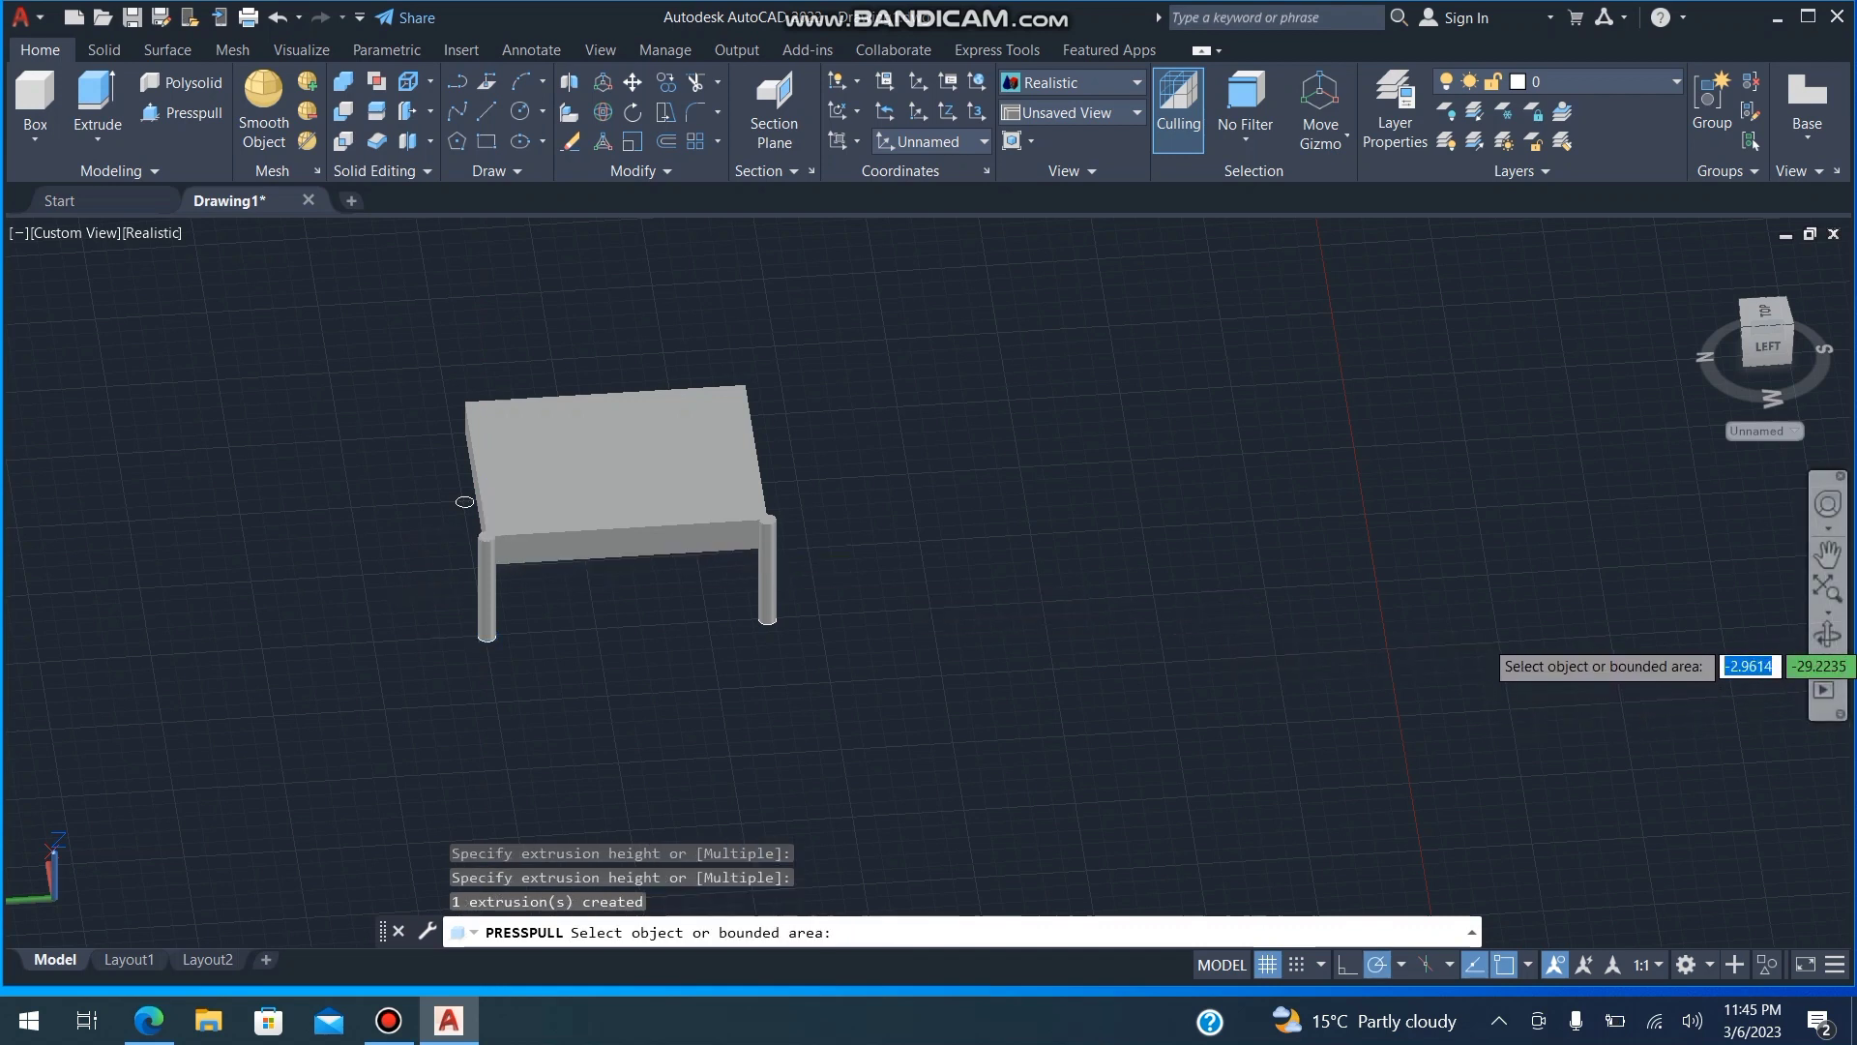
# Presspull the two remaining circles on the opposite side up to the slab's top corners to form the other legs
pyautogui.click(1827, 634)
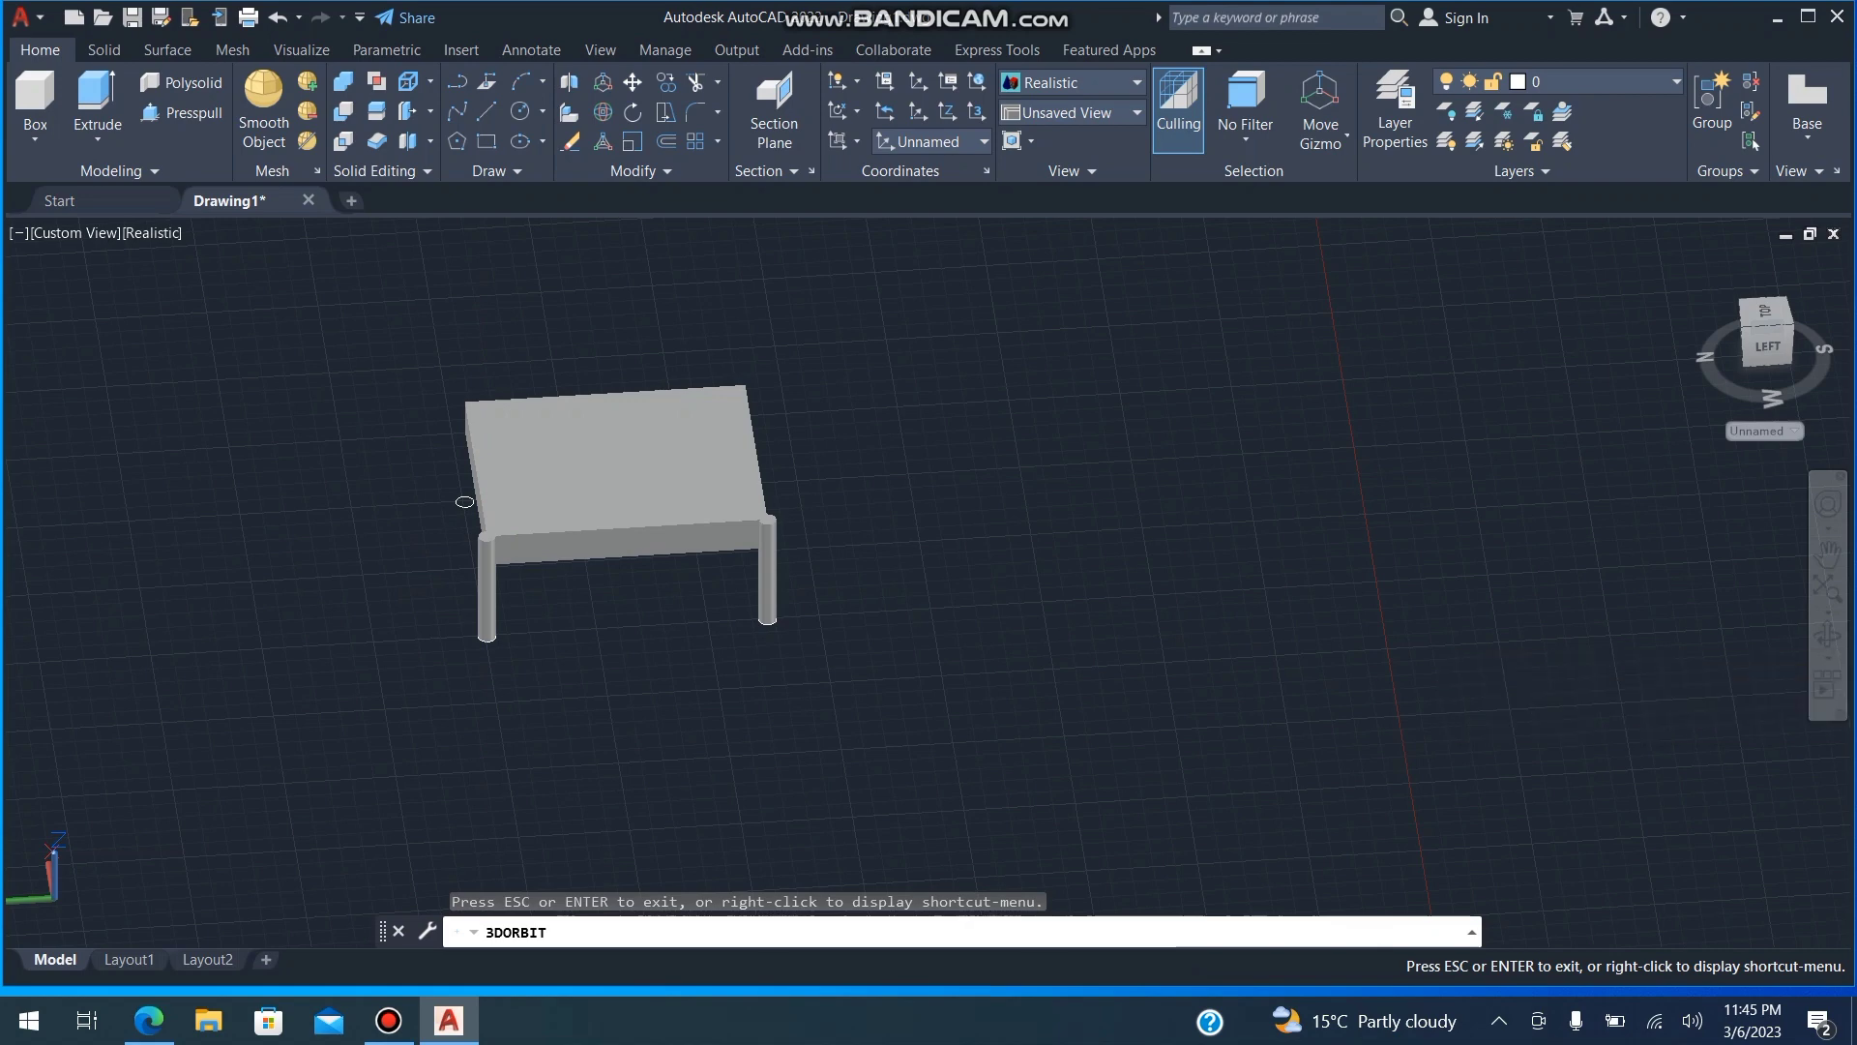
pyautogui.moveTo(677, 503); pyautogui.dragTo(801, 560)
pyautogui.moveTo(940, 595); pyautogui.dragTo(897, 630)
pyautogui.press('Escape')
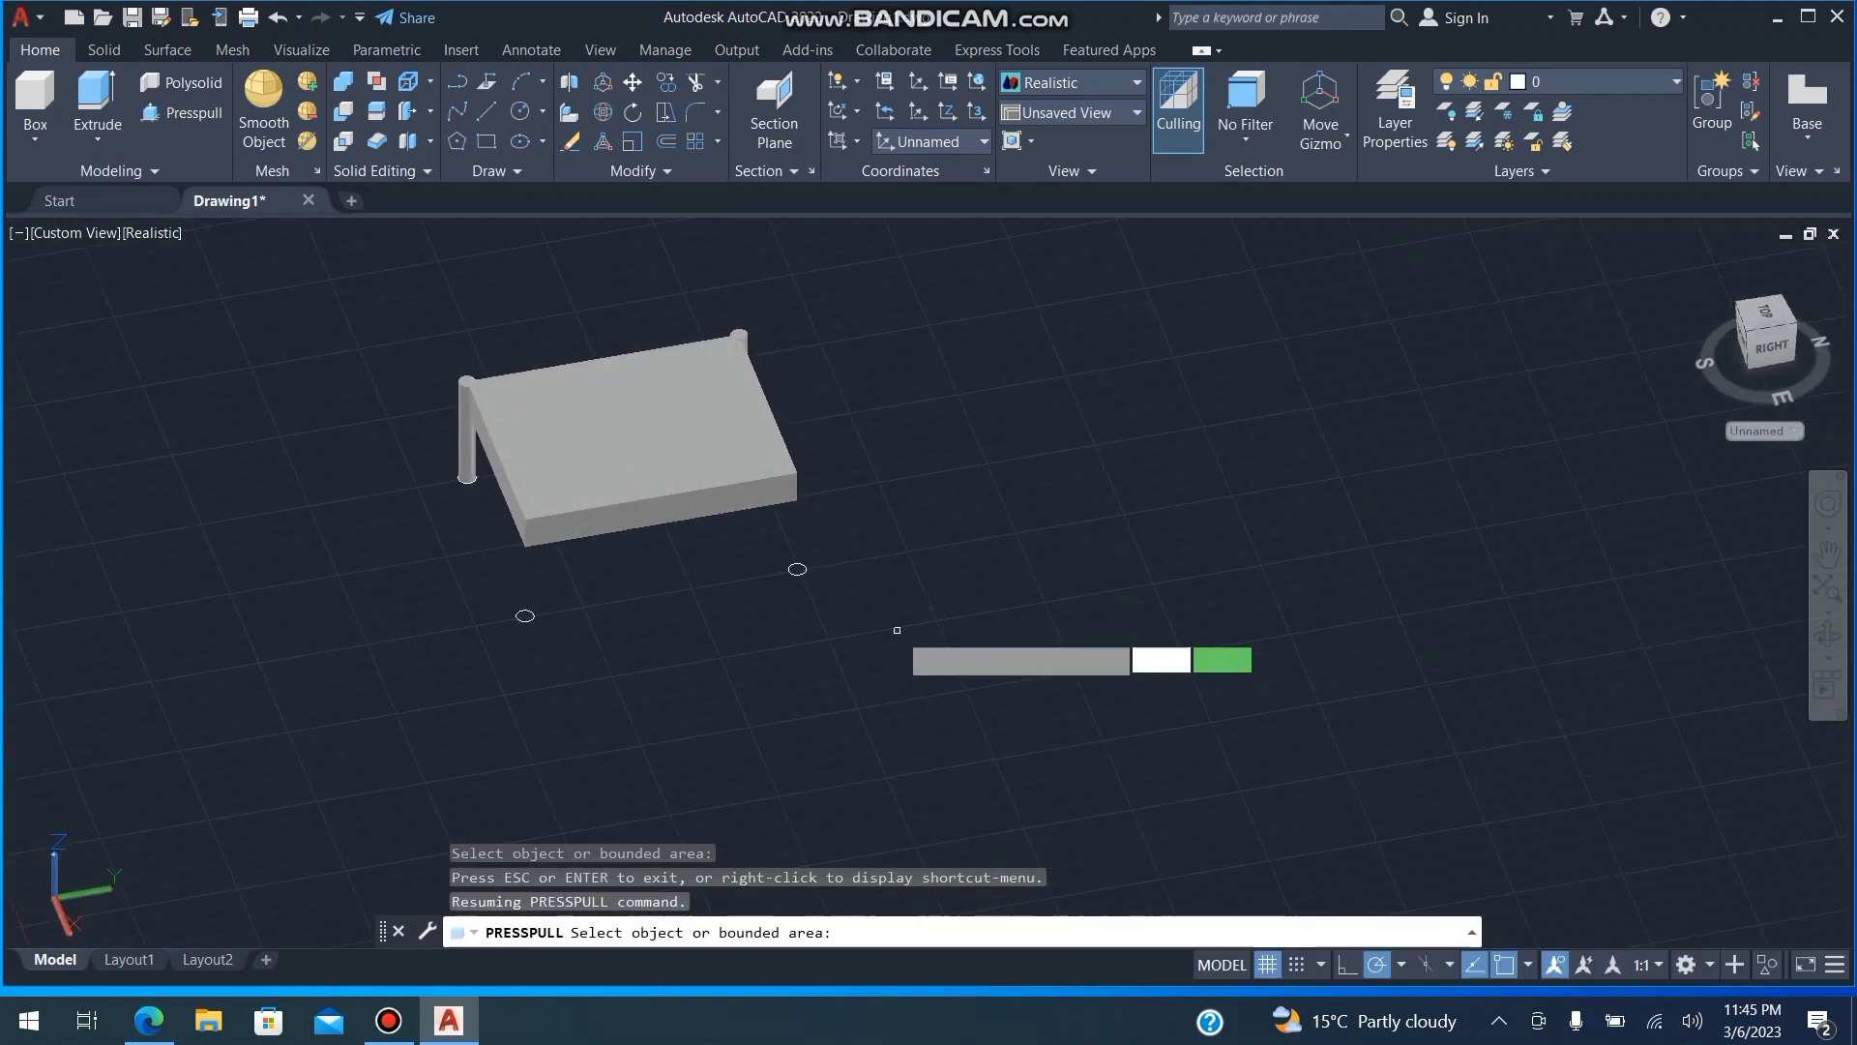
pyautogui.click(525, 615)
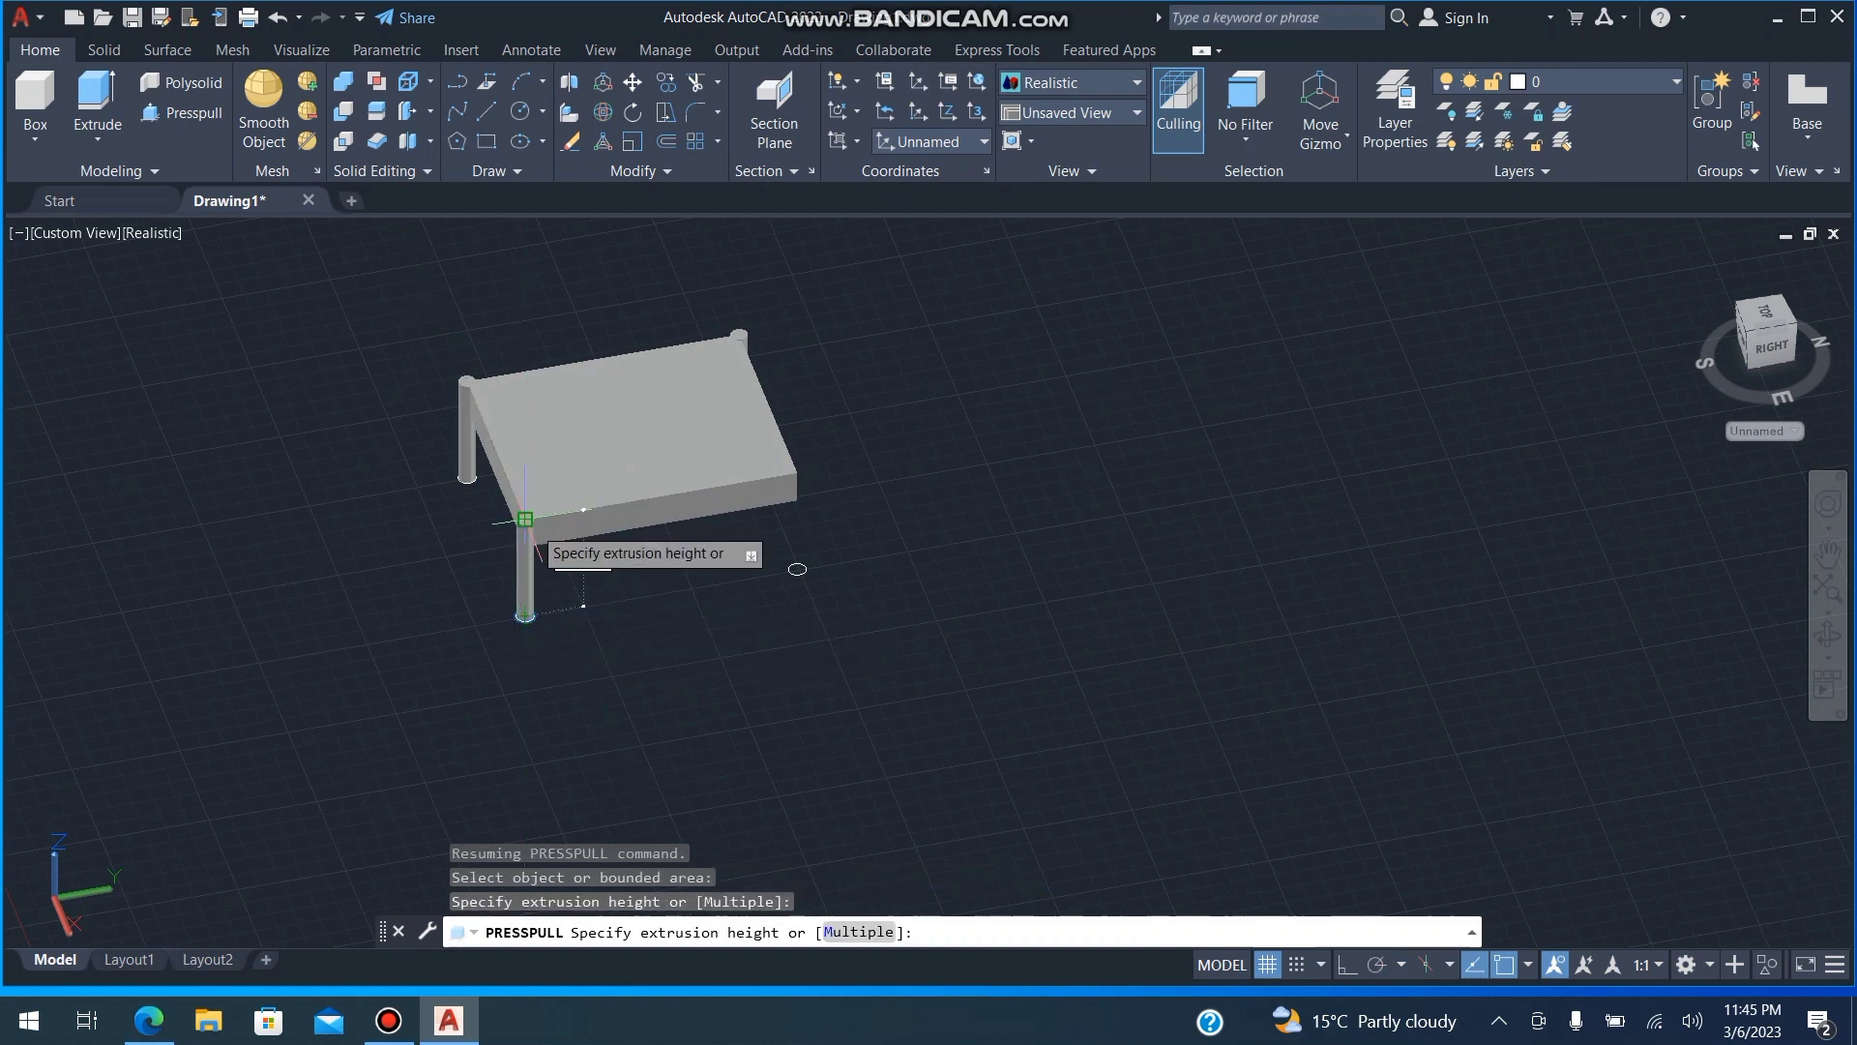
pyautogui.click(525, 520)
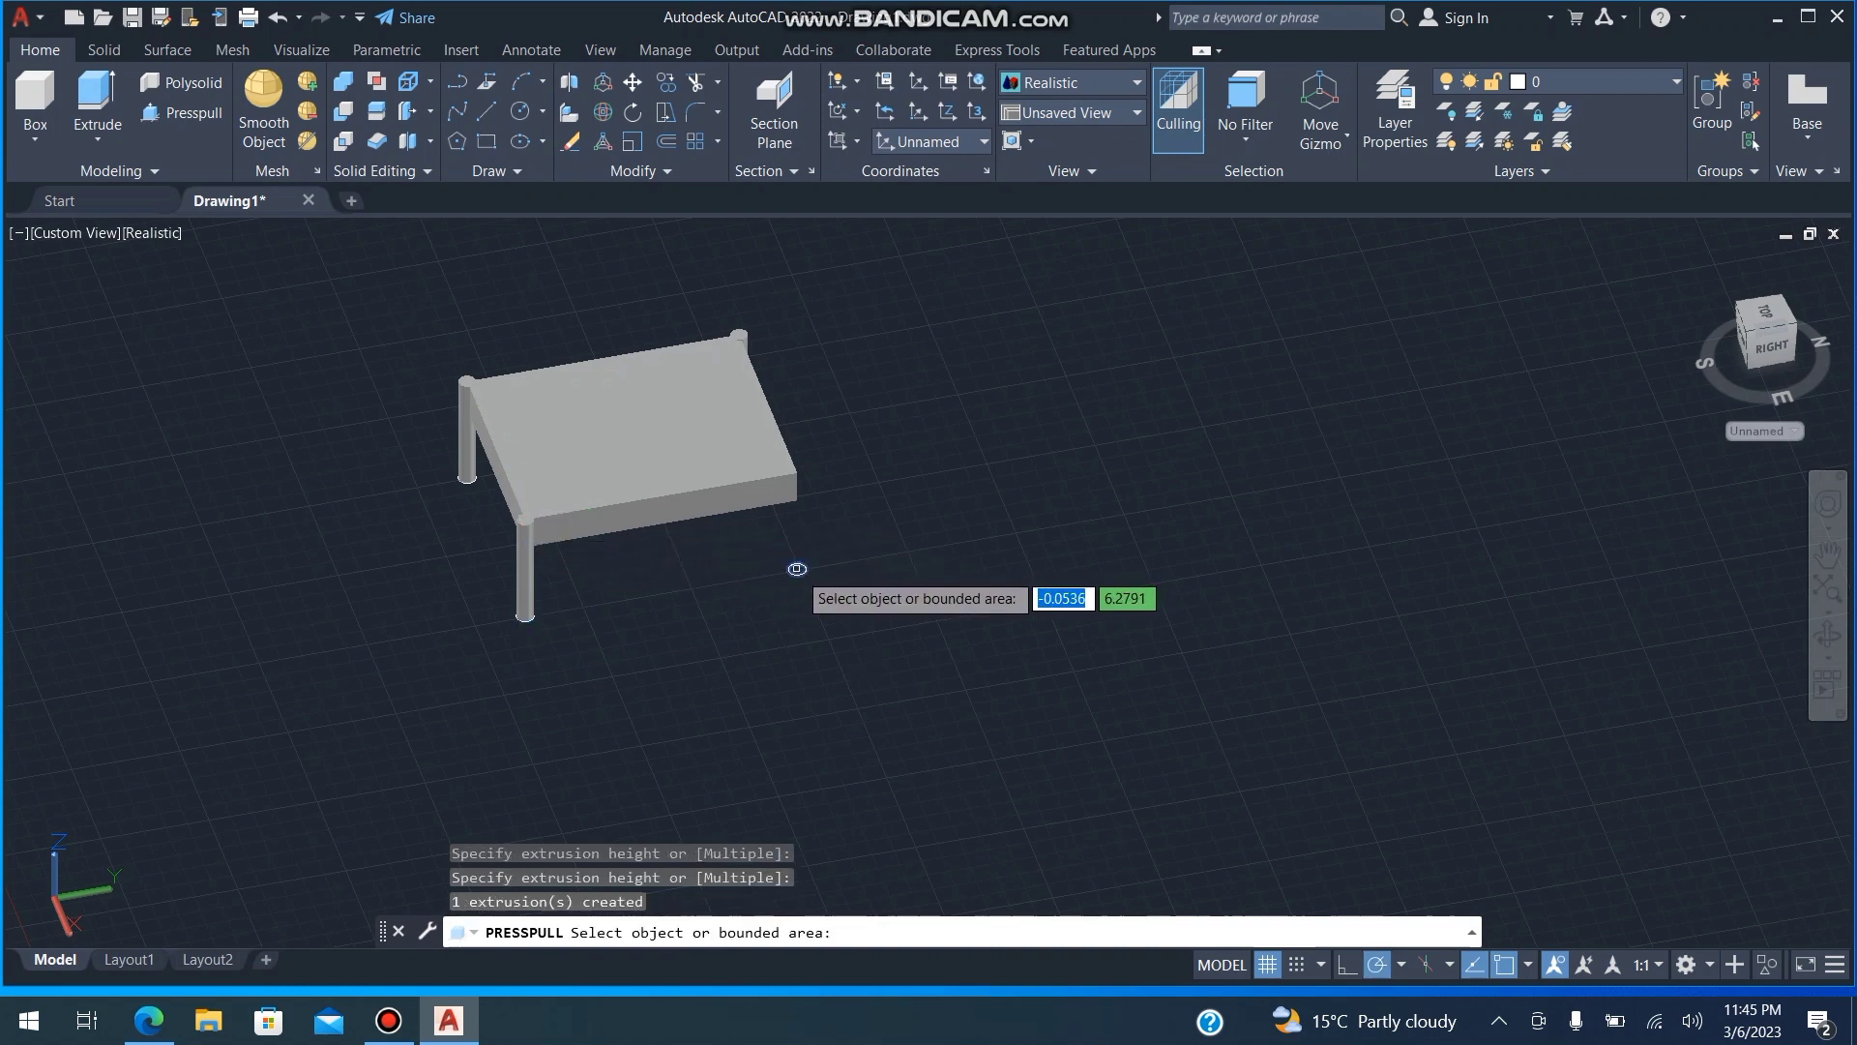
pyautogui.click(797, 569)
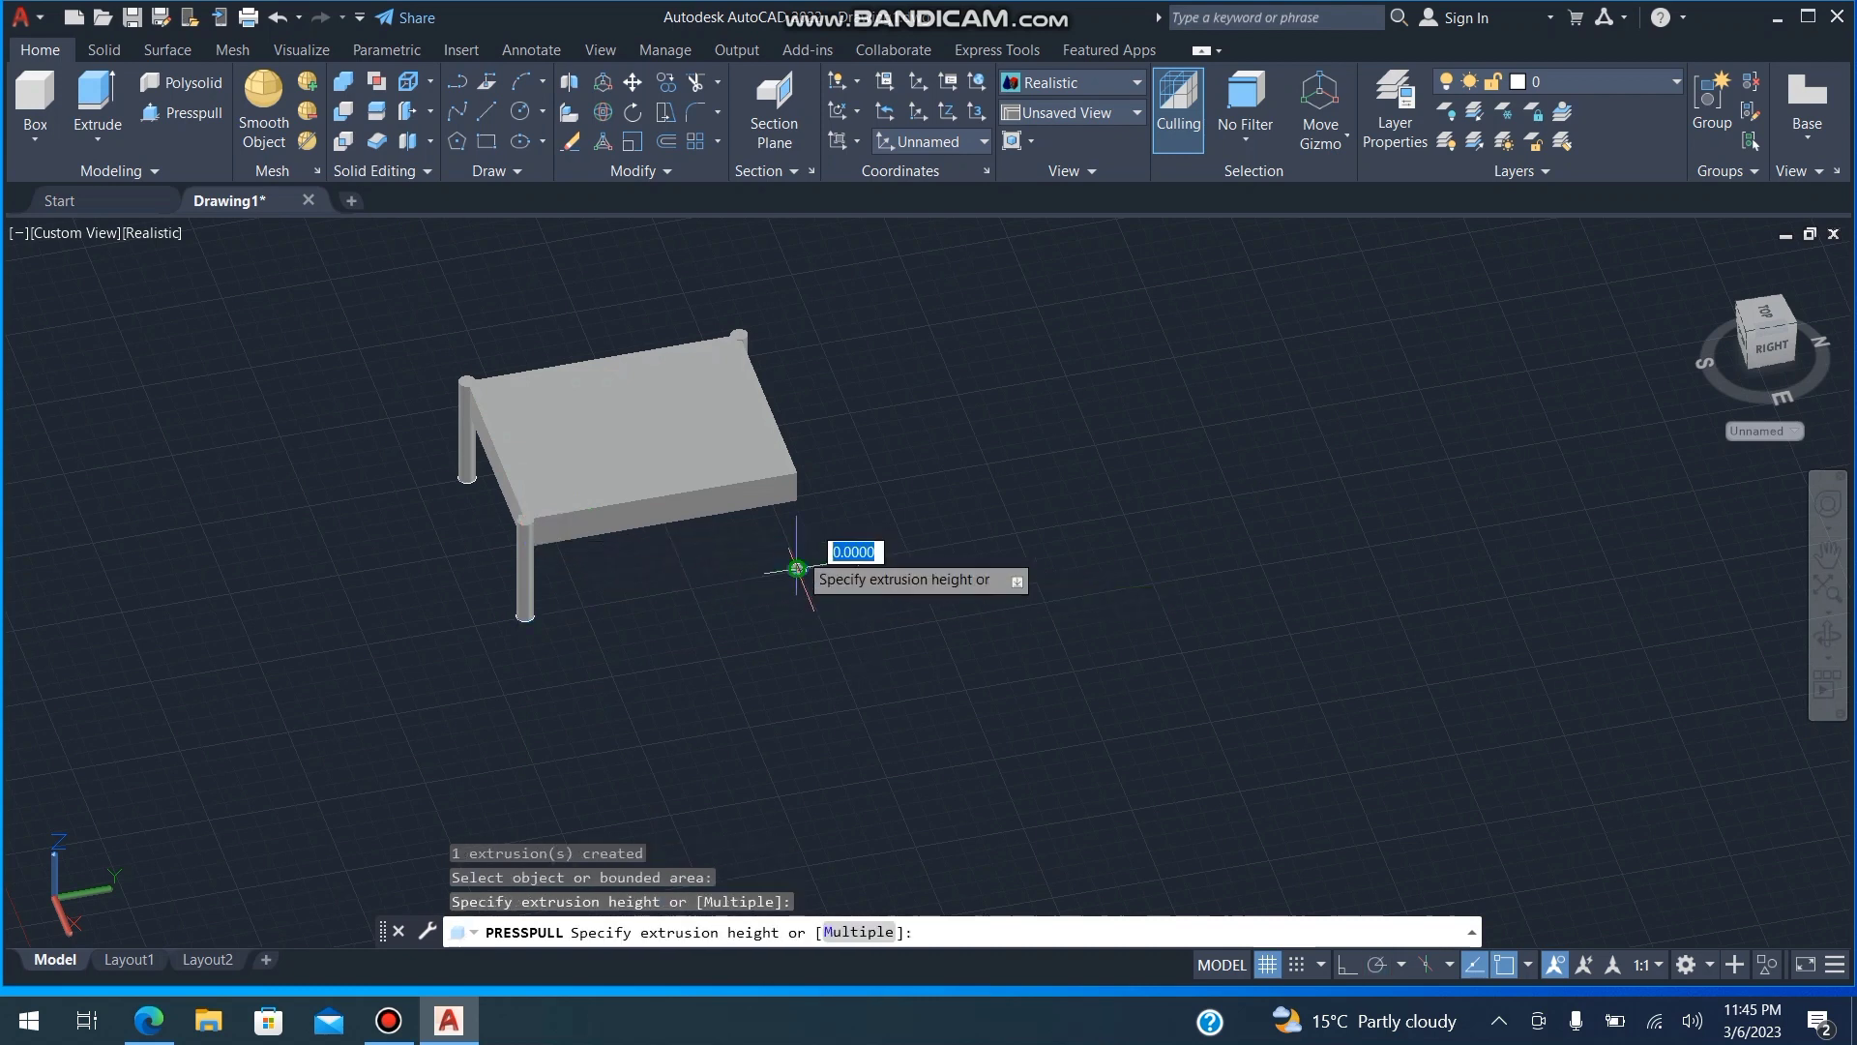
pyautogui.click(797, 471)
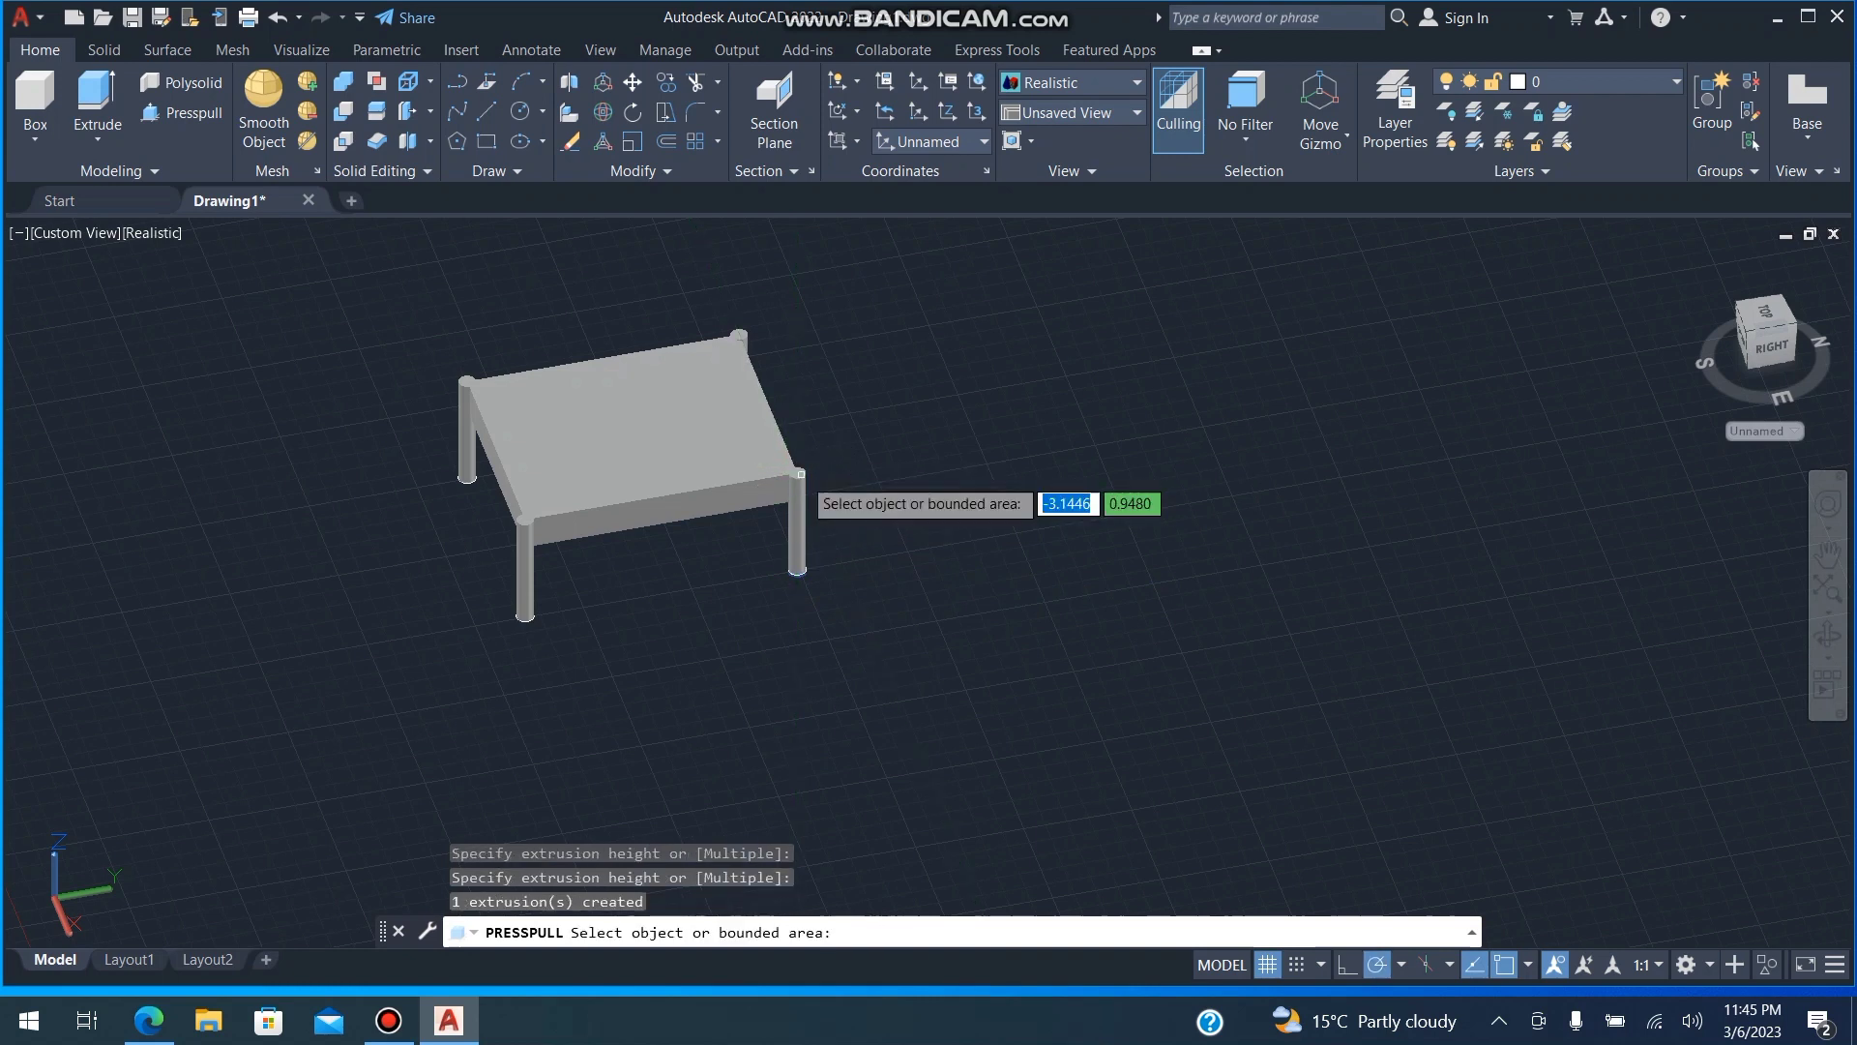
pyautogui.press('Return')
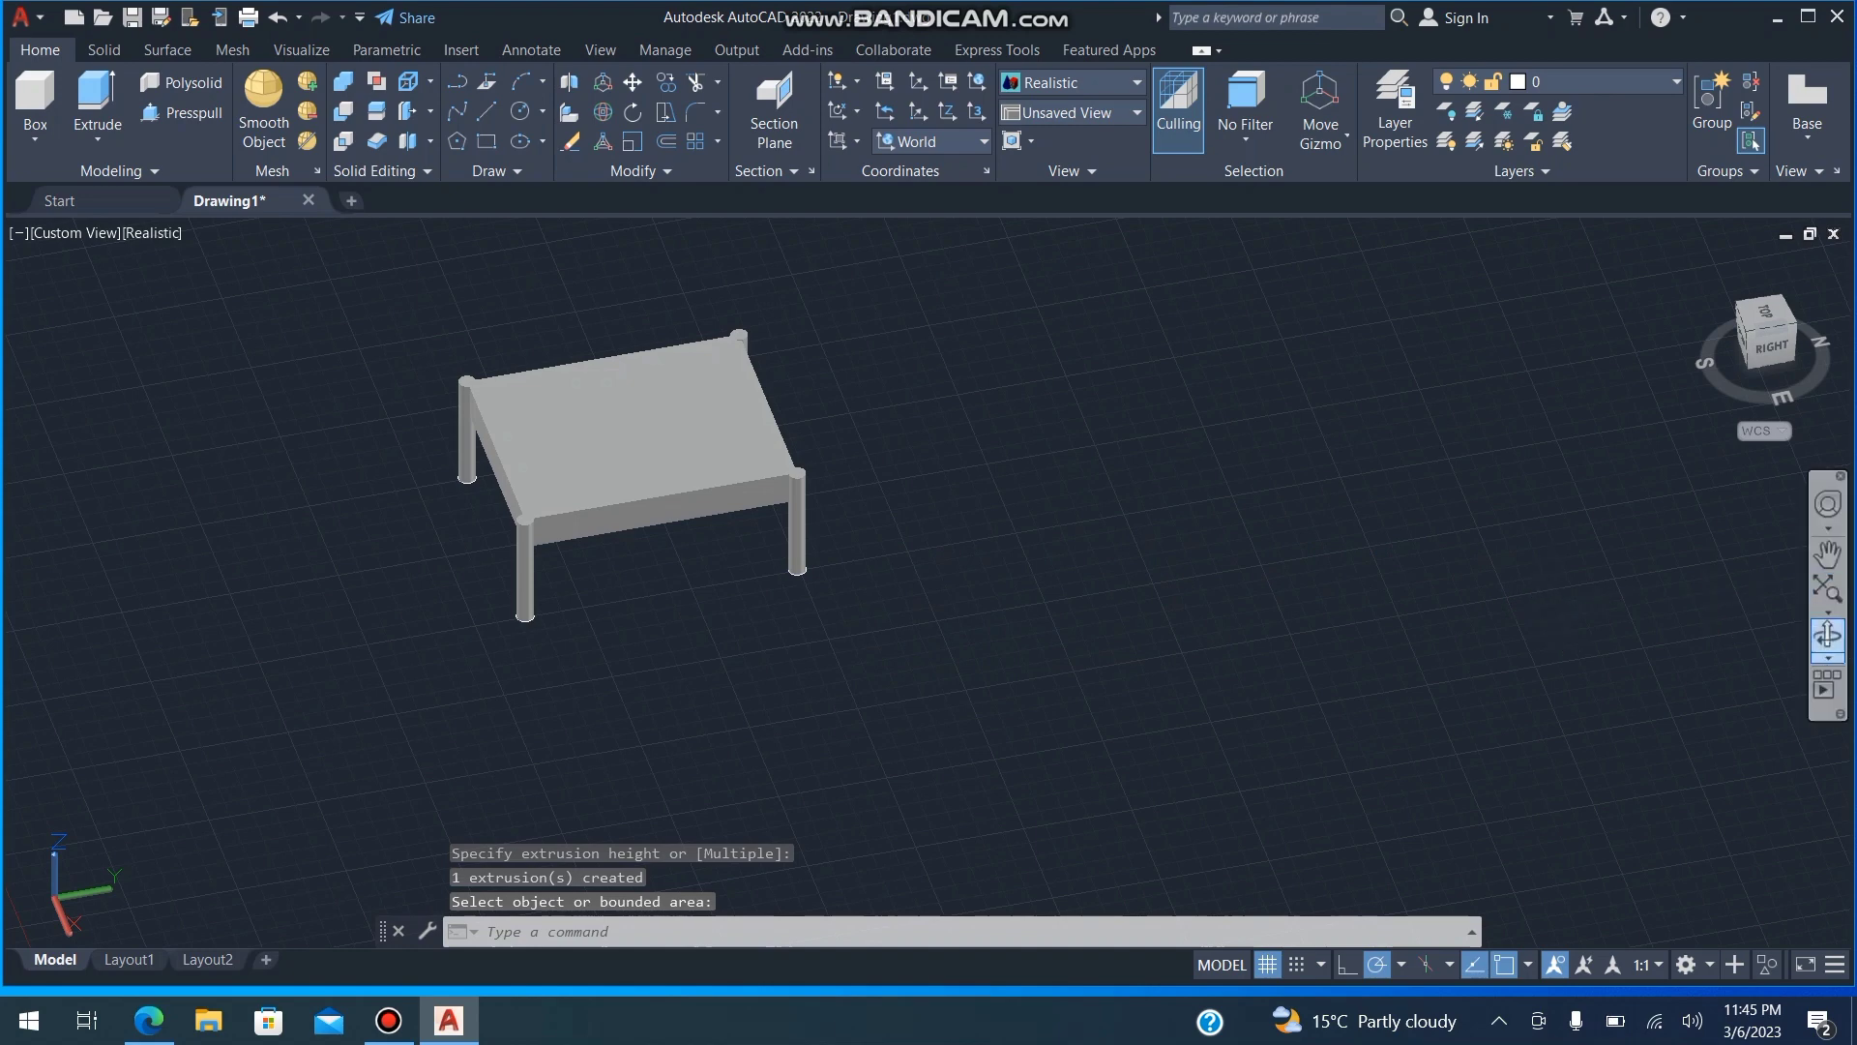
# Examine the table and its four legs from all around, from low and high viewing angles
pyautogui.click(1827, 636)
pyautogui.moveTo(1063, 552); pyautogui.dragTo(96, 508)
pyautogui.moveTo(223, 503); pyautogui.dragTo(372, 501)
pyautogui.moveTo(542, 493); pyautogui.dragTo(795, 416)
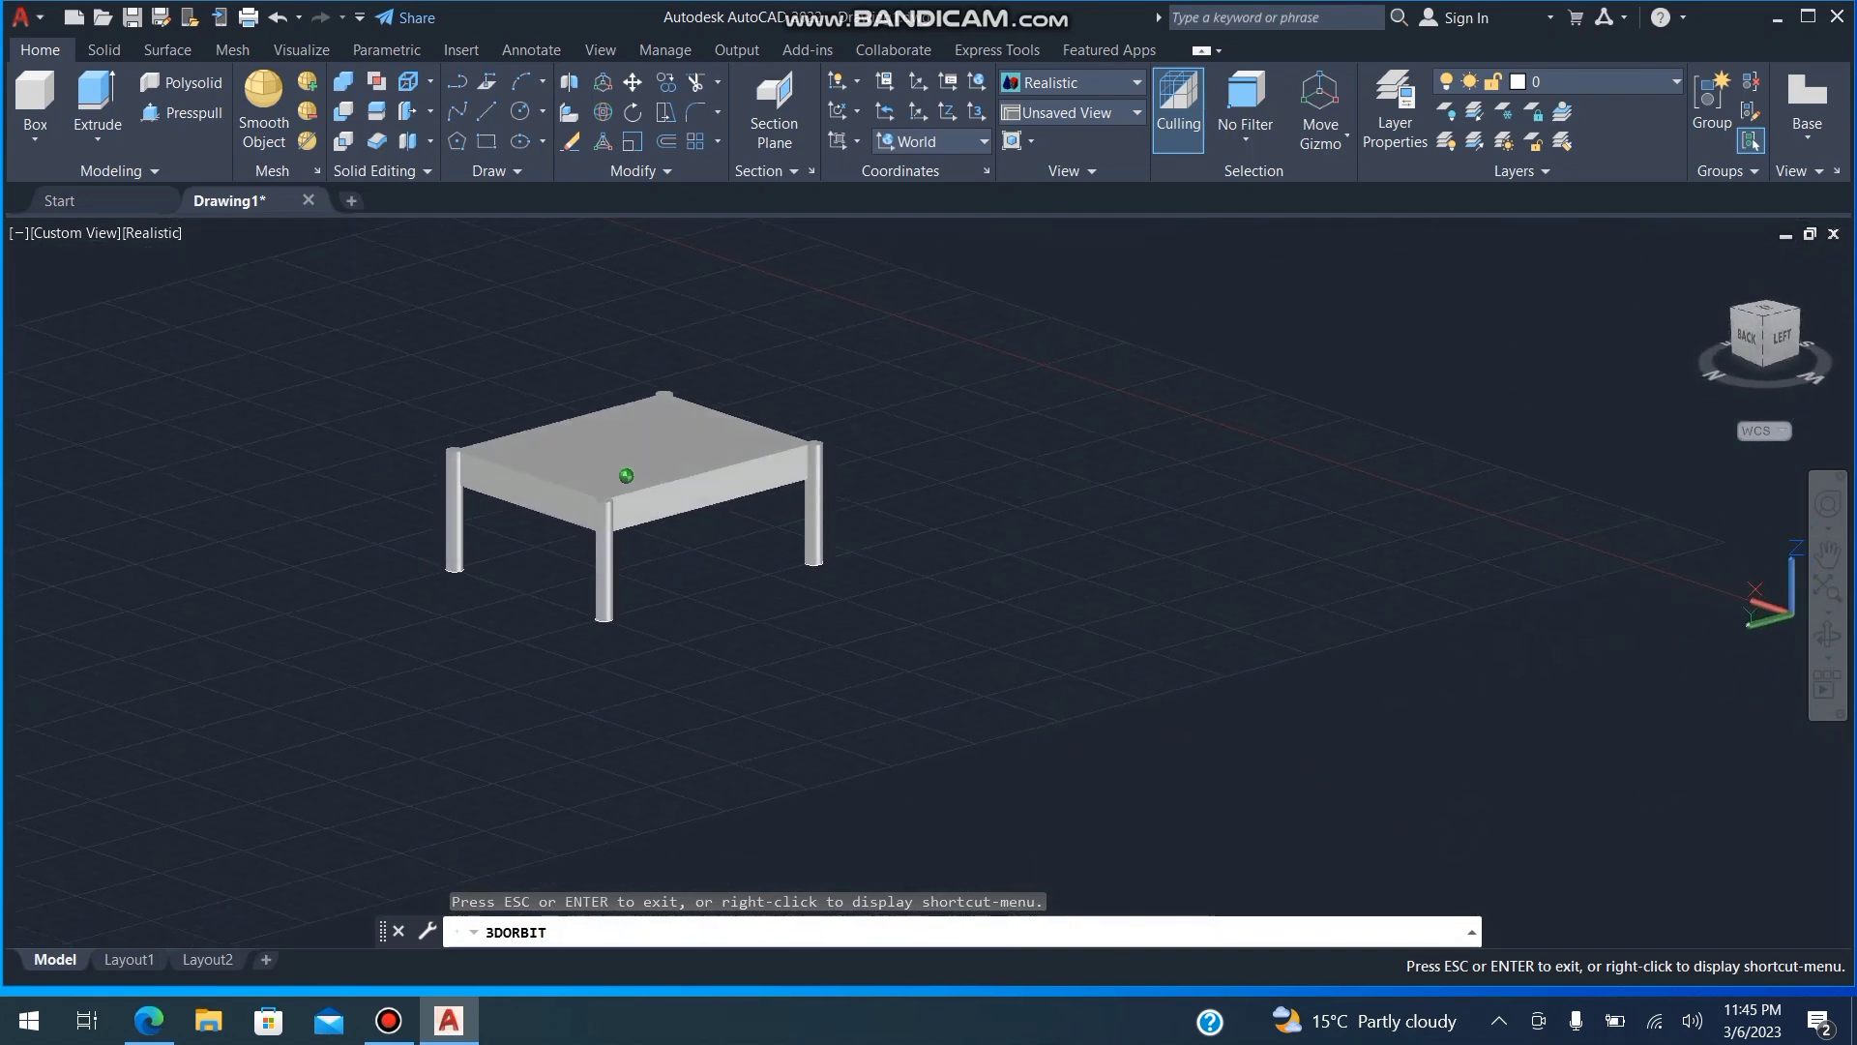
pyautogui.moveTo(571, 435); pyautogui.dragTo(865, 416)
pyautogui.moveTo(919, 503); pyautogui.dragTo(1023, 398)
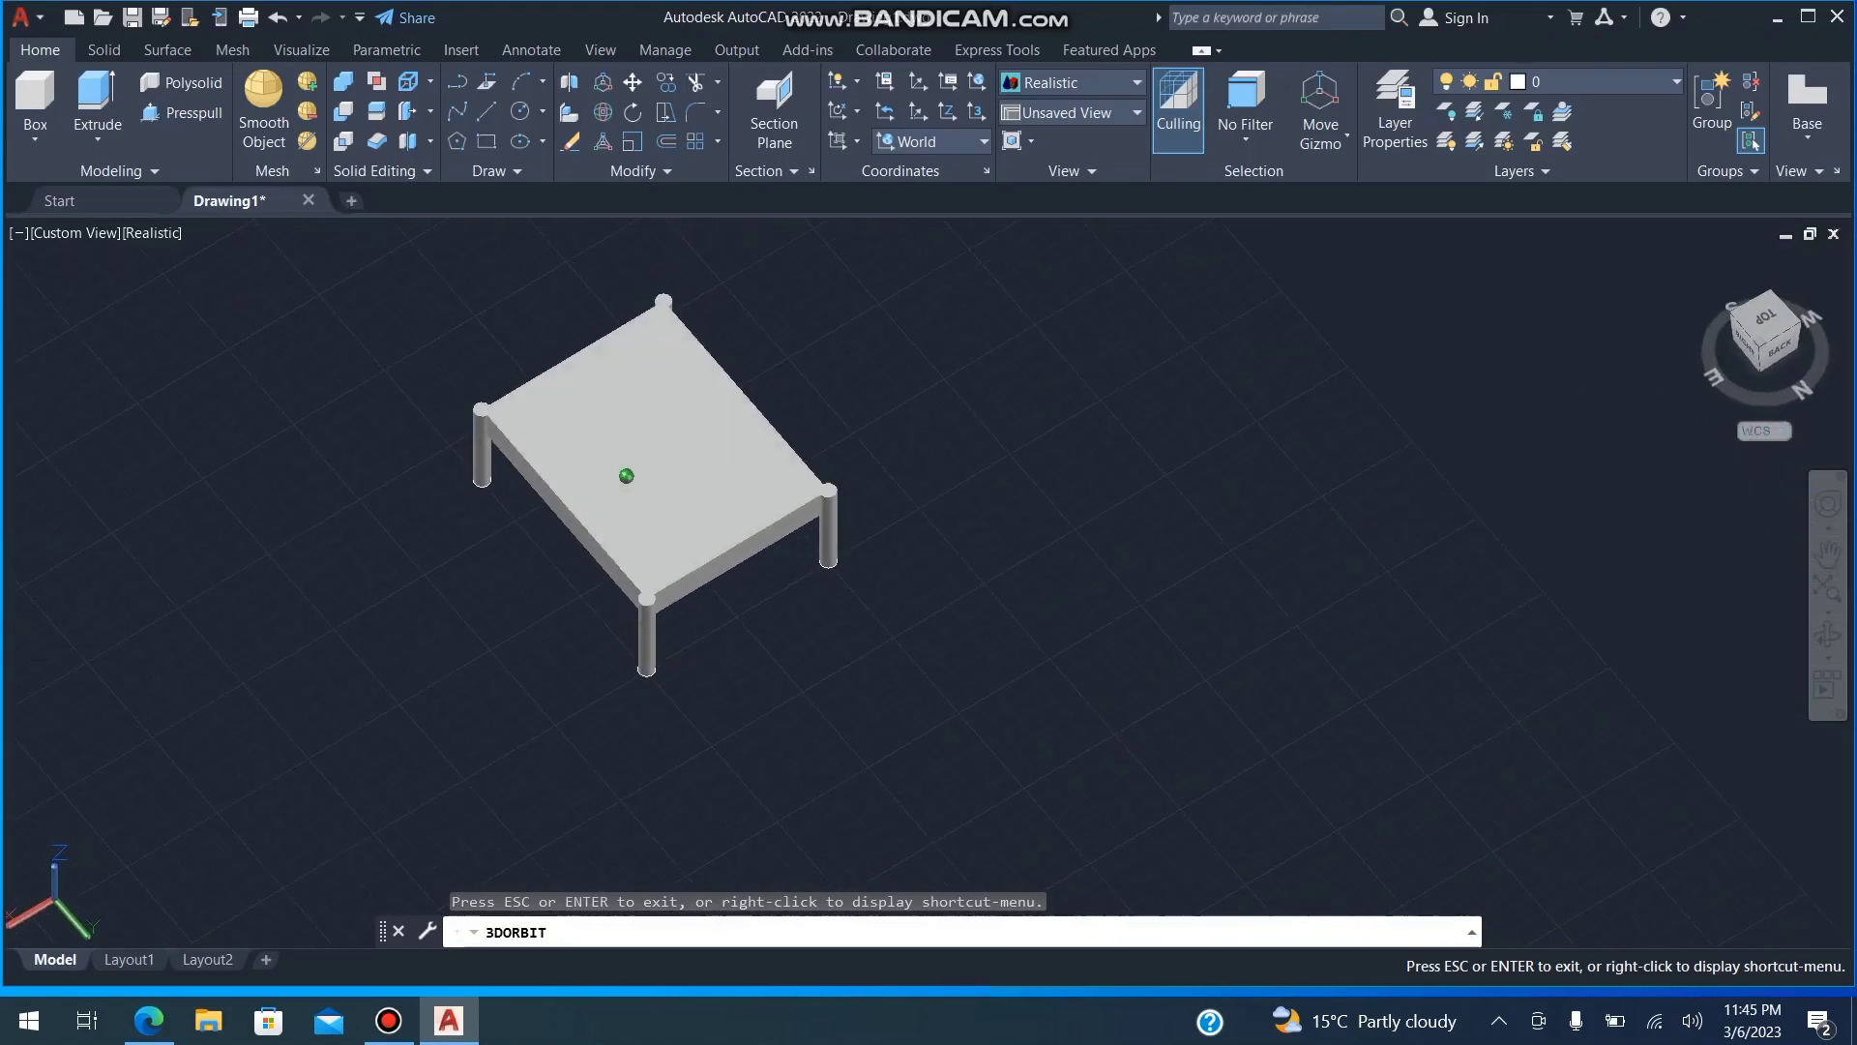
pyautogui.moveTo(1025, 513); pyautogui.dragTo(1095, 449)
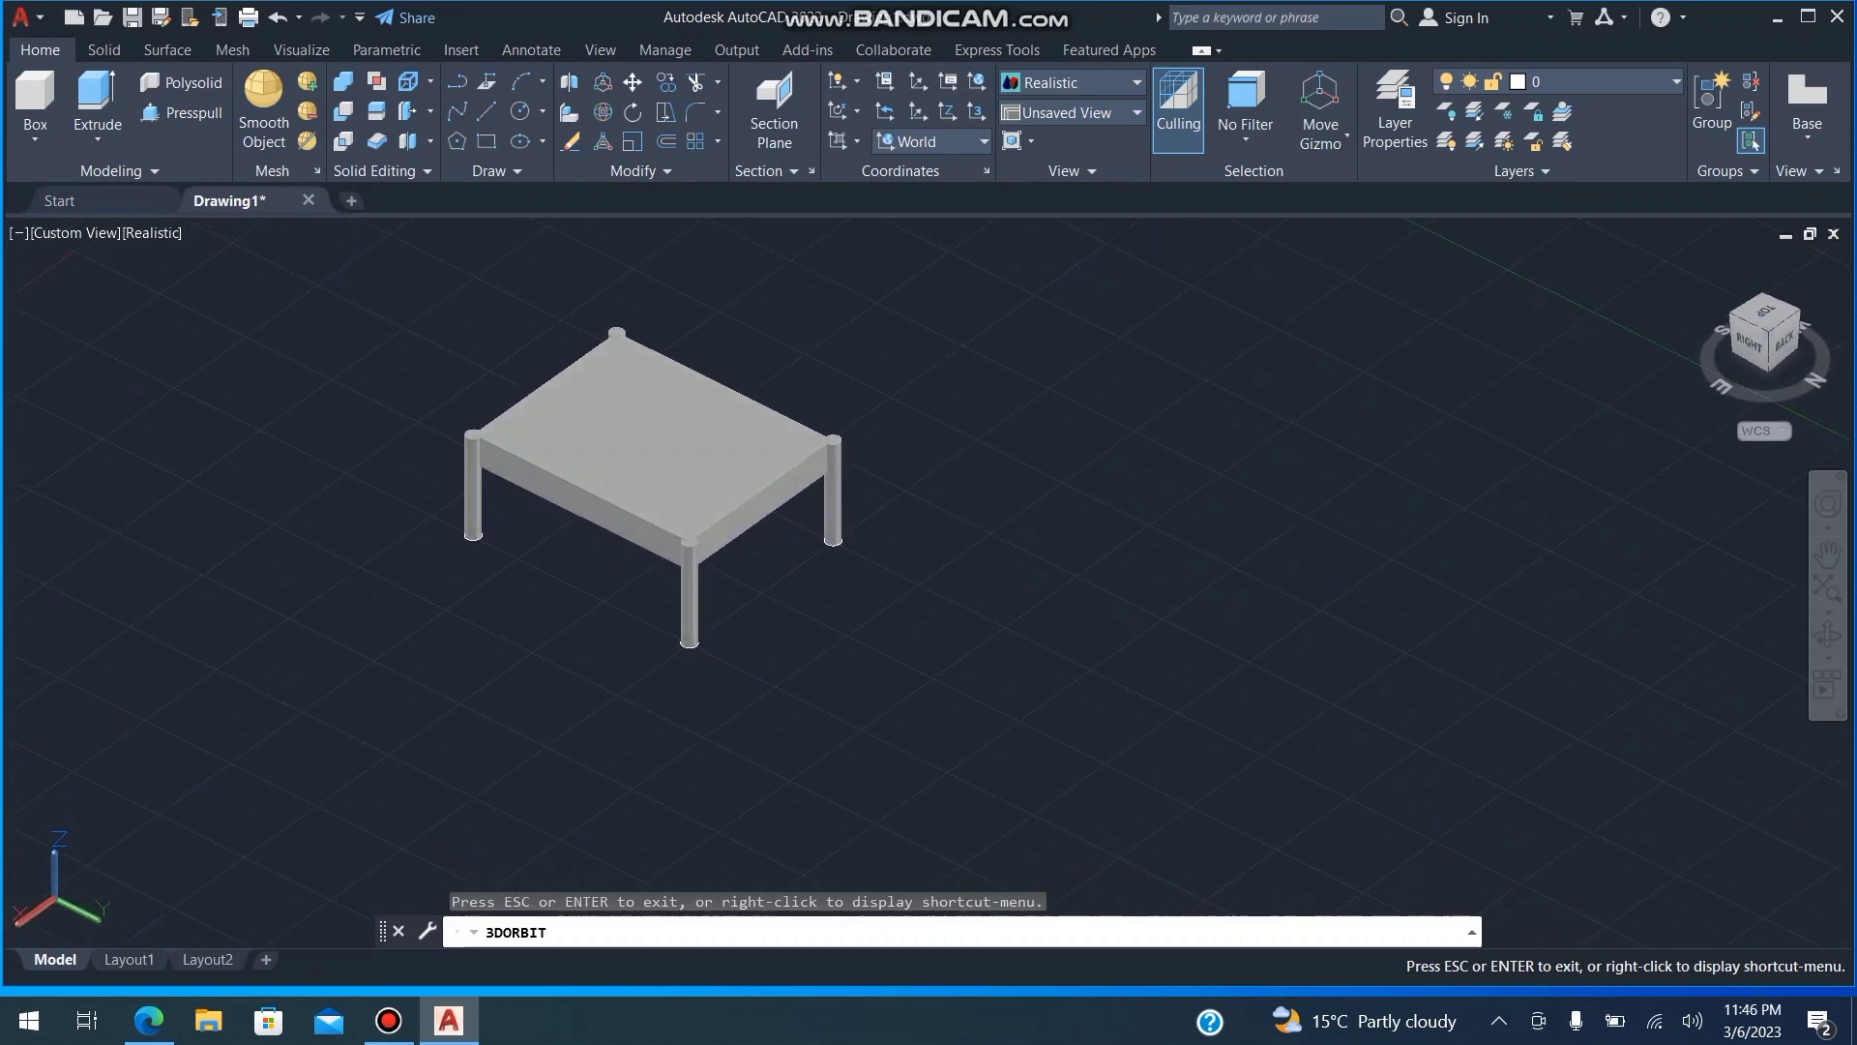
pyautogui.press('Escape')
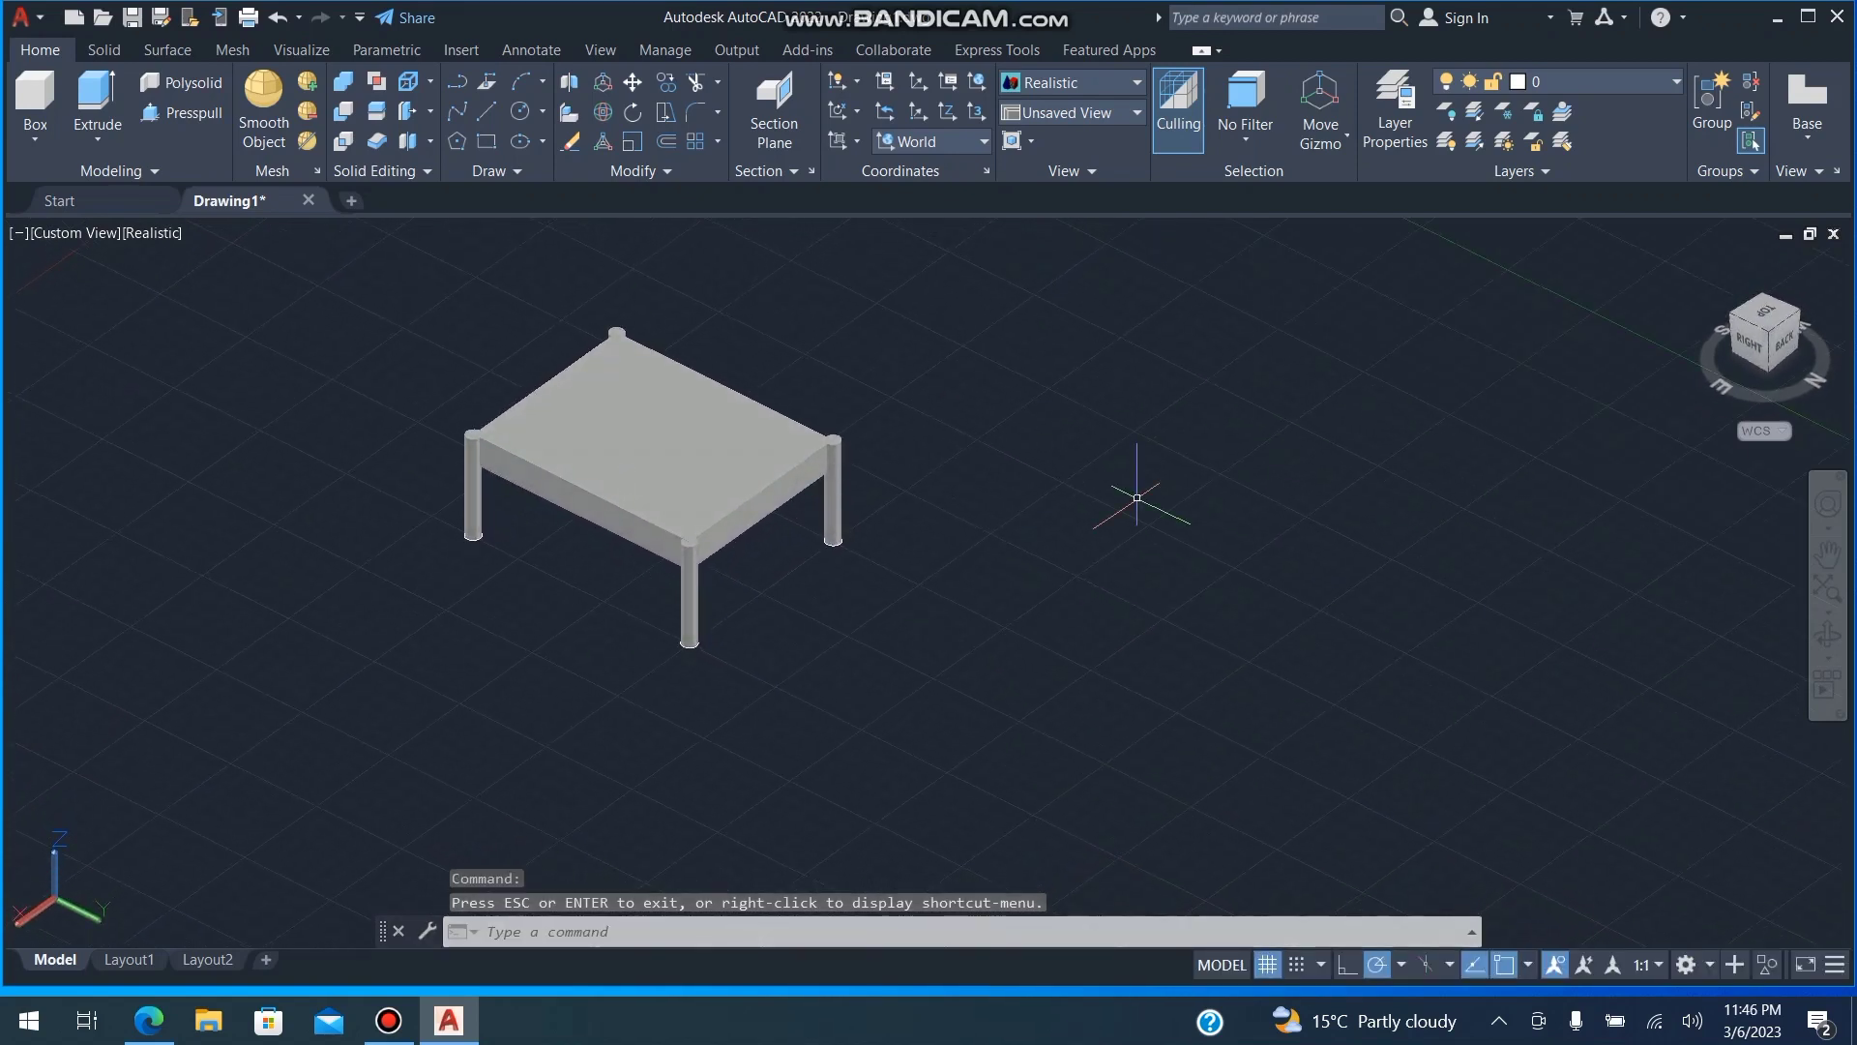
# Undo the last erase and turn the table to a tilted 3D view of its left side
pyautogui.hotkey('ctrl', 'z')
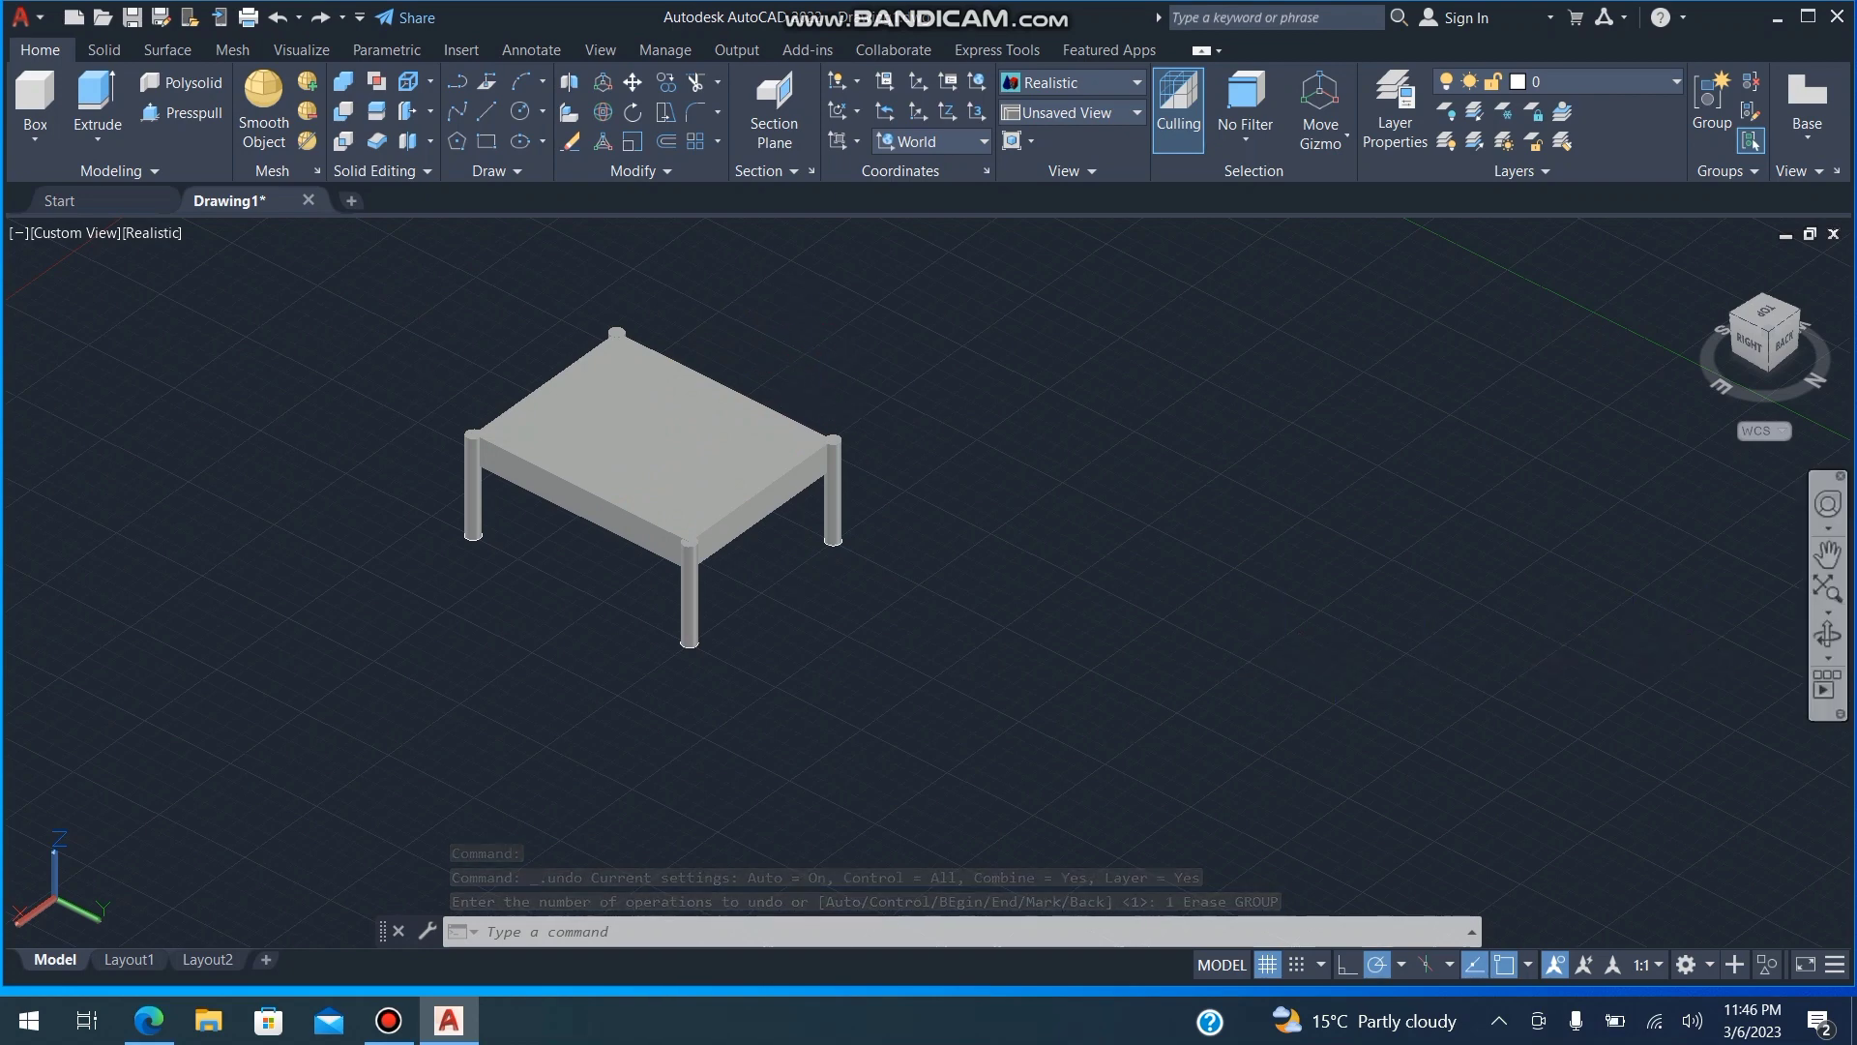
pyautogui.click(1827, 636)
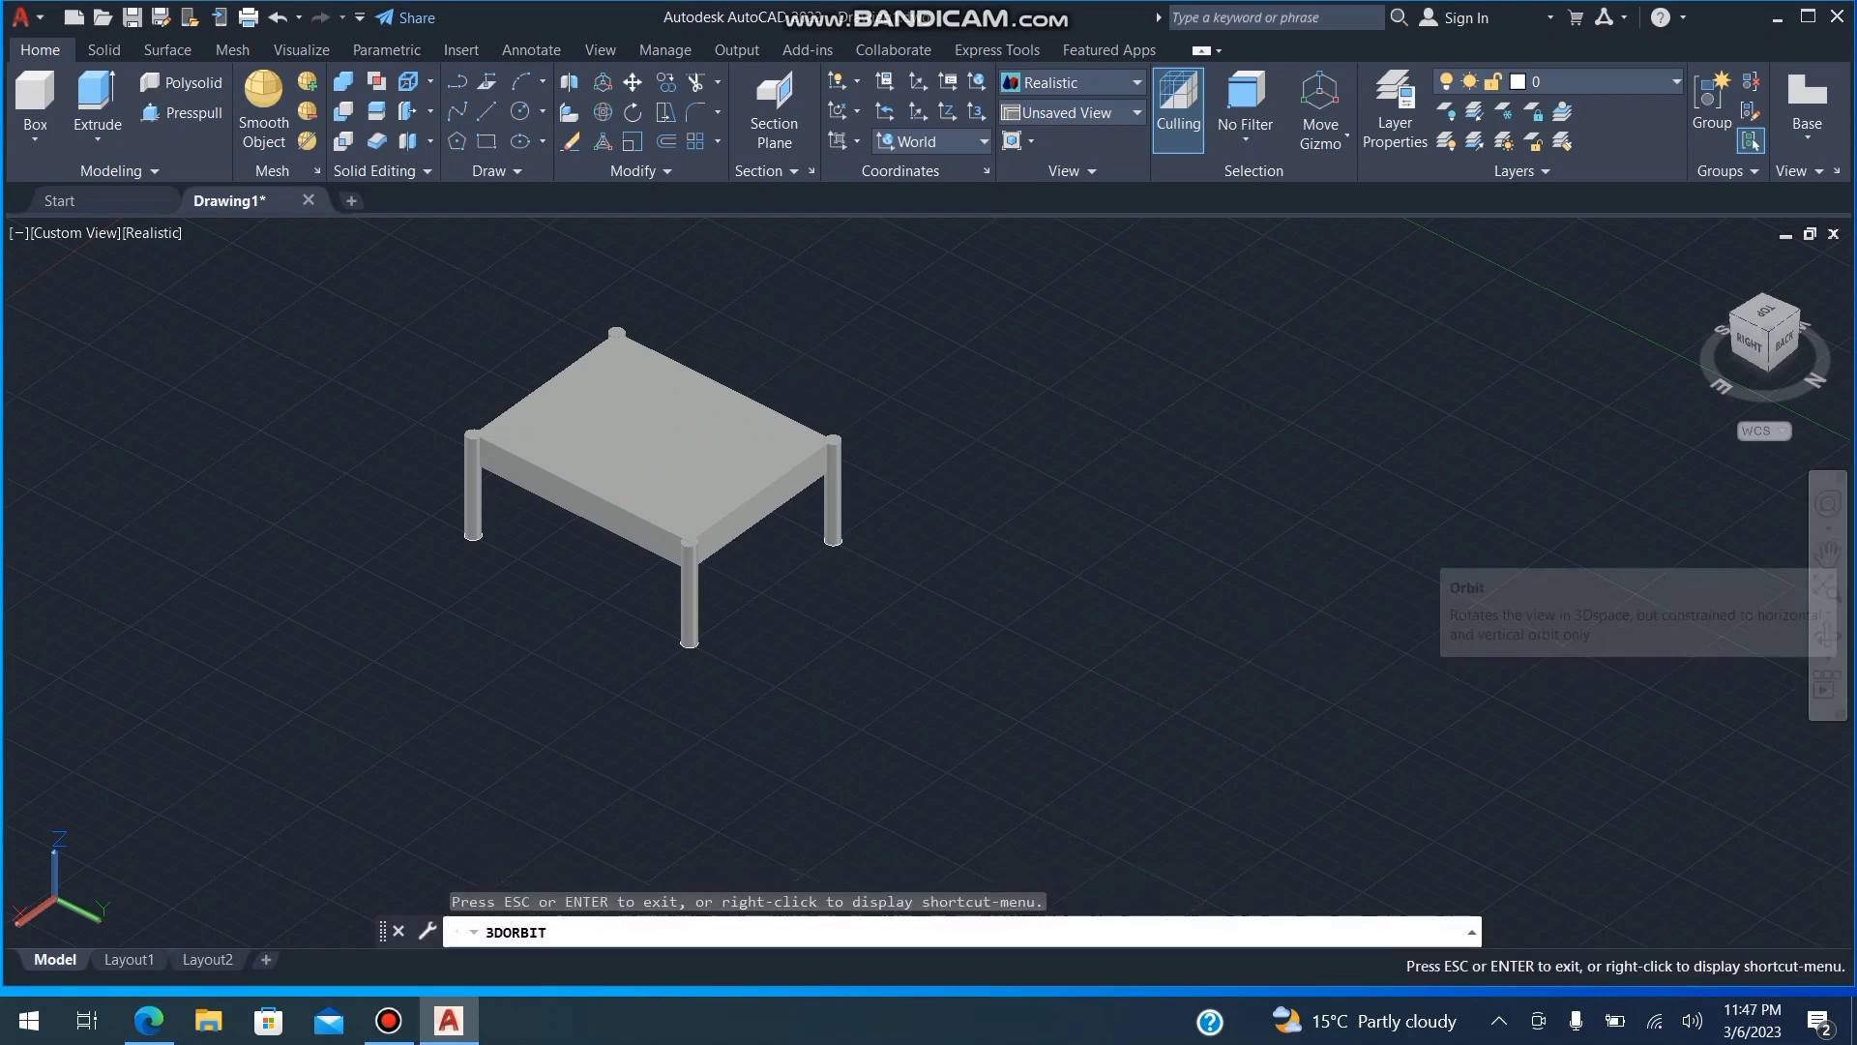
pyautogui.moveTo(1112, 600); pyautogui.dragTo(832, 537)
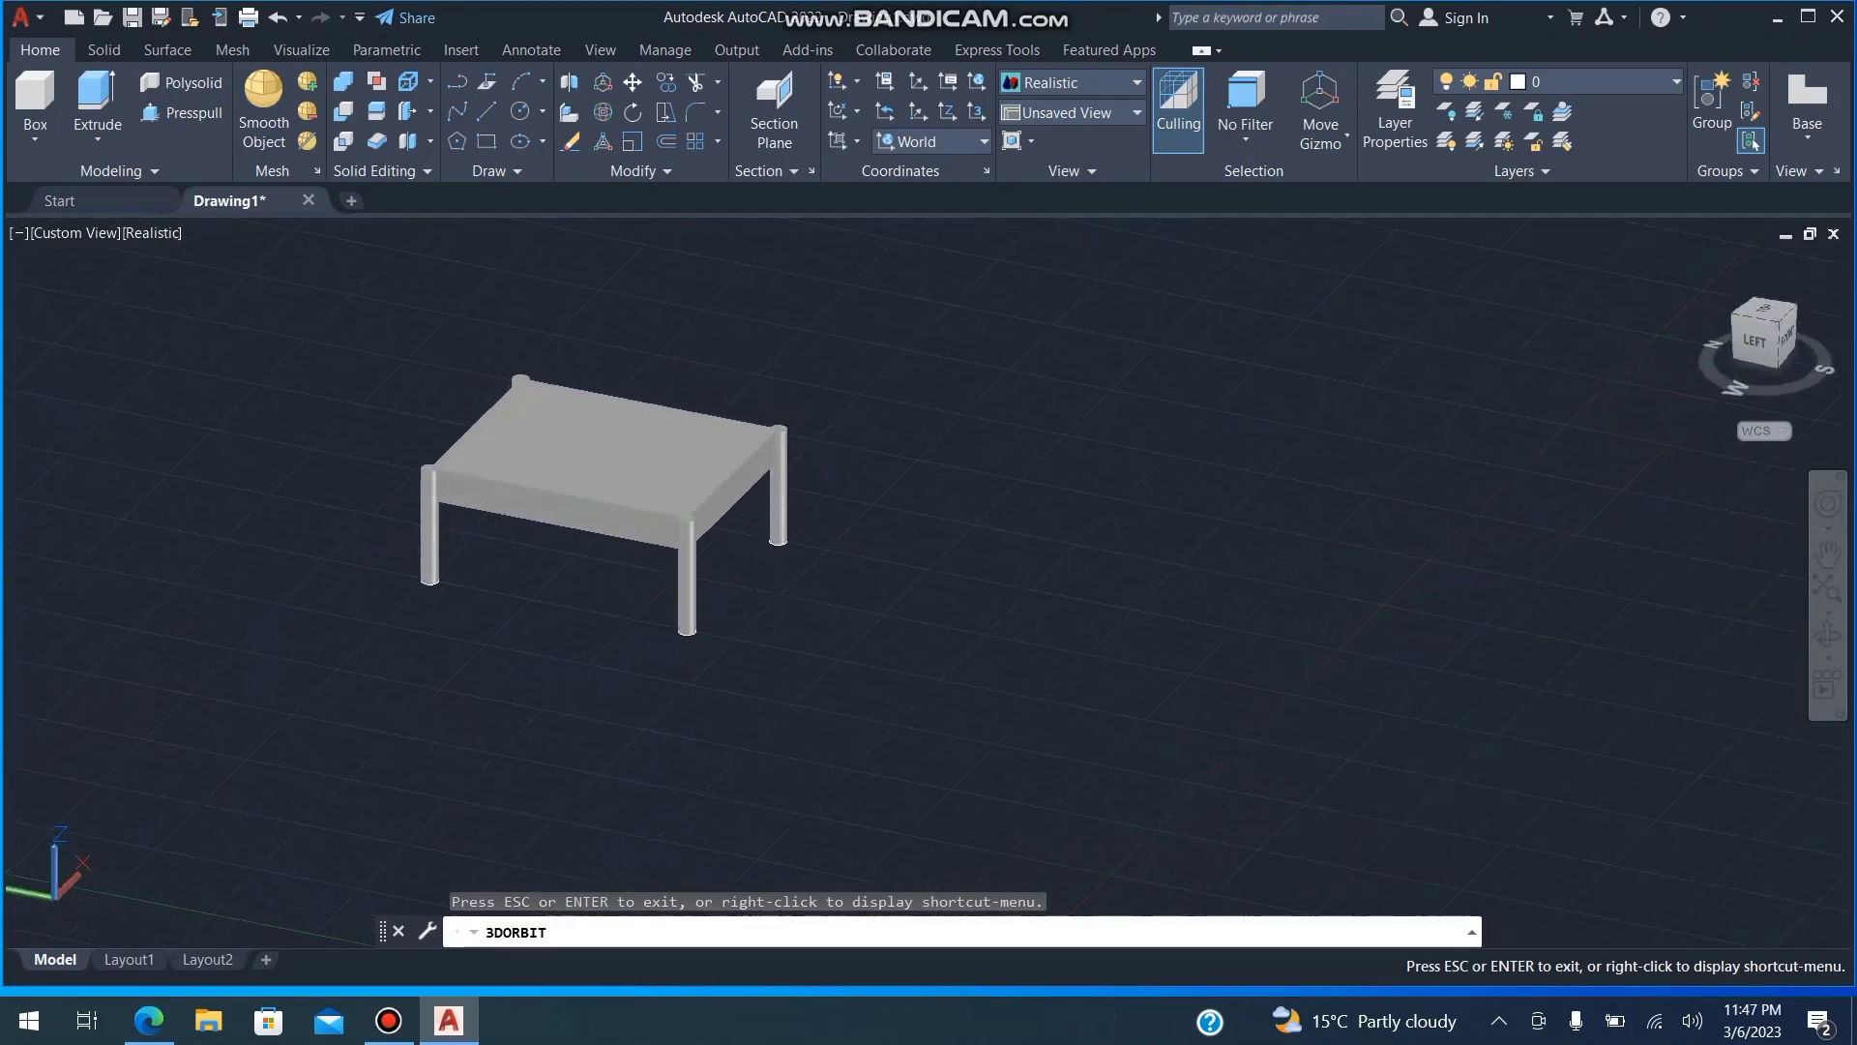
pyautogui.rightClick(905, 504)
pyautogui.click(933, 513)
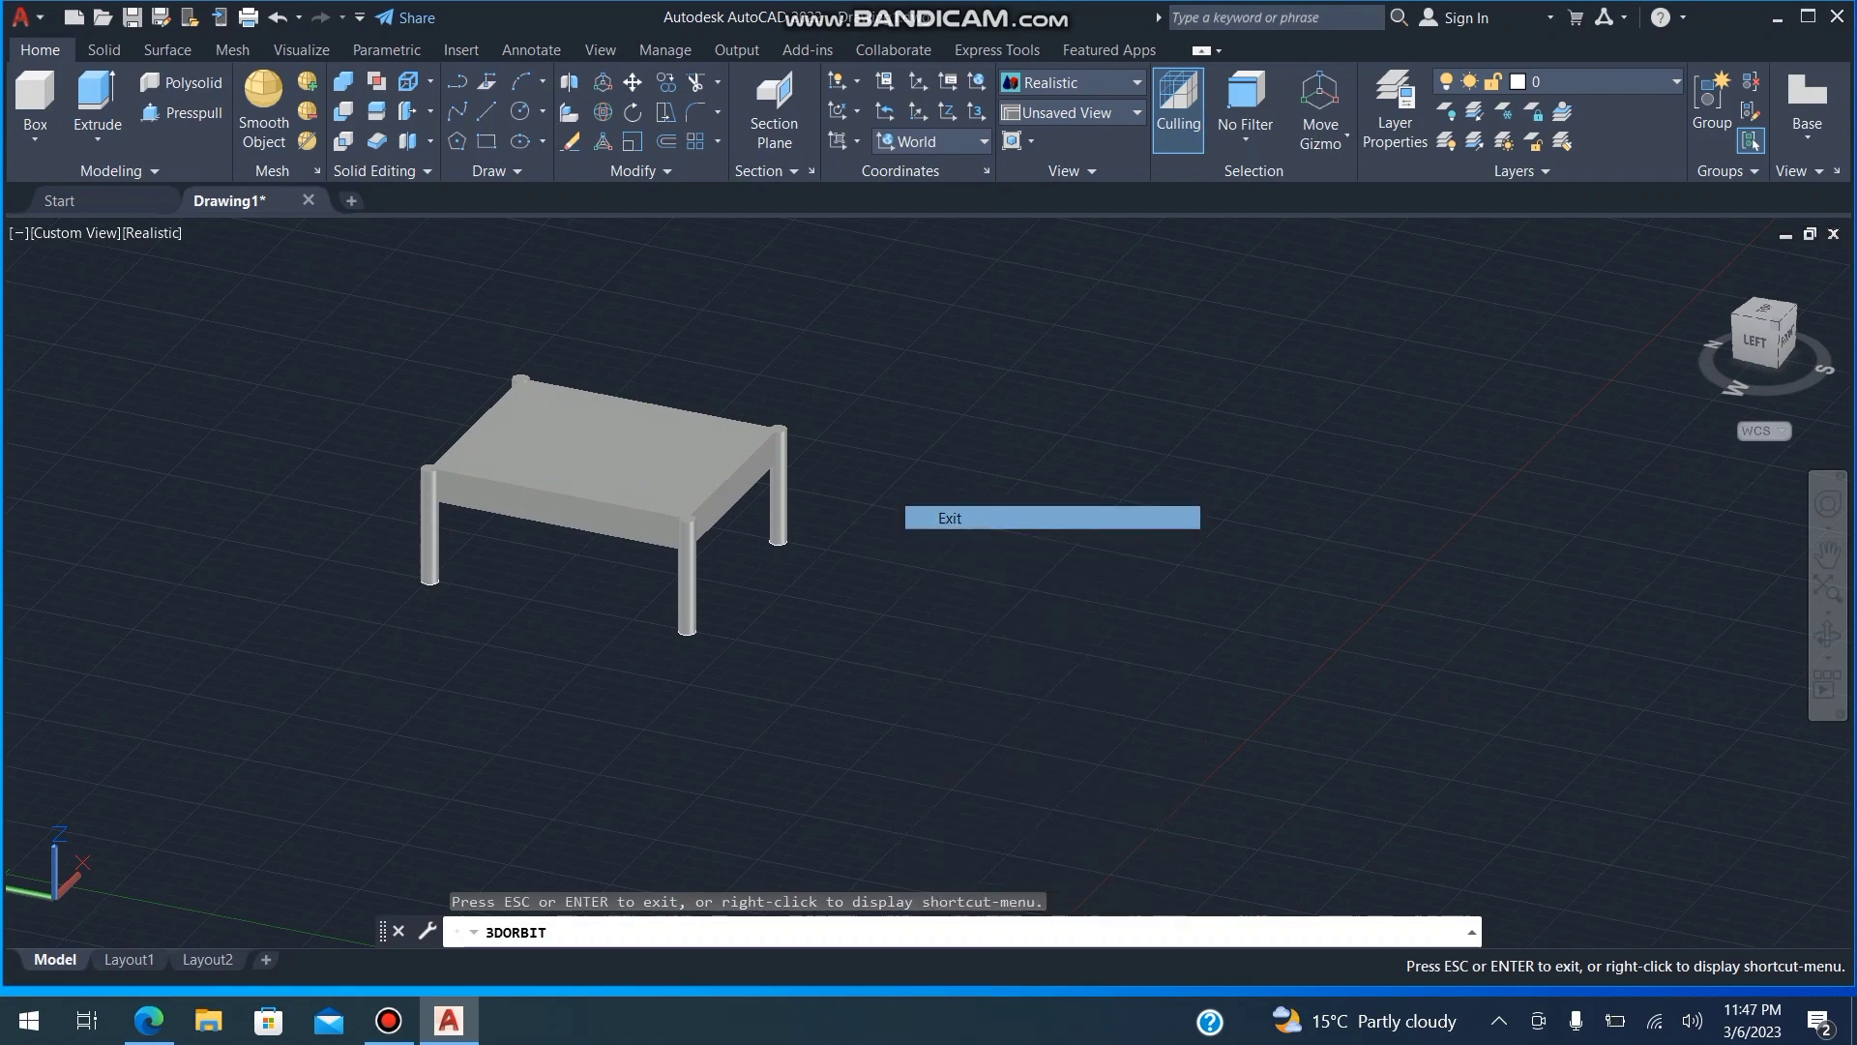